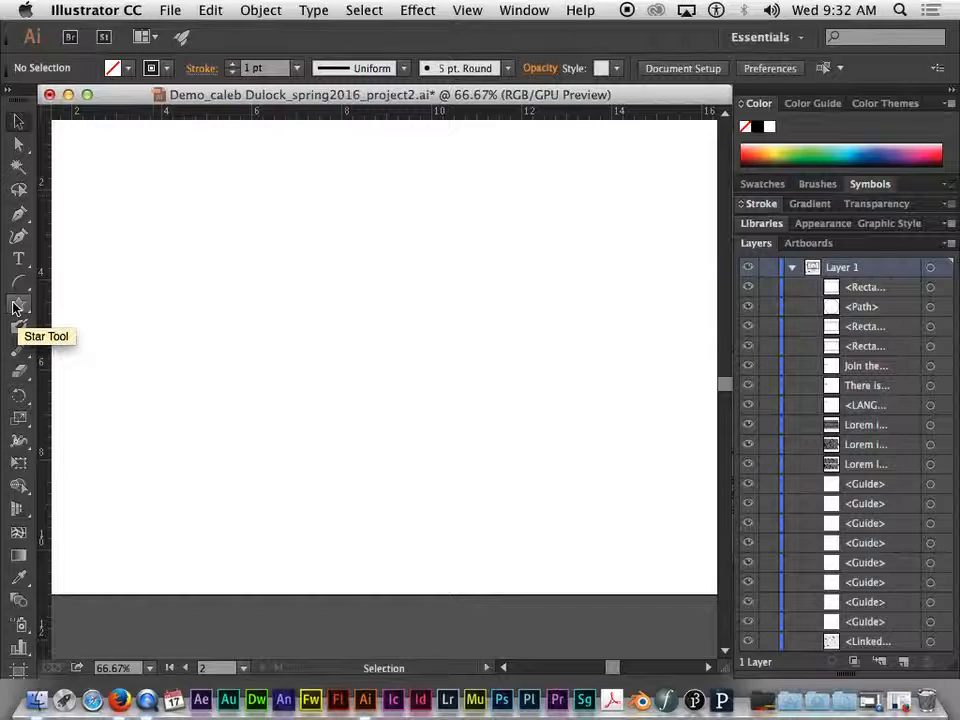
- Draw a rectangle with the Rectangle tool in the upper-left area of the artboard
click(15, 305)
click(79, 312)
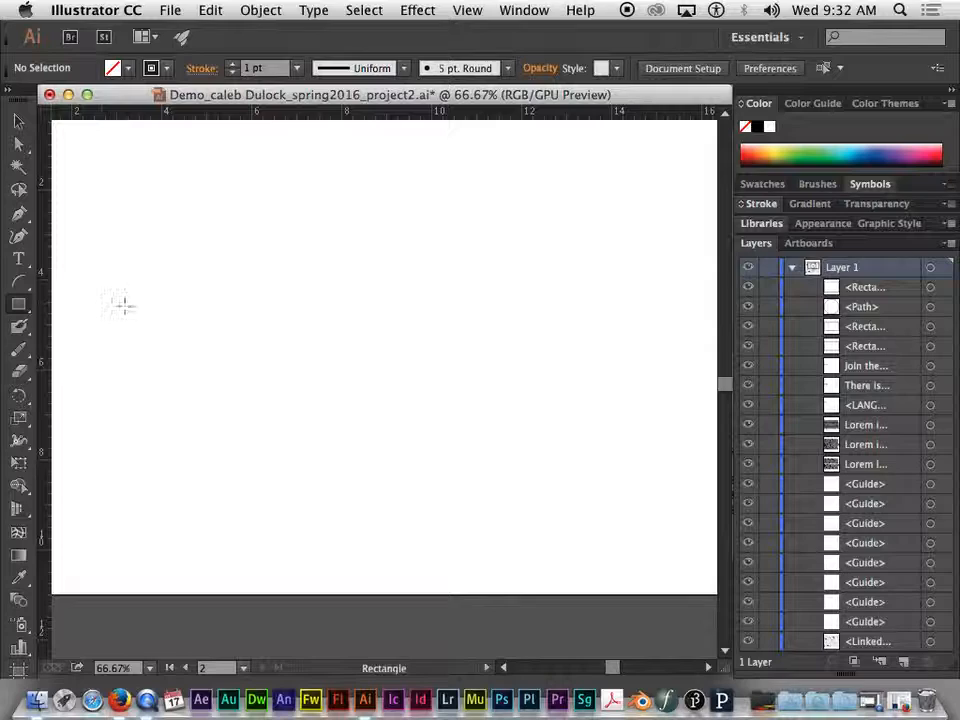
drag(151, 200, 294, 332)
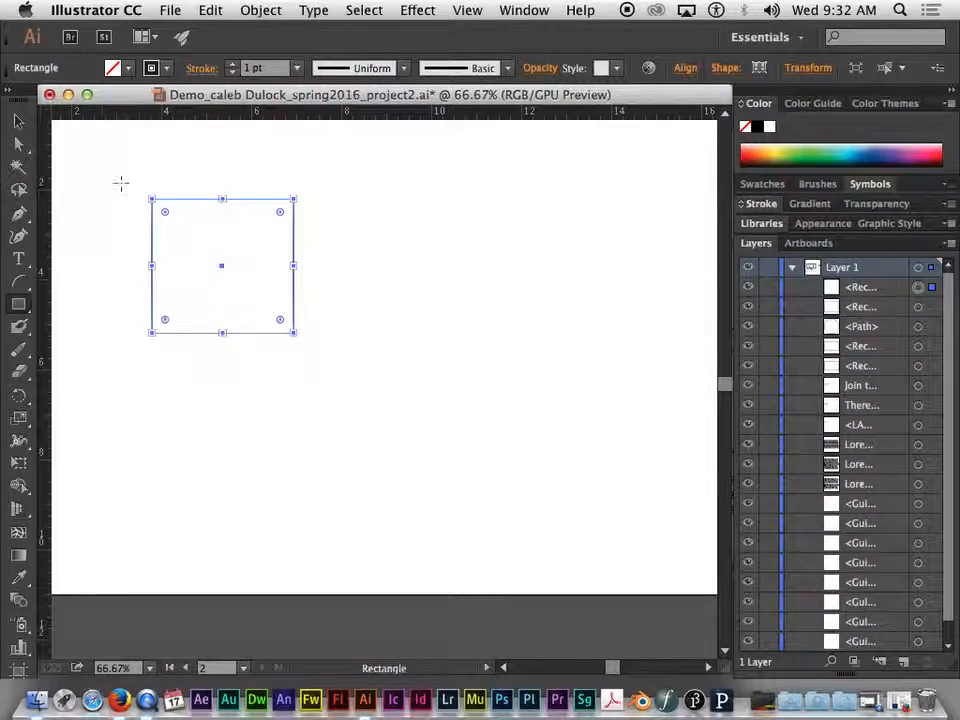
- Draw an open path with the Pen tool: a straight segment, then a curve ending in a short line
click(20, 215)
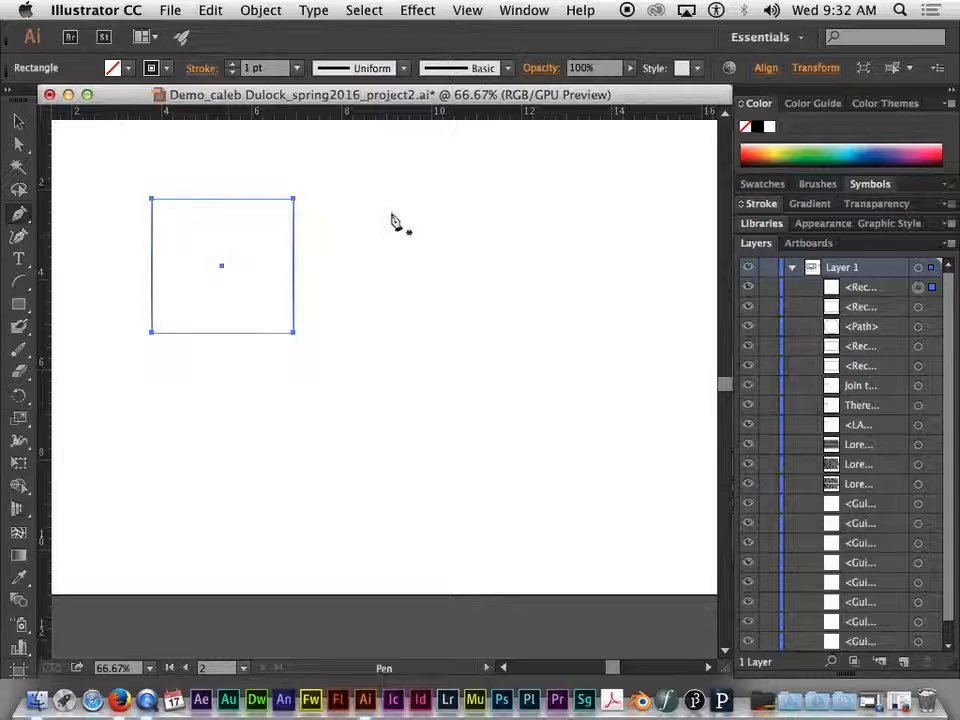
click(657, 198)
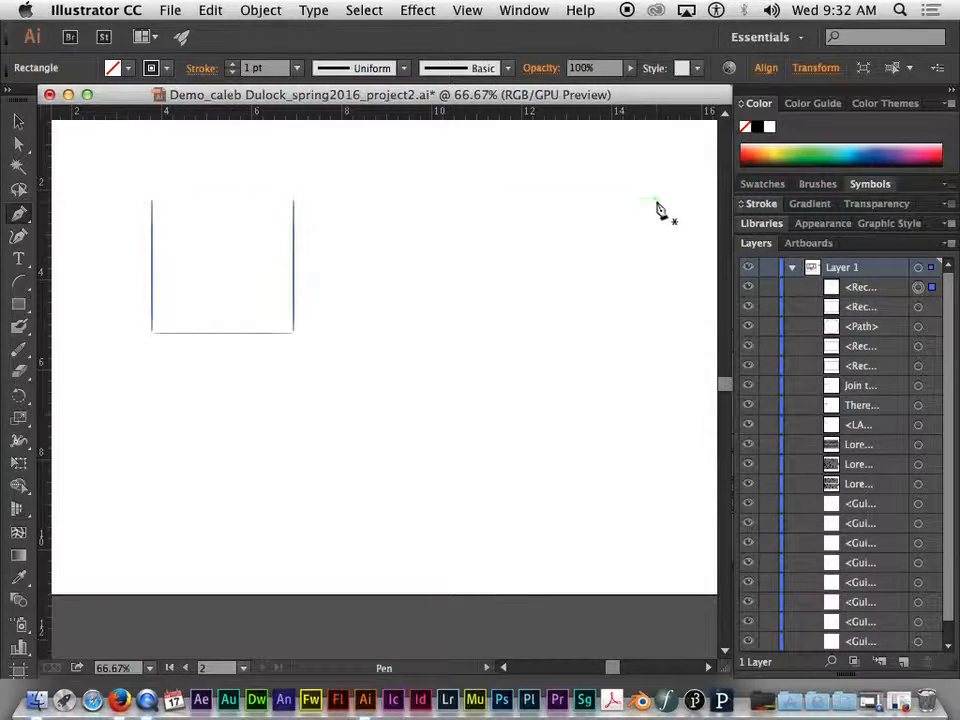
click(512, 235)
drag(514, 300, 522, 393)
drag(440, 386, 403, 357)
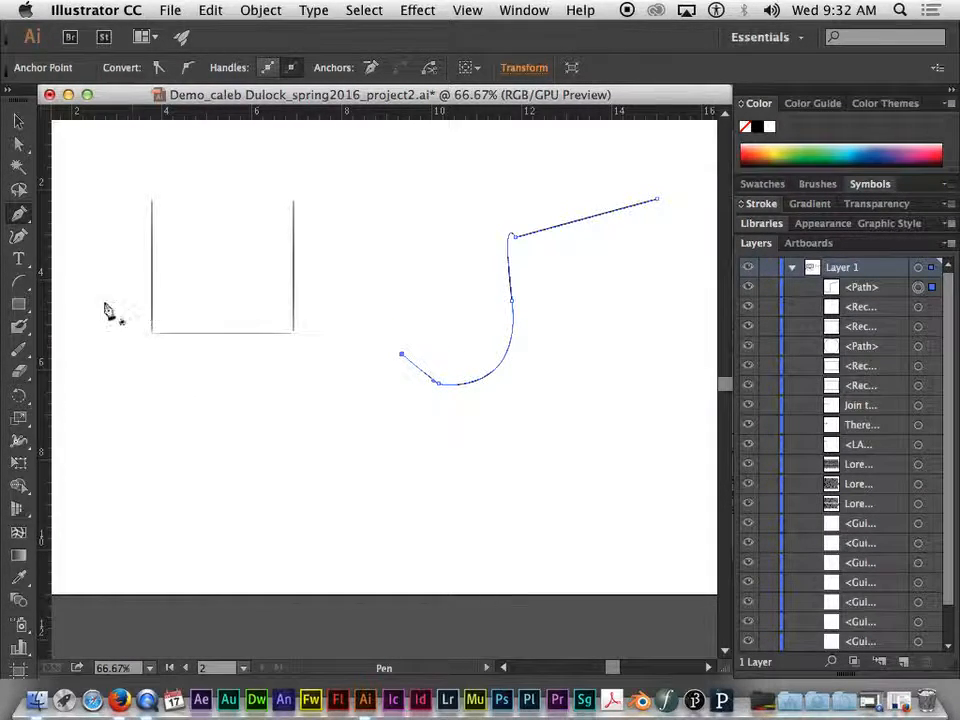
- Paint a thick wavy stroke with the Blob Brush below the rectangle
click(20, 333)
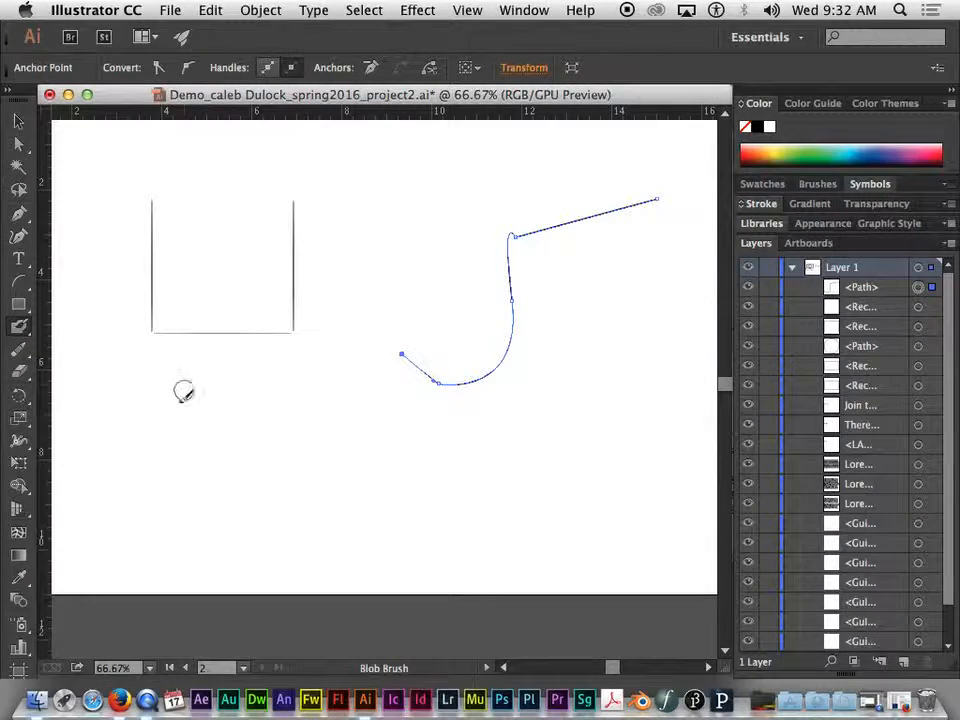
mouse_move(122, 465)
mouse_down()
mouse_move(167, 440)
mouse_move(207, 482)
mouse_move(305, 469)
mouse_move(400, 440)
mouse_up()
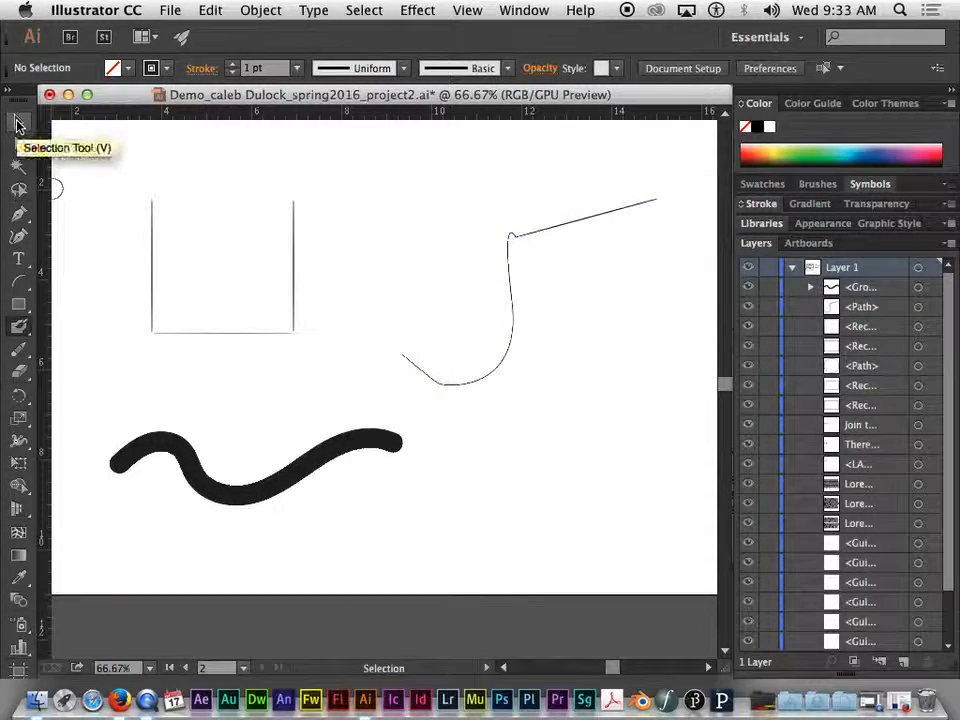
- Switch to the Selection tool and select the rectangle, then the pen path
click(18, 122)
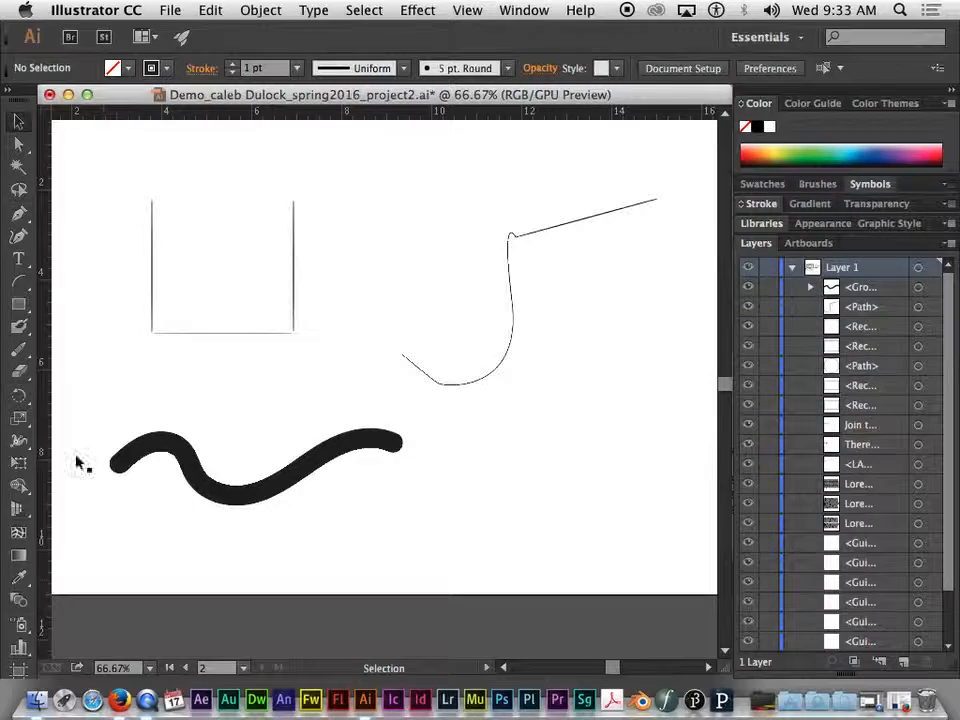
click(296, 270)
click(513, 320)
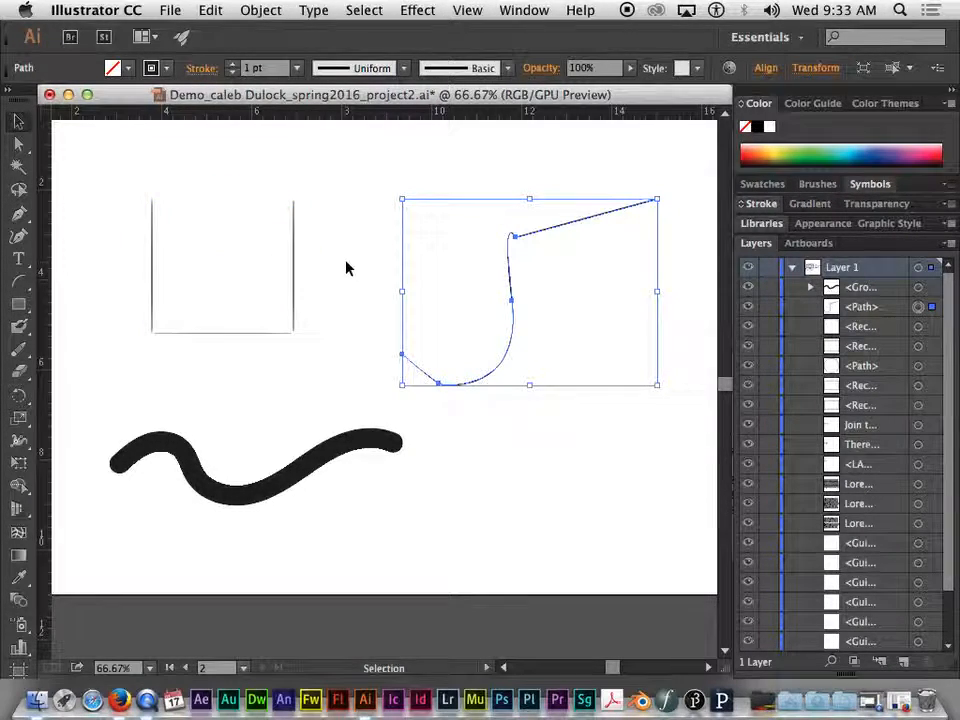
- Zoom the view in and out to examine the drawn shapes
key(super+1)
mouse_move(313, 221)
mouse_down()
mouse_move(459, 429)
mouse_move(418, 334)
mouse_up()
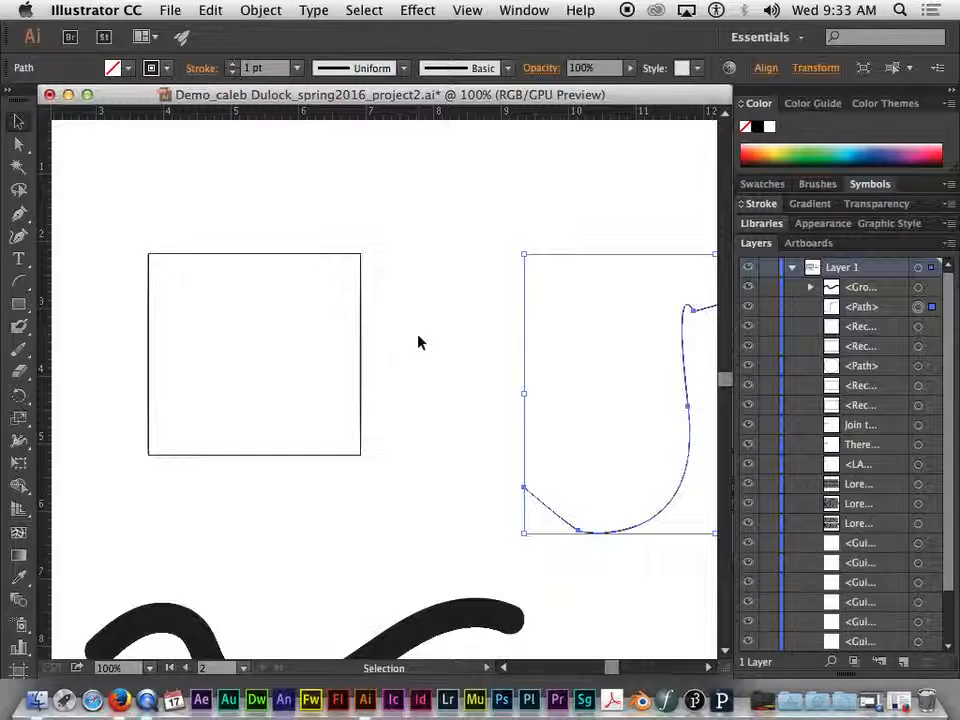
key(a)
key(super+minus)
key(super+minus)
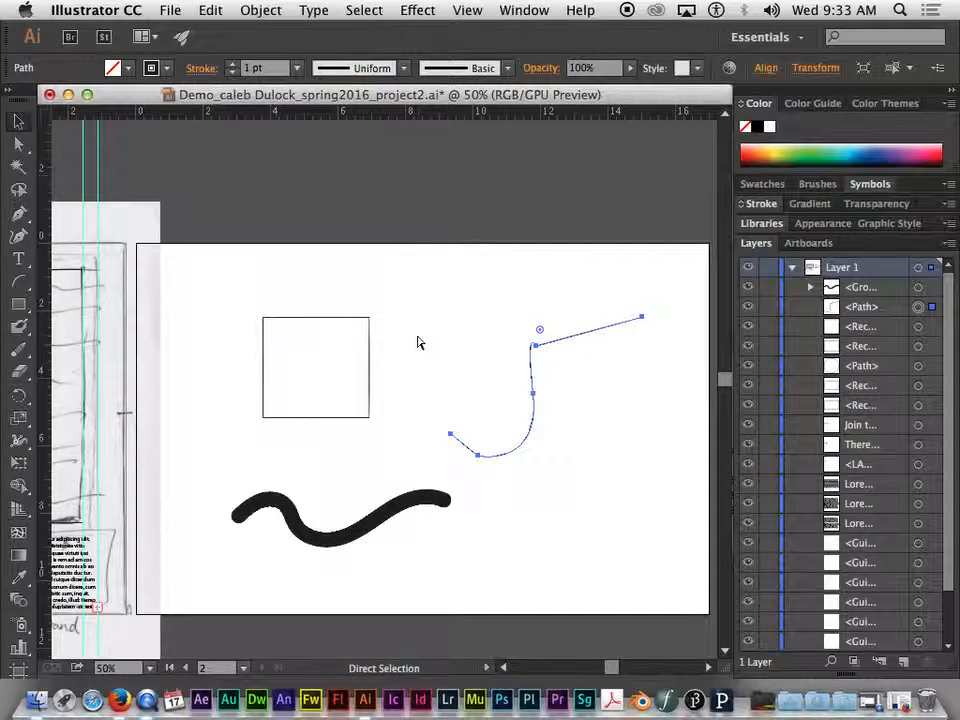
key(super+plus)
key(super+plus)
key(super+minus)
key(super+minus)
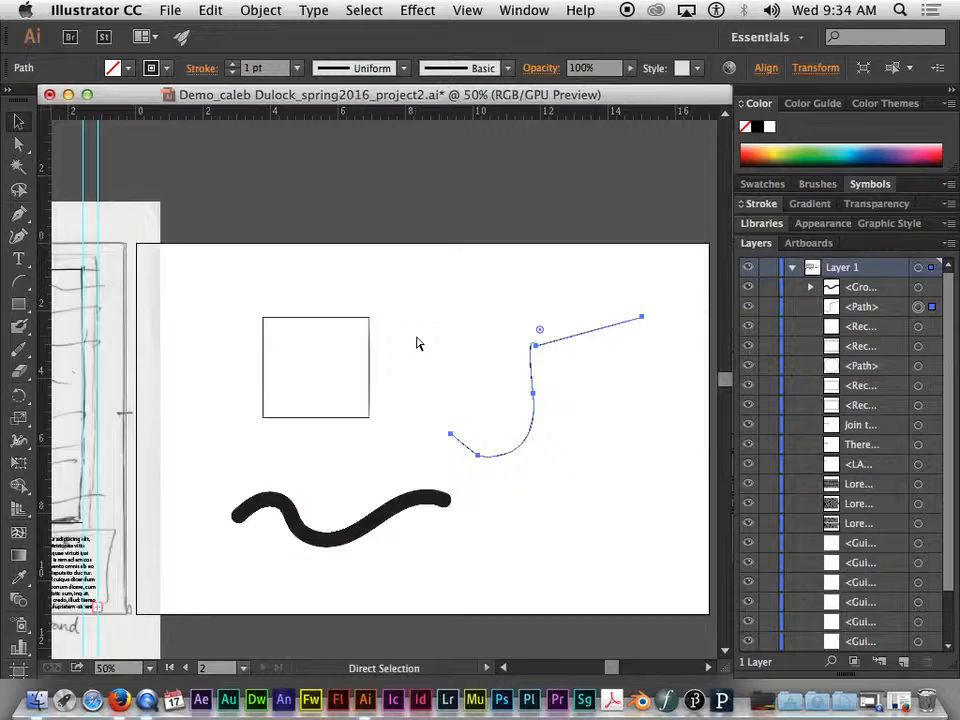
key(super+plus)
key(super+plus)
key(super+minus)
key(super+minus)
key(super+plus)
key(super+plus)
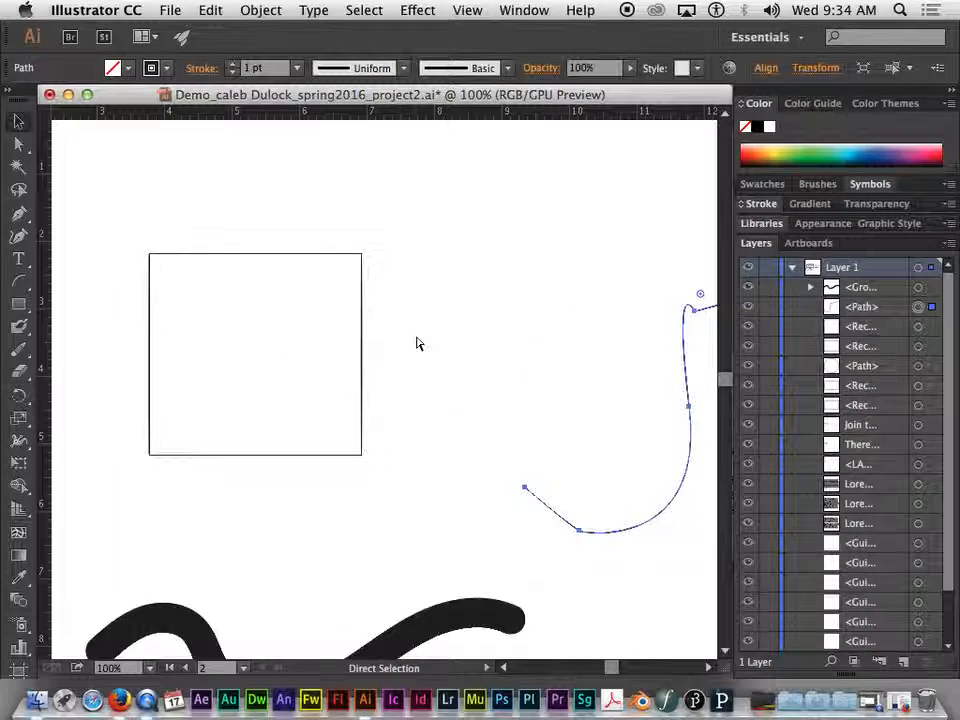
key(super+minus)
key(v)
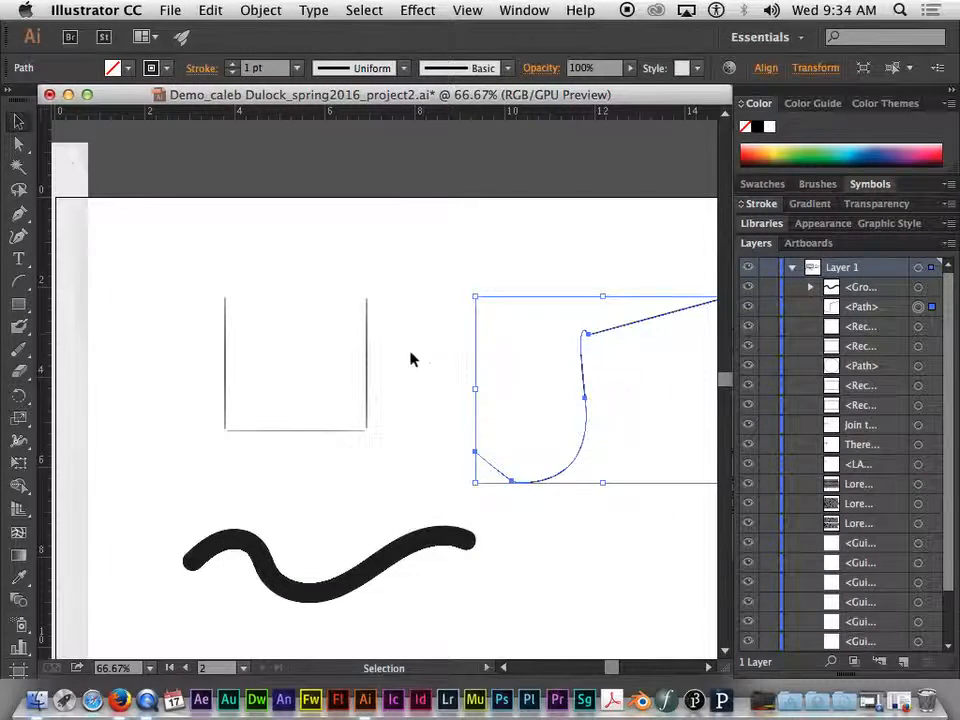
drag(416, 390, 345, 369)
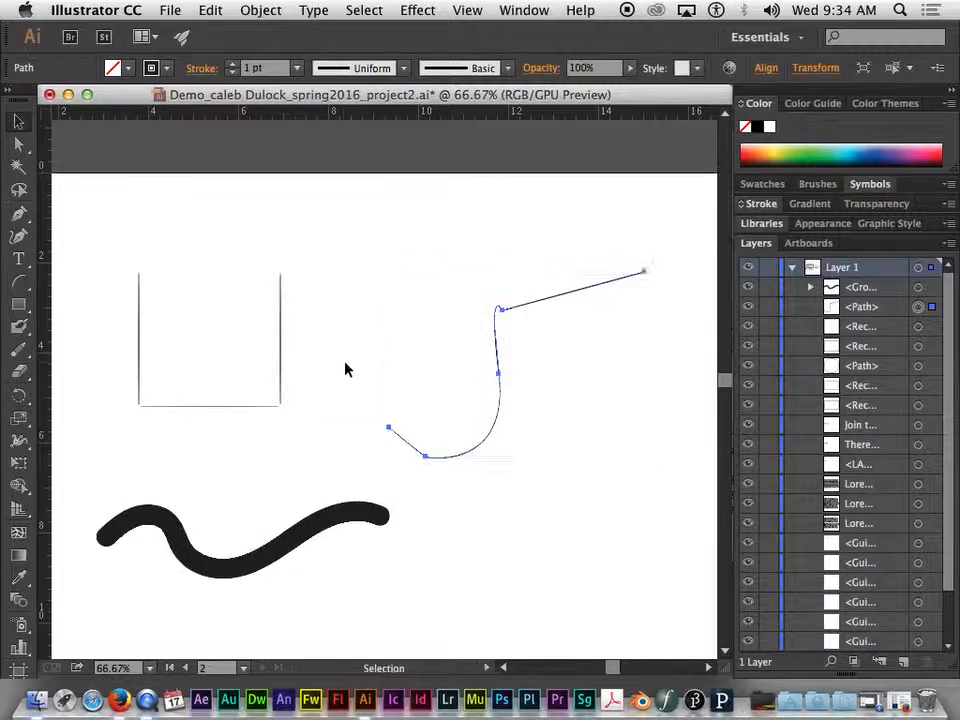
- Select the rectangle and set its fill to an orange-red swatch
click(283, 350)
click(255, 320)
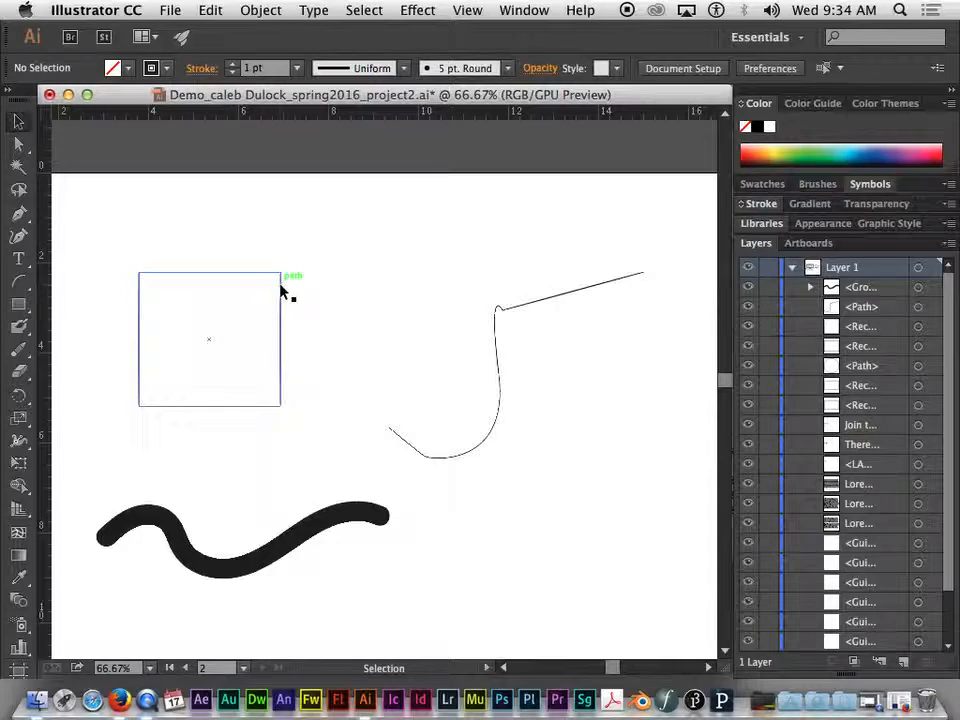
click(281, 289)
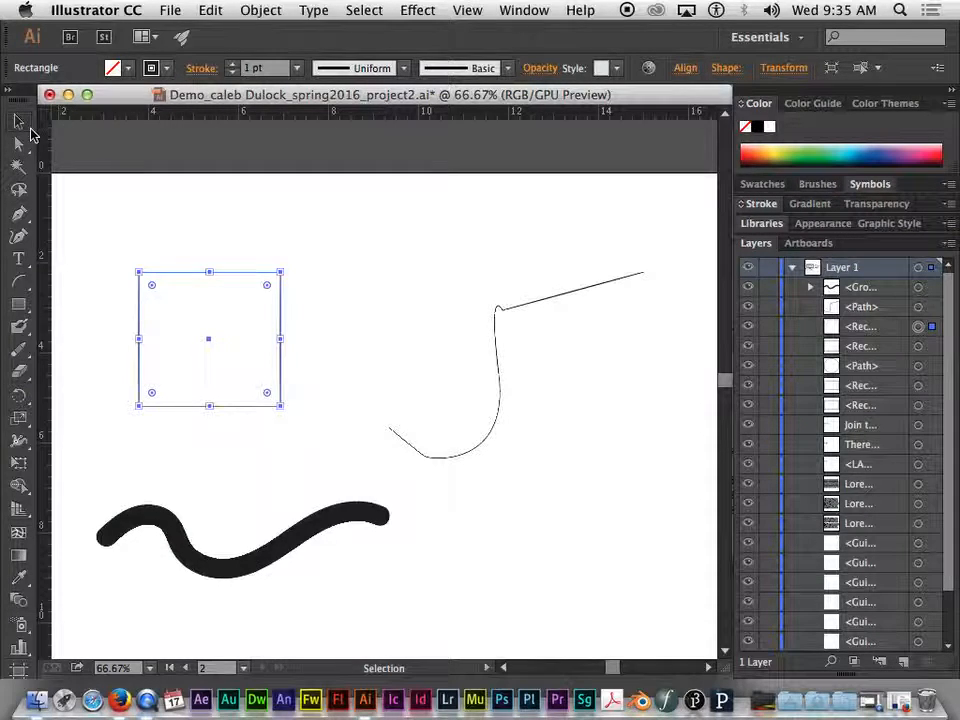
click(171, 207)
click(206, 273)
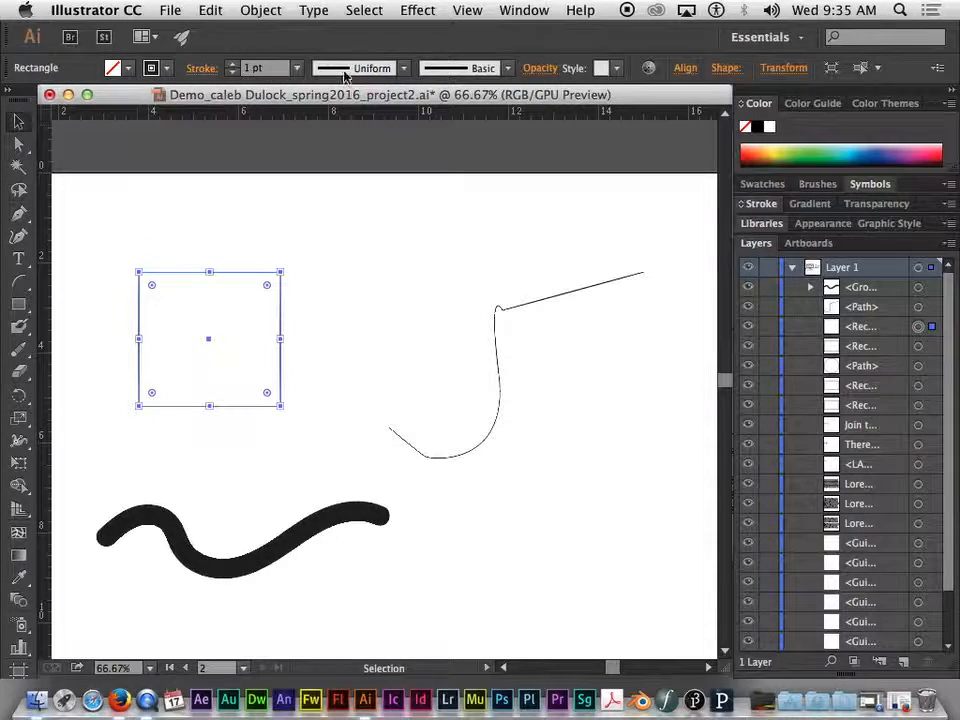
click(125, 69)
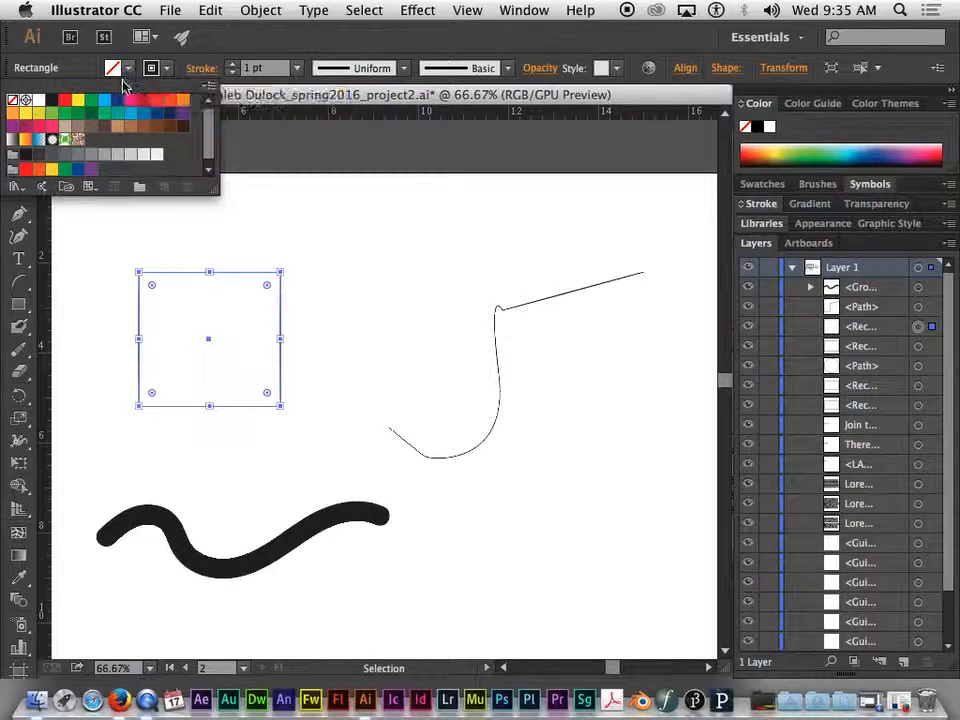
click(104, 102)
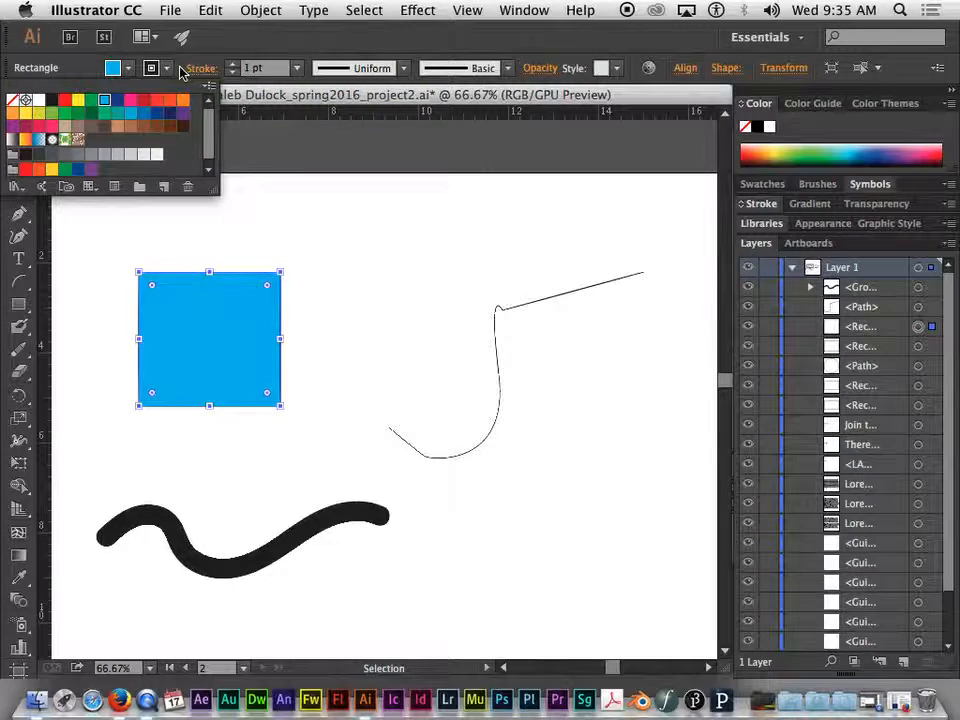
click(172, 106)
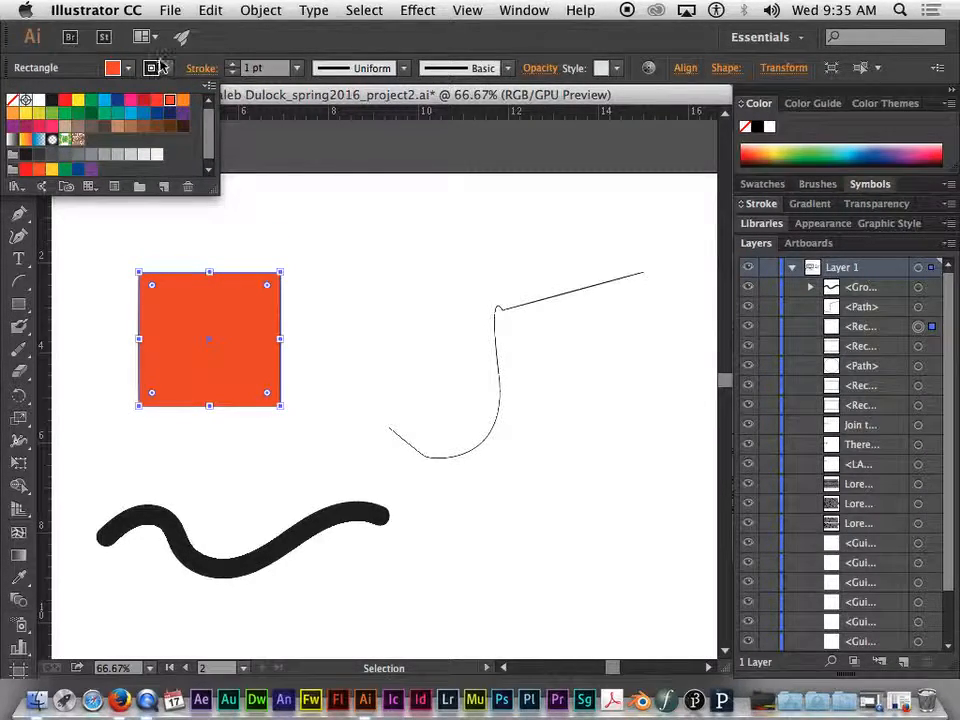
- Set the rectangle's stroke color to a red swatch
click(170, 68)
click(170, 68)
click(129, 101)
click(182, 112)
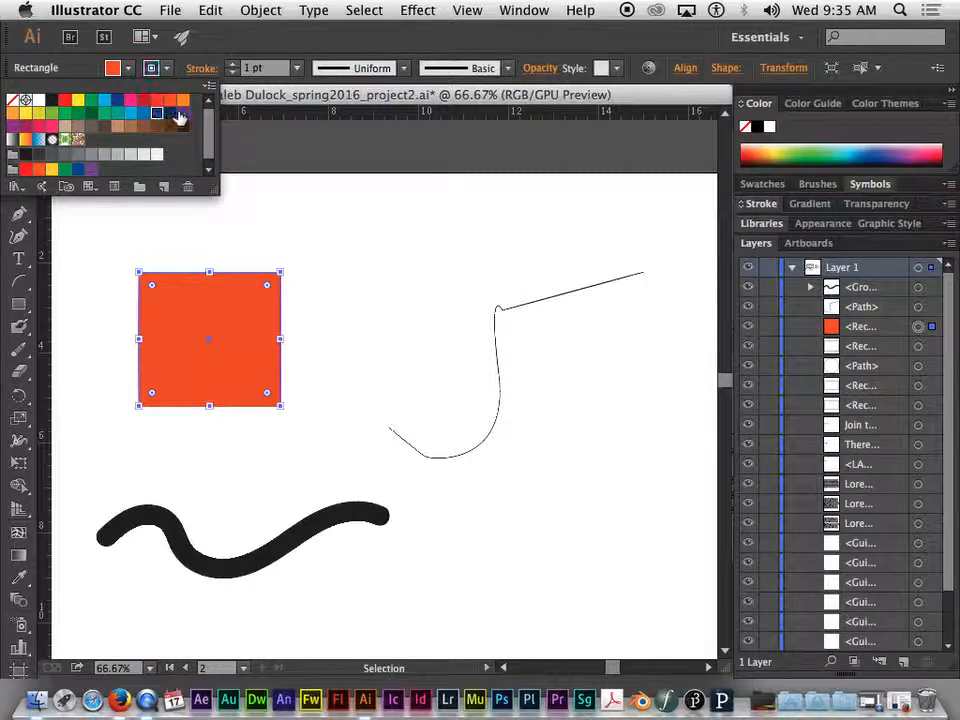
click(146, 104)
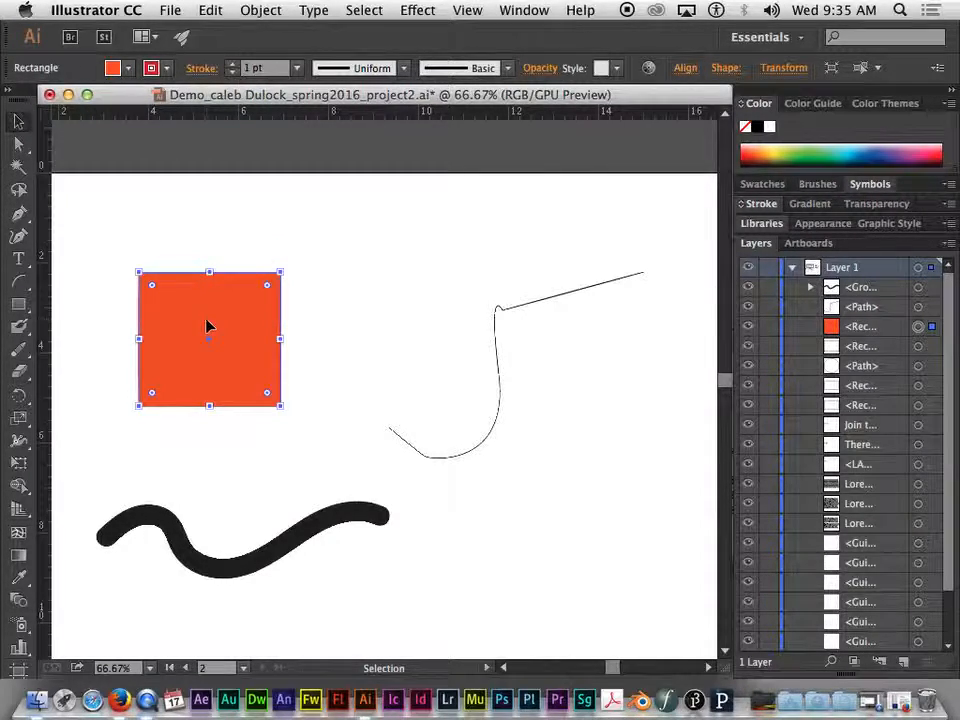
- Increase the rectangle's stroke weight to 11 pt
click(232, 66)
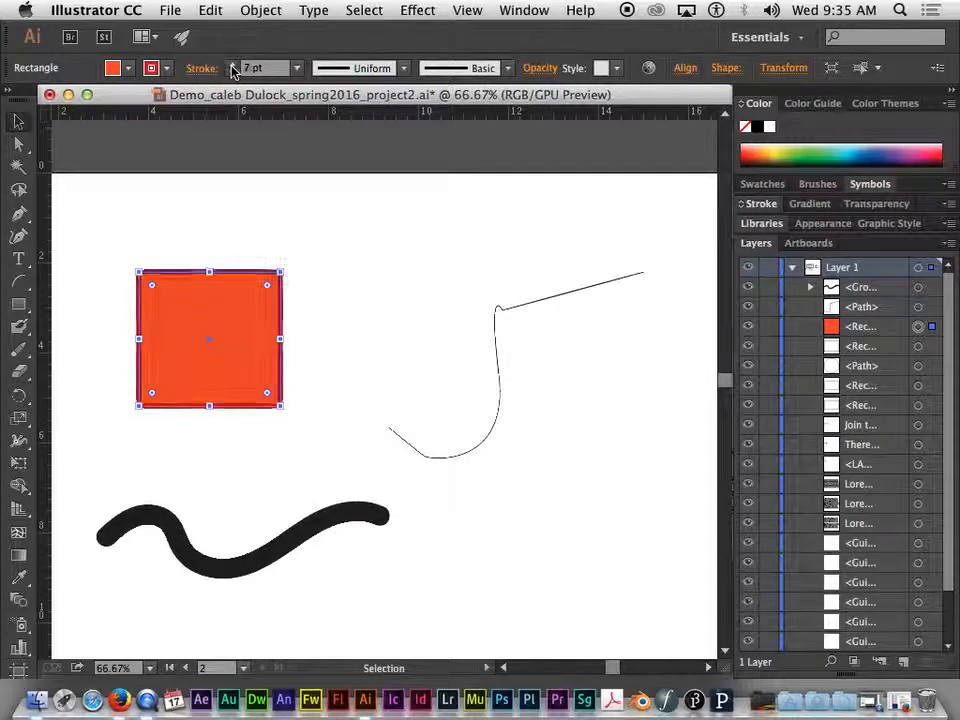
click(232, 66)
click(232, 66)
click(232, 66)
click(234, 73)
click(234, 73)
click(234, 73)
click(234, 73)
click(234, 73)
click(234, 73)
click(234, 73)
click(236, 73)
click(236, 73)
click(236, 73)
click(236, 73)
click(236, 73)
click(236, 73)
click(236, 73)
click(236, 73)
click(236, 73)
click(234, 72)
click(234, 72)
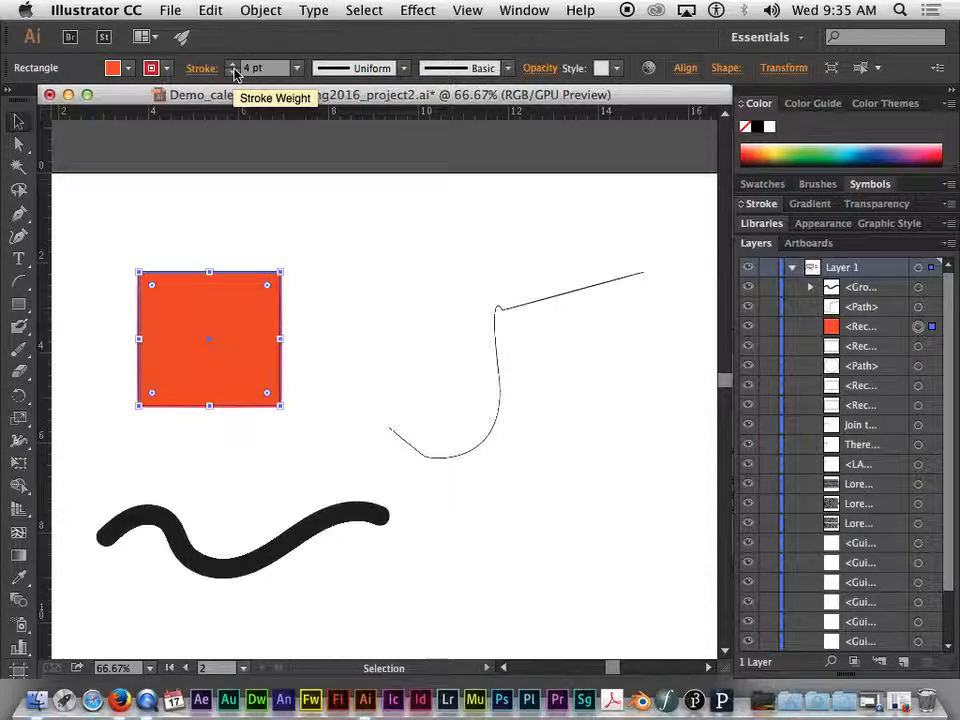
click(233, 65)
click(233, 65)
click(233, 65)
click(233, 65)
click(233, 65)
click(233, 65)
click(233, 65)
- Set the rectangle's stroke color to a light blue swatch
click(152, 68)
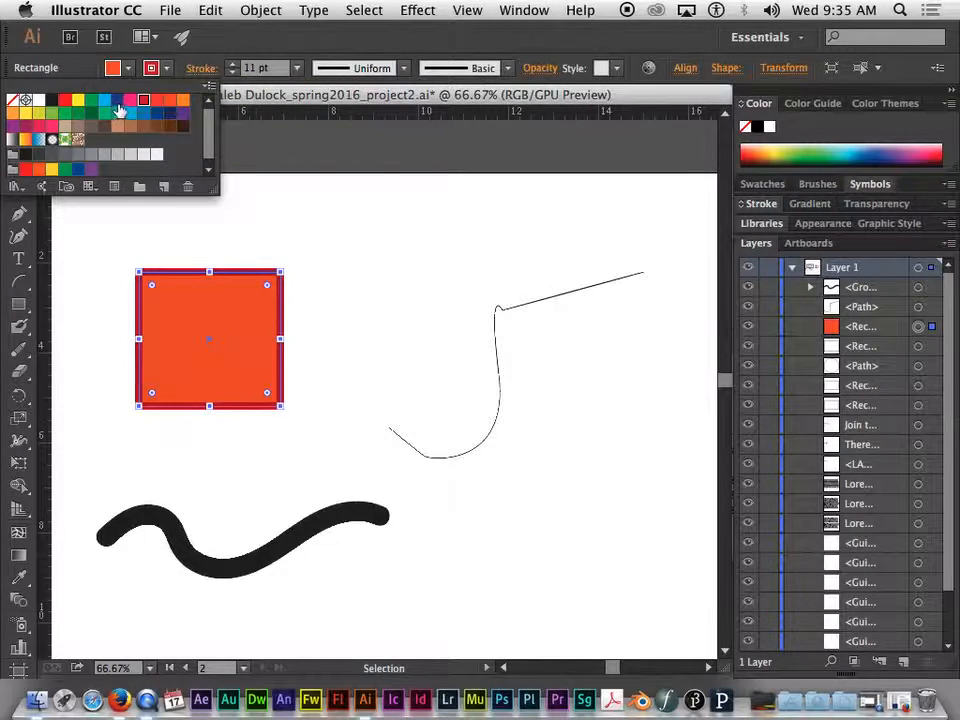
click(119, 104)
click(268, 93)
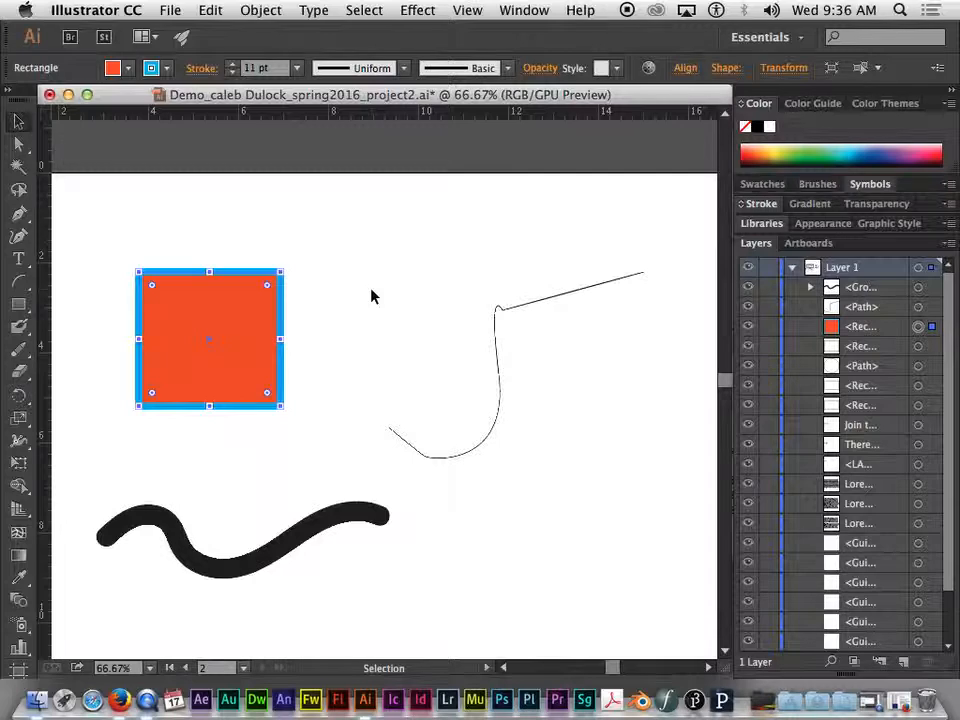
- Select the pen path and fill it with a dark blue swatch
click(541, 303)
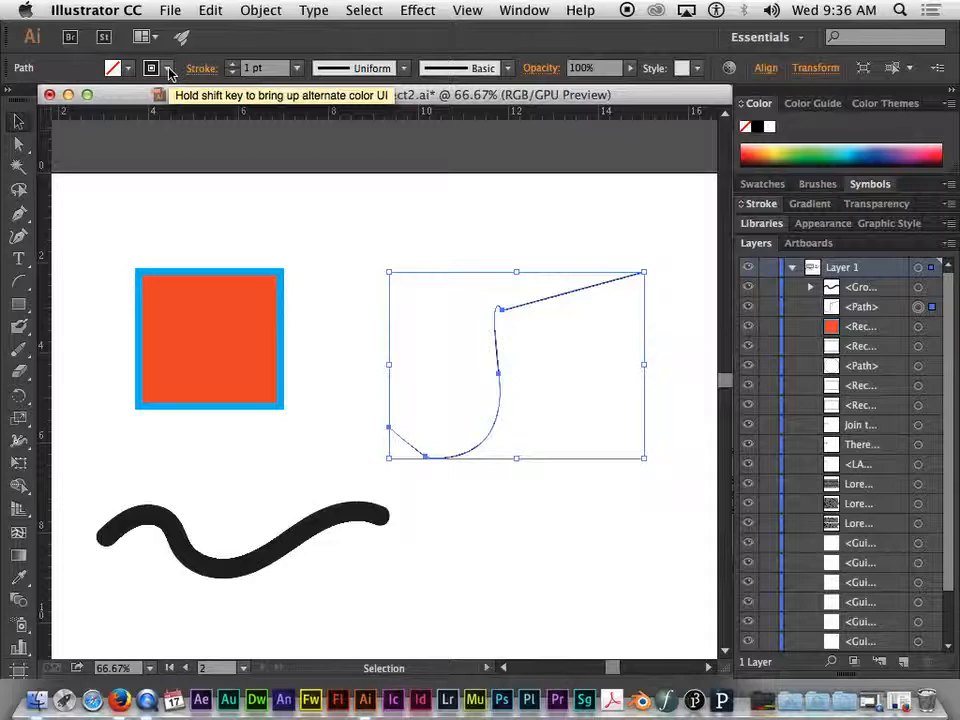
click(128, 69)
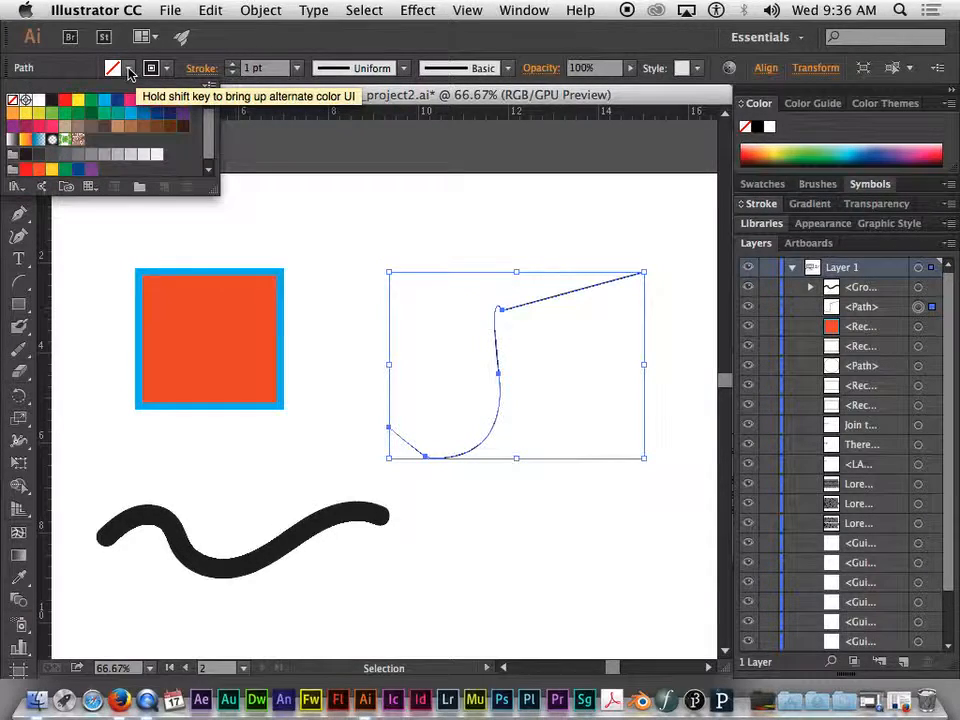
click(117, 101)
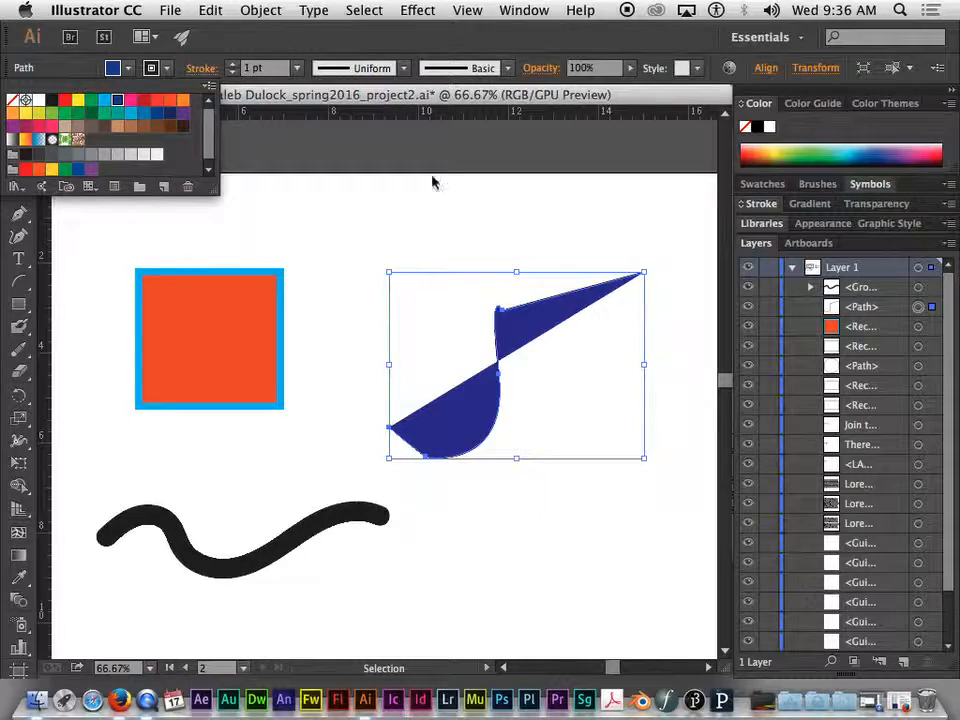
click(539, 238)
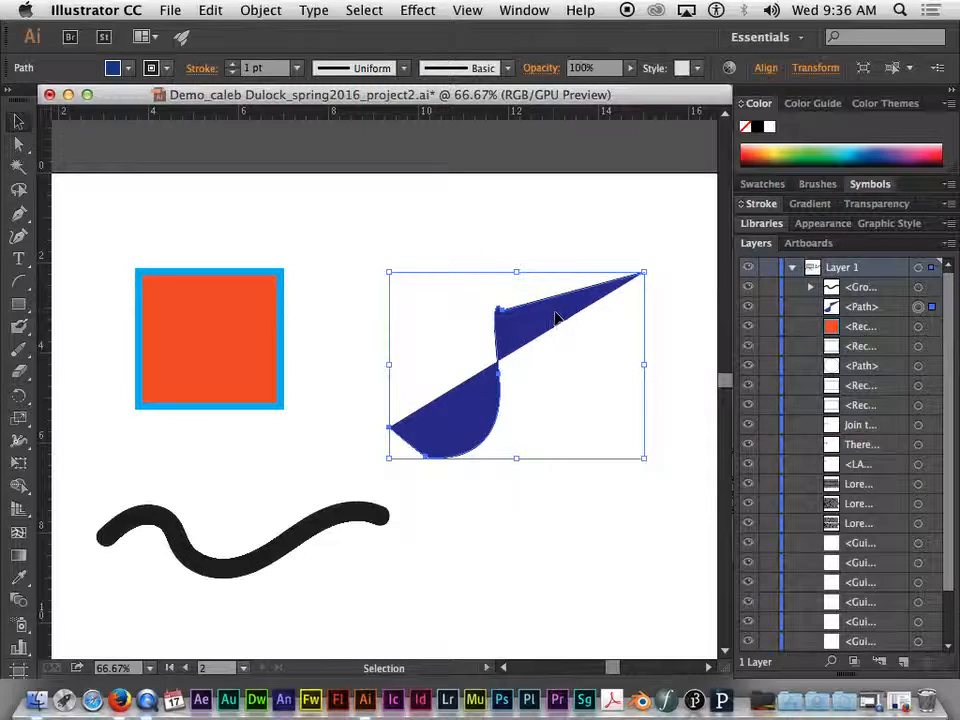
- Increase the pen path's stroke weight to 16 pt
click(170, 70)
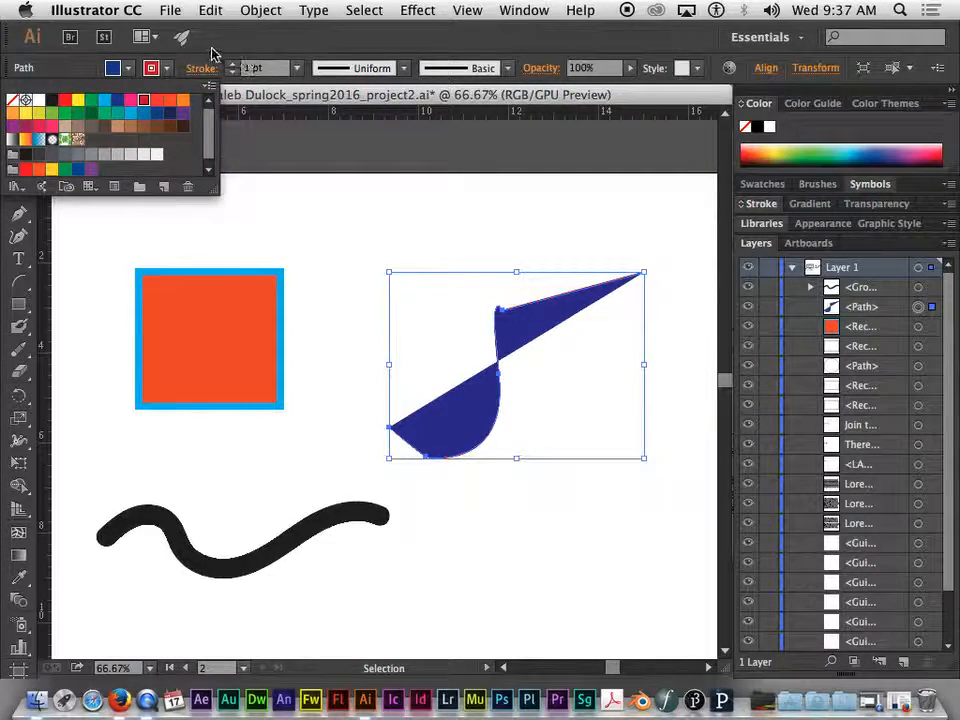
click(233, 67)
click(234, 64)
click(234, 64)
click(234, 64)
click(234, 64)
click(235, 63)
click(235, 63)
click(235, 63)
click(236, 64)
click(236, 64)
click(236, 64)
click(236, 64)
click(236, 64)
click(236, 64)
click(236, 64)
click(236, 64)
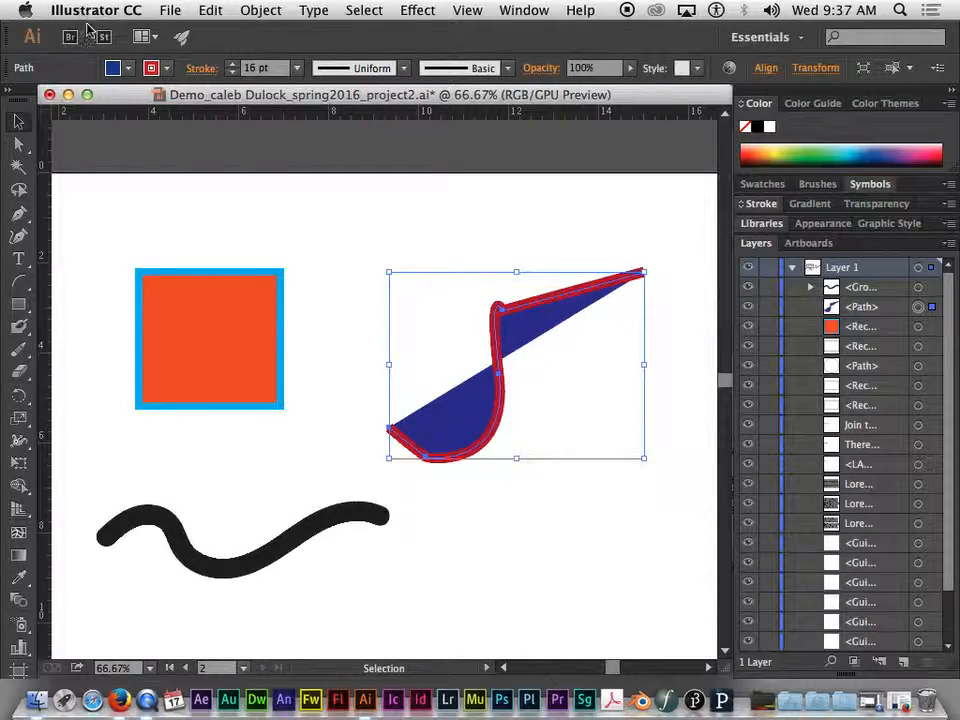
- Set the pen path's stroke color to an orange swatch
click(165, 68)
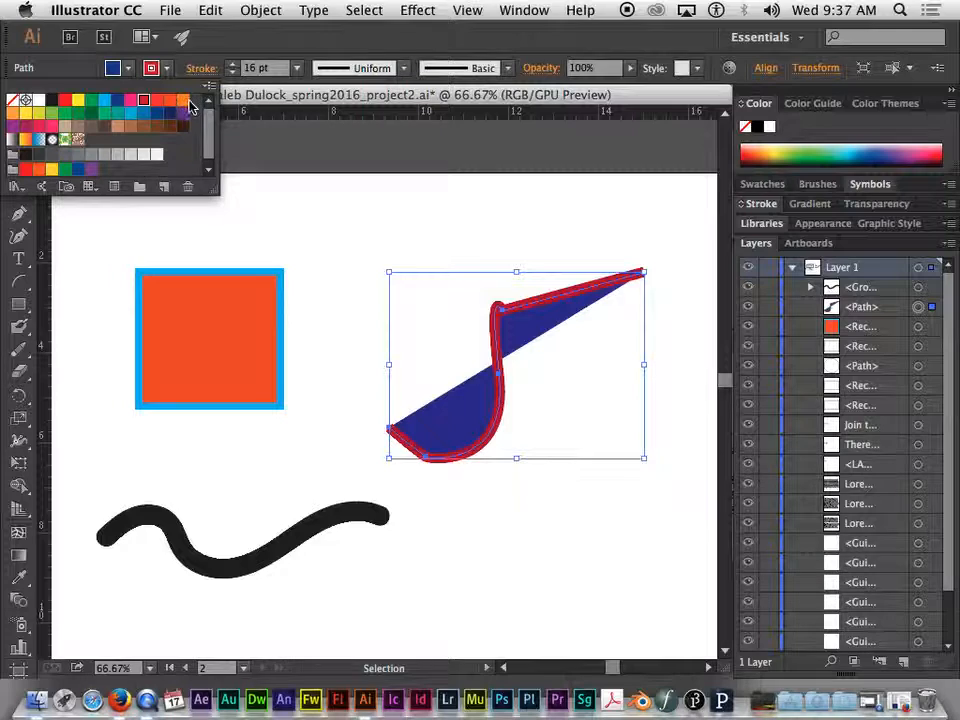
click(190, 106)
click(464, 364)
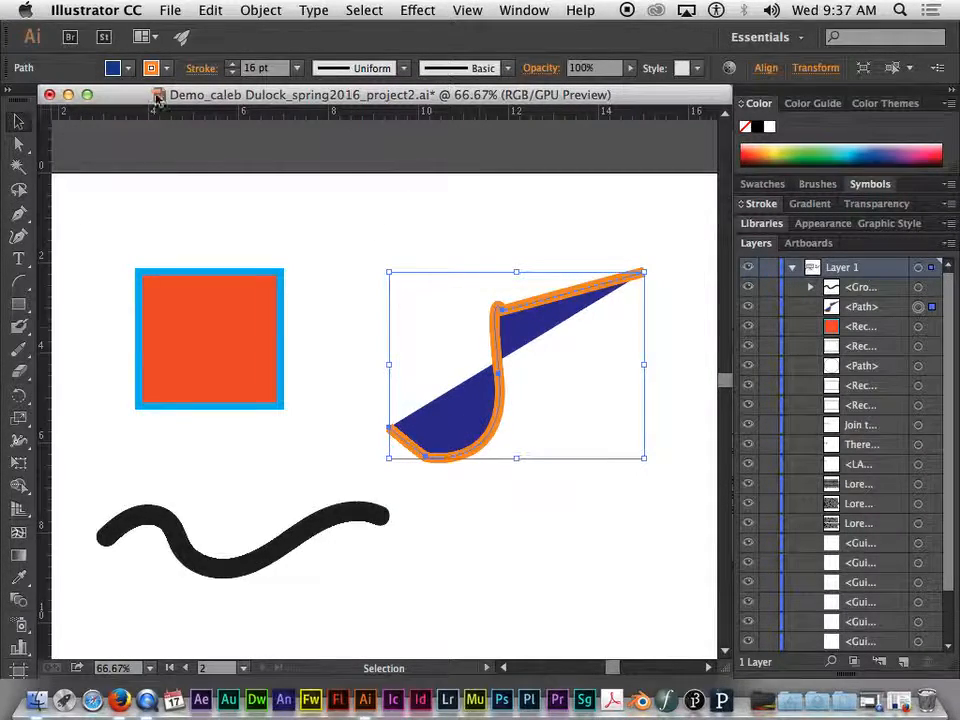
- Set the pen path's fill to None
click(112, 68)
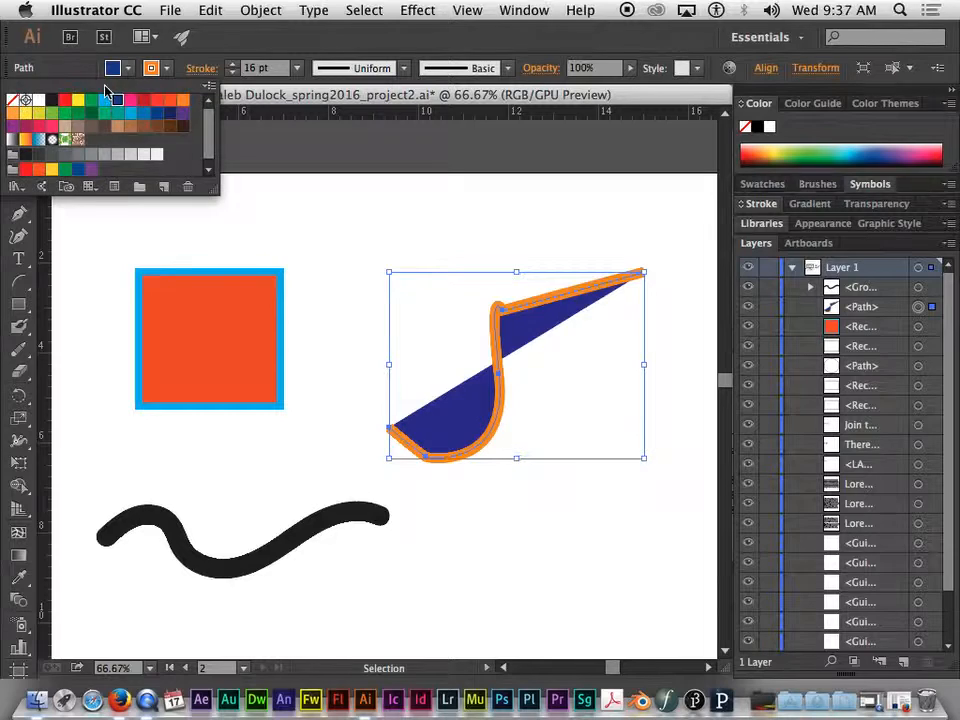
click(15, 101)
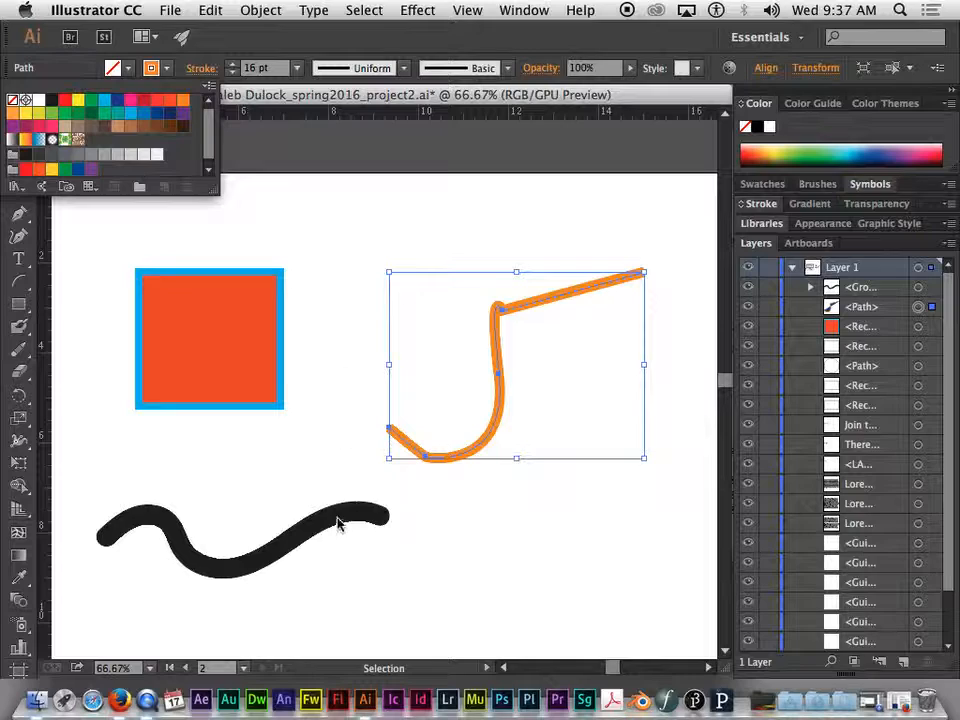
key(Escape)
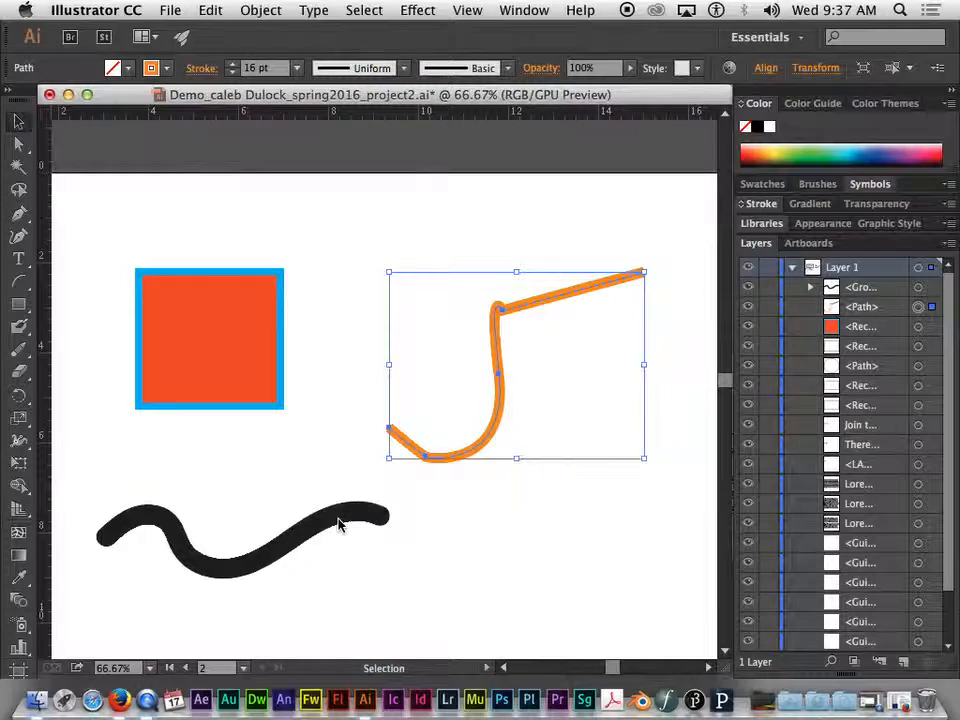
- Select the rectangle, open the Color Picker for its fill and move the hue slider to purple
click(10, 93)
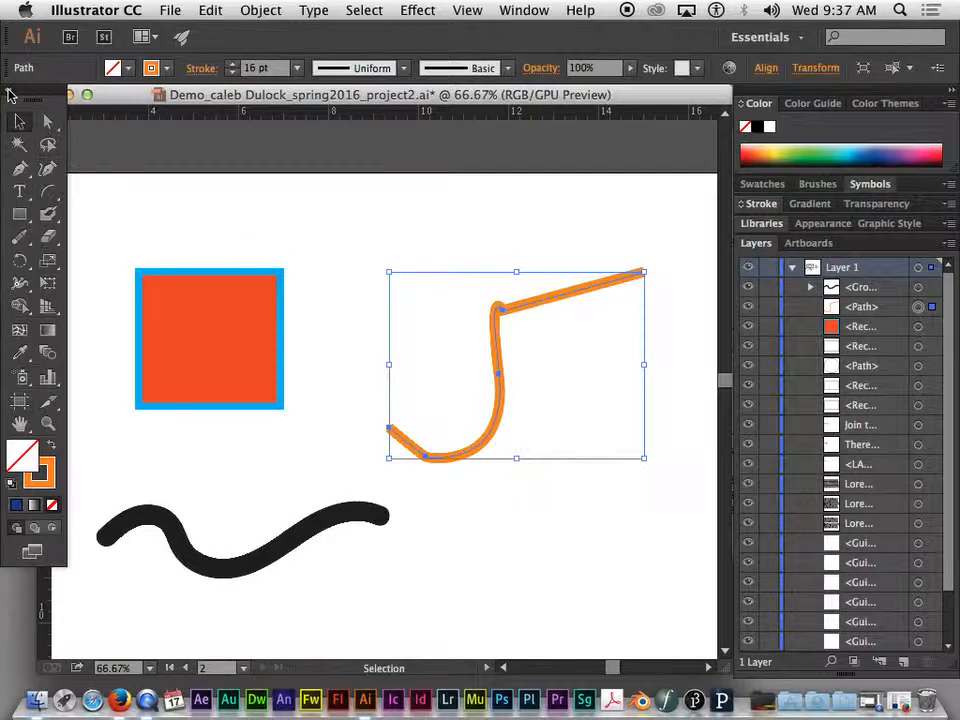
click(47, 467)
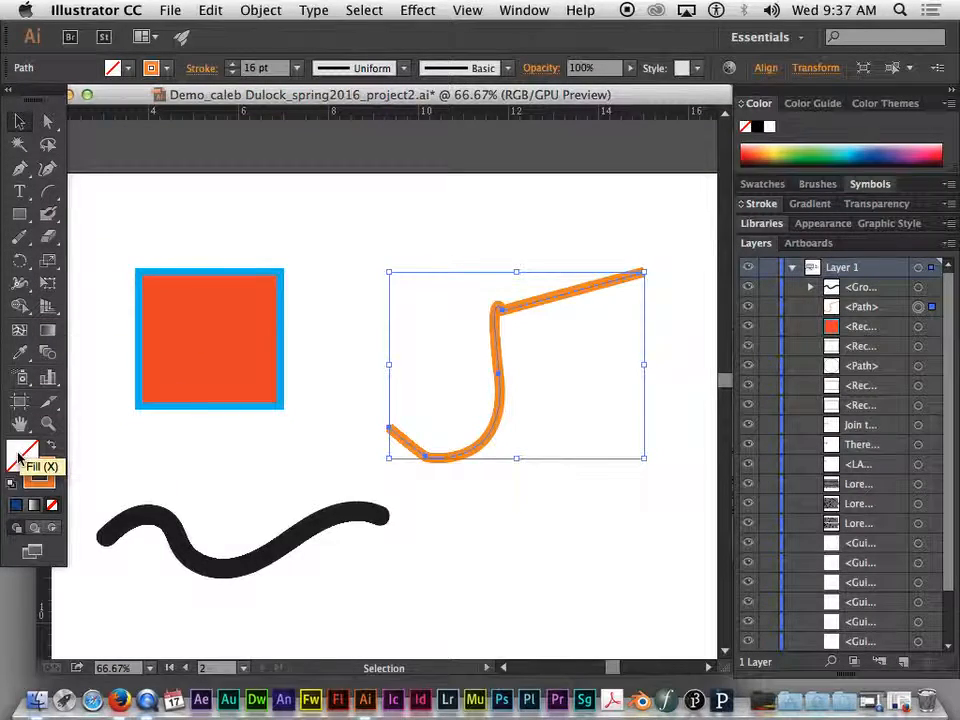
click(172, 332)
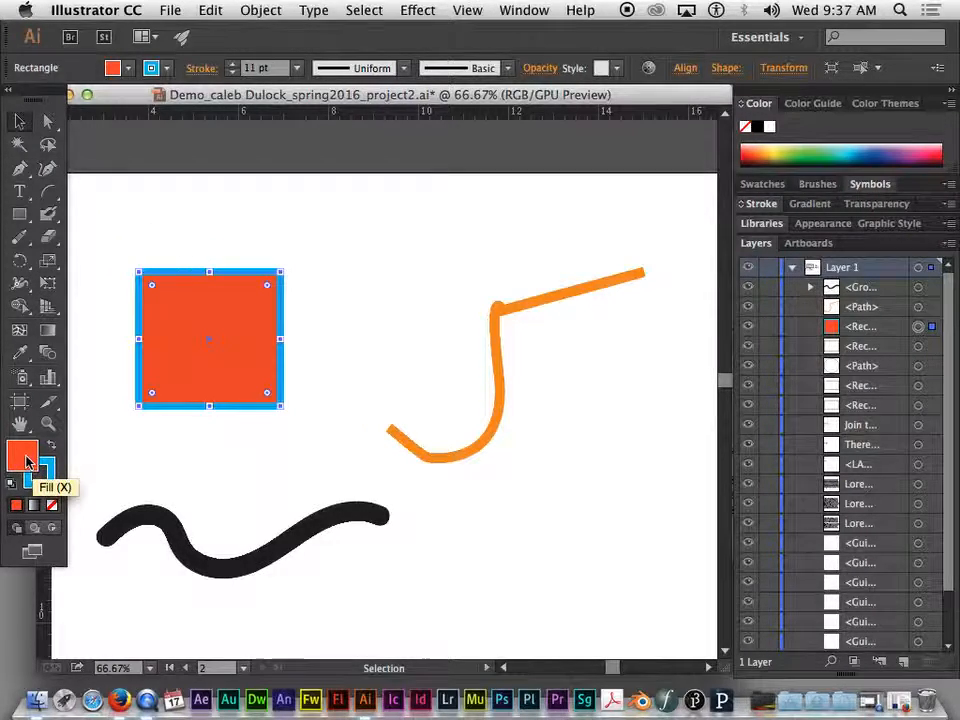
double_click(27, 462)
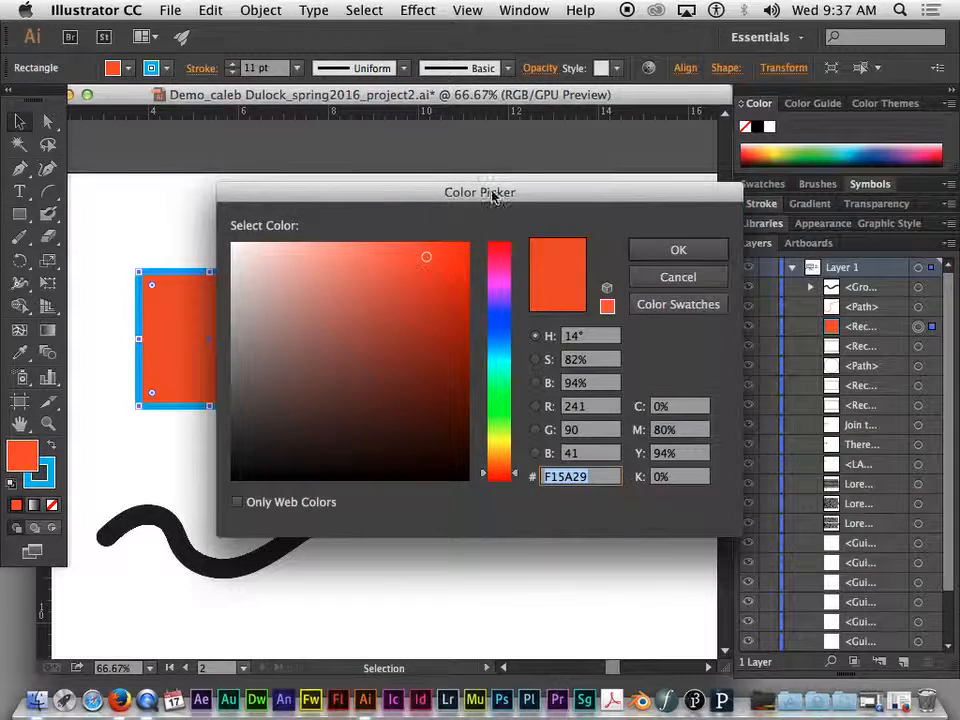
drag(500, 197, 448, 140)
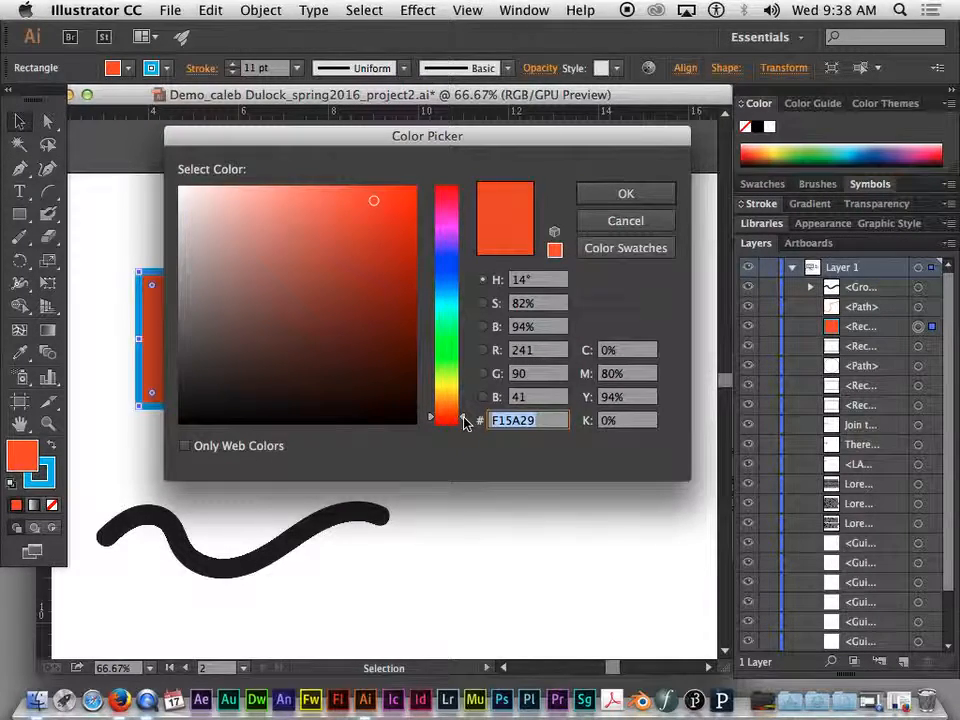
drag(465, 422, 465, 244)
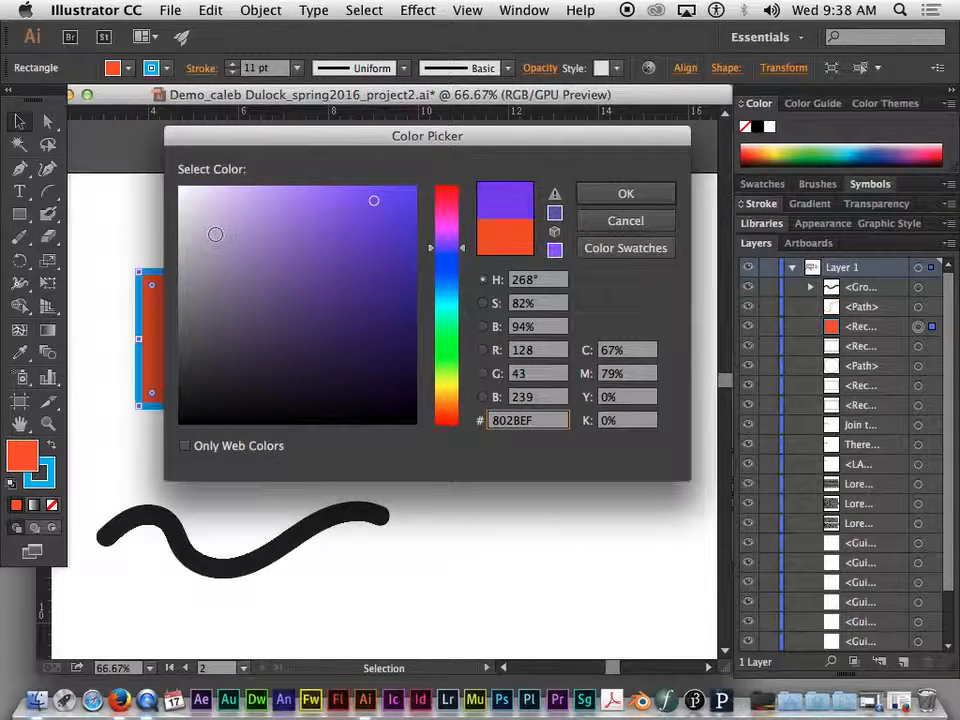
- Sample several purple shades in the Color Picker's color field
mouse_move(332, 246)
mouse_down()
mouse_move(367, 205)
mouse_move(289, 268)
mouse_move(351, 249)
mouse_move(354, 336)
mouse_move(234, 353)
mouse_move(233, 233)
mouse_move(341, 298)
mouse_move(371, 351)
mouse_move(279, 261)
mouse_move(219, 231)
mouse_move(204, 311)
mouse_move(224, 356)
mouse_move(298, 251)
mouse_move(358, 270)
mouse_move(381, 206)
mouse_move(268, 211)
mouse_up()
click(274, 305)
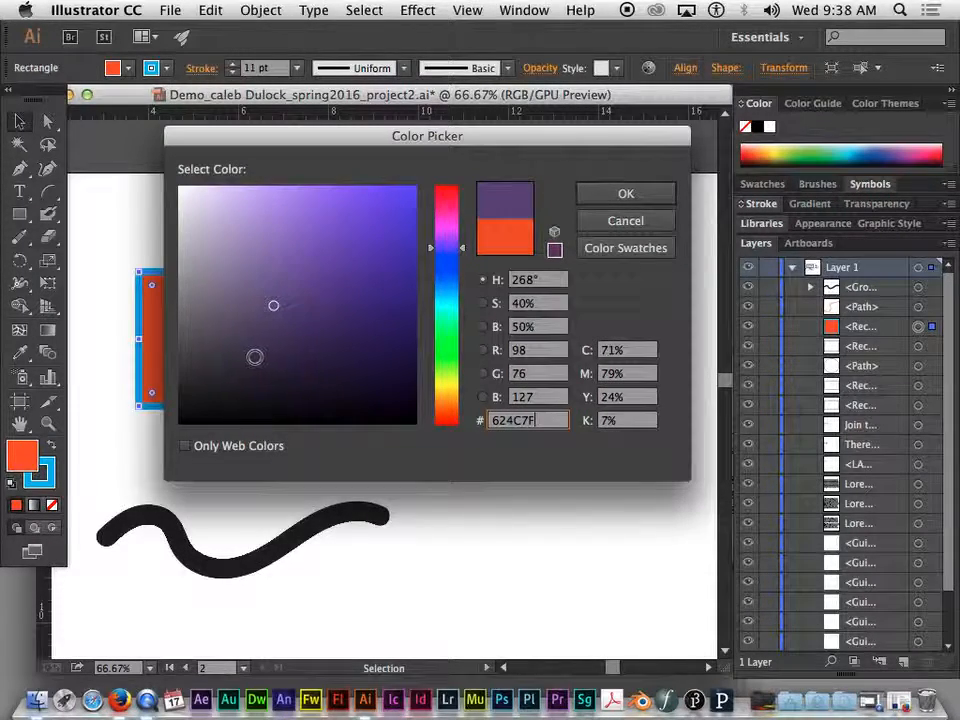
click(337, 348)
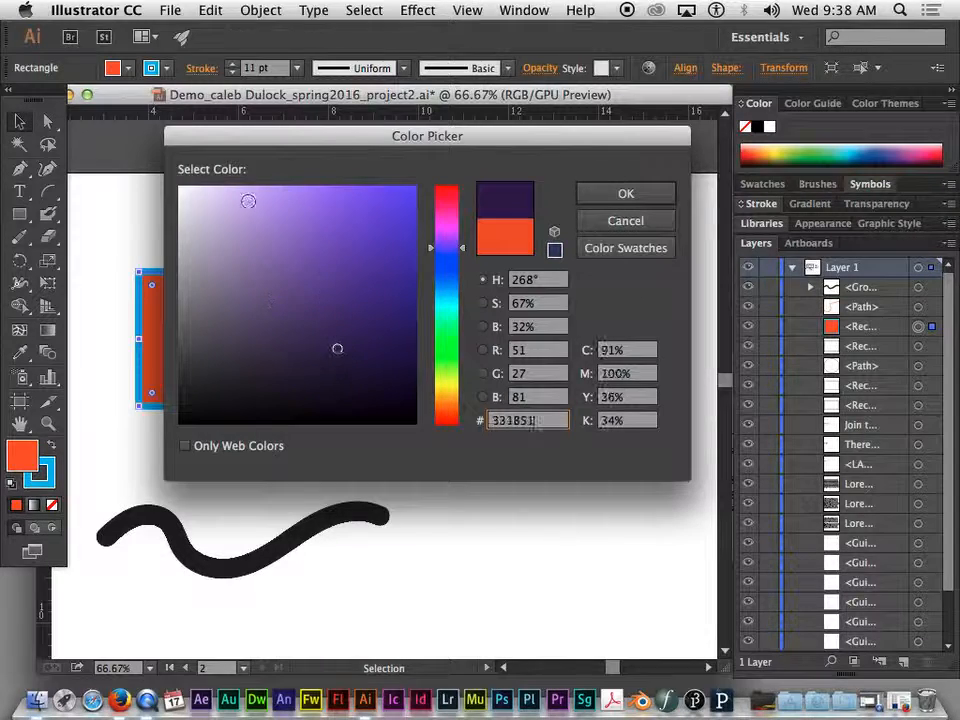
click(247, 218)
click(311, 193)
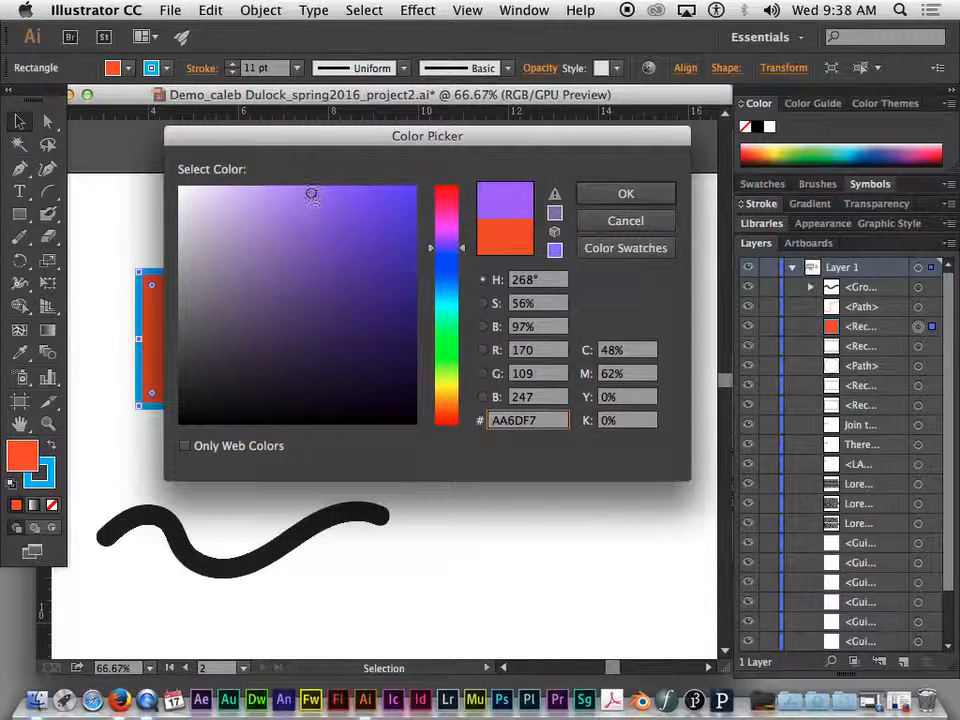
click(221, 306)
click(242, 221)
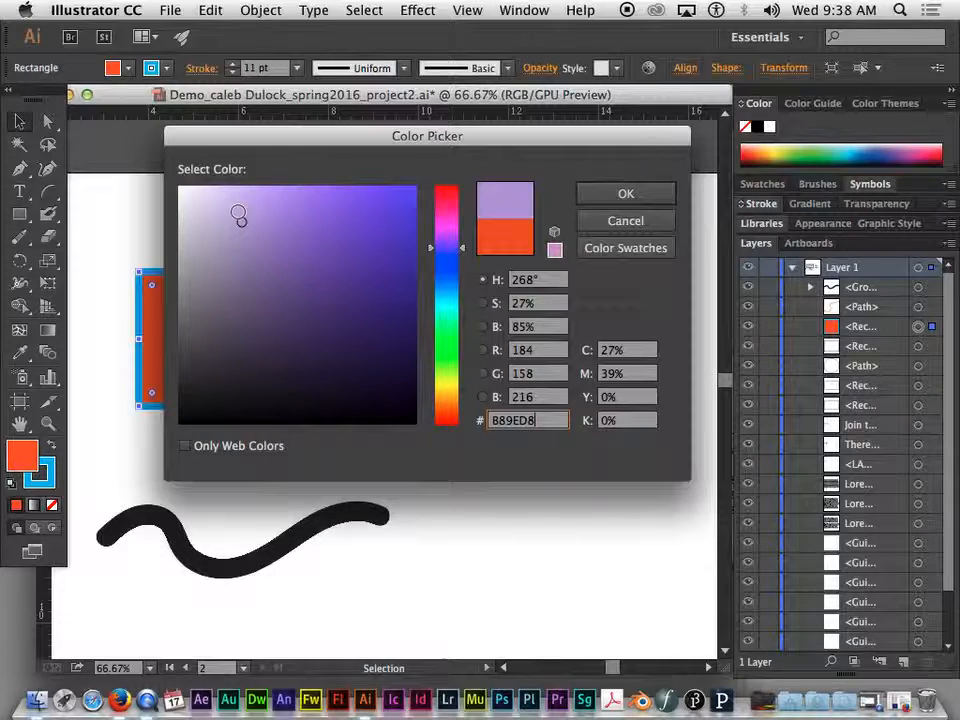
click(311, 262)
click(325, 205)
click(284, 334)
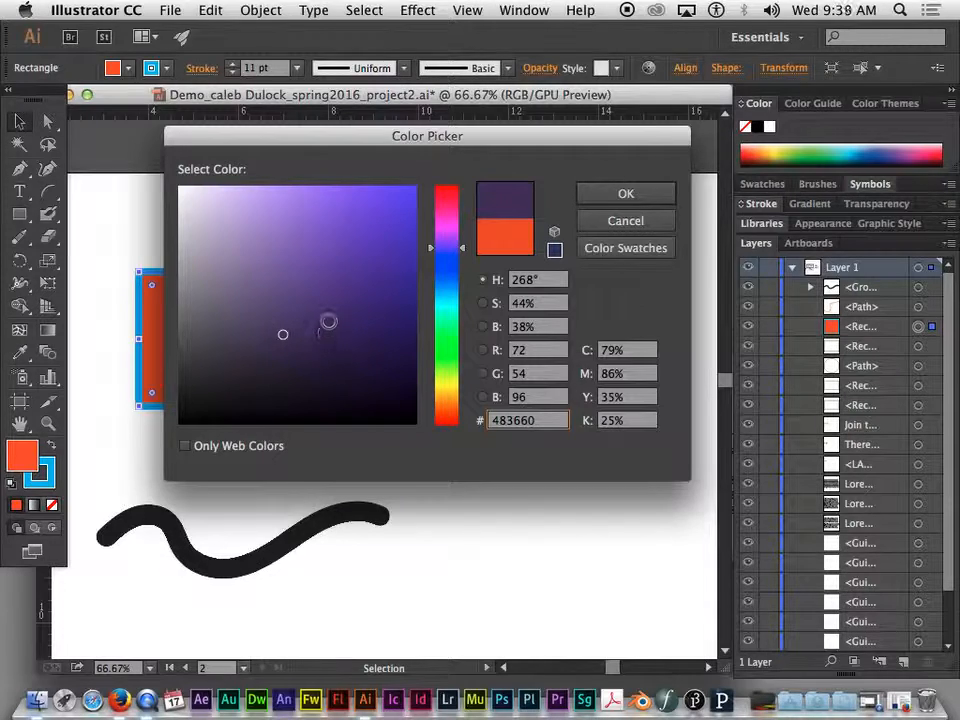
click(374, 218)
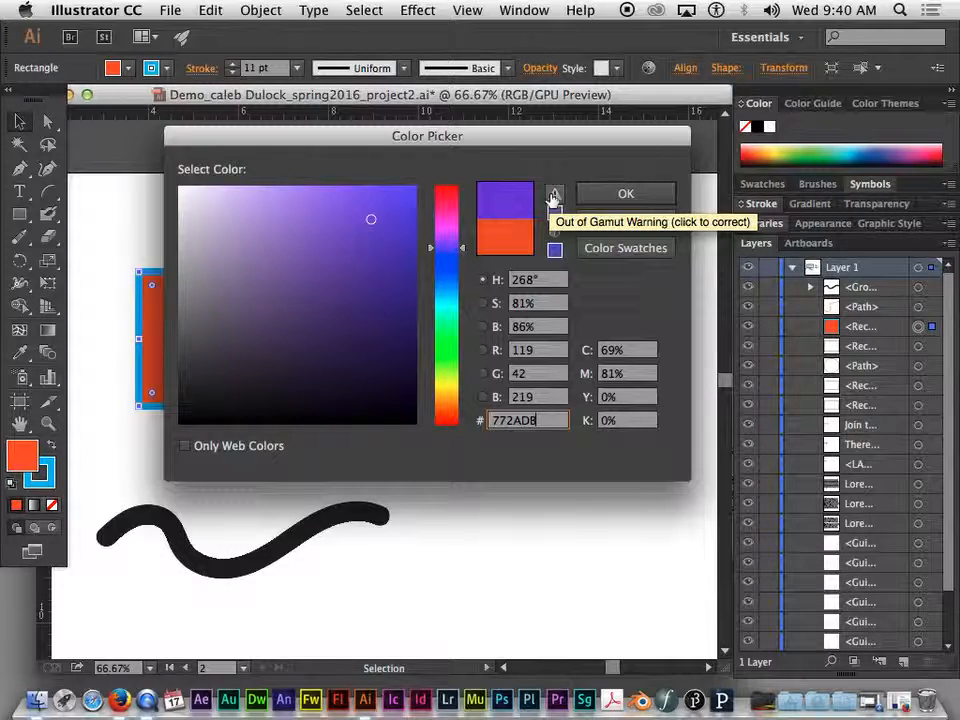
- Pick lighter purples and apply the out-of-gamut and web-color corrections
click(311, 206)
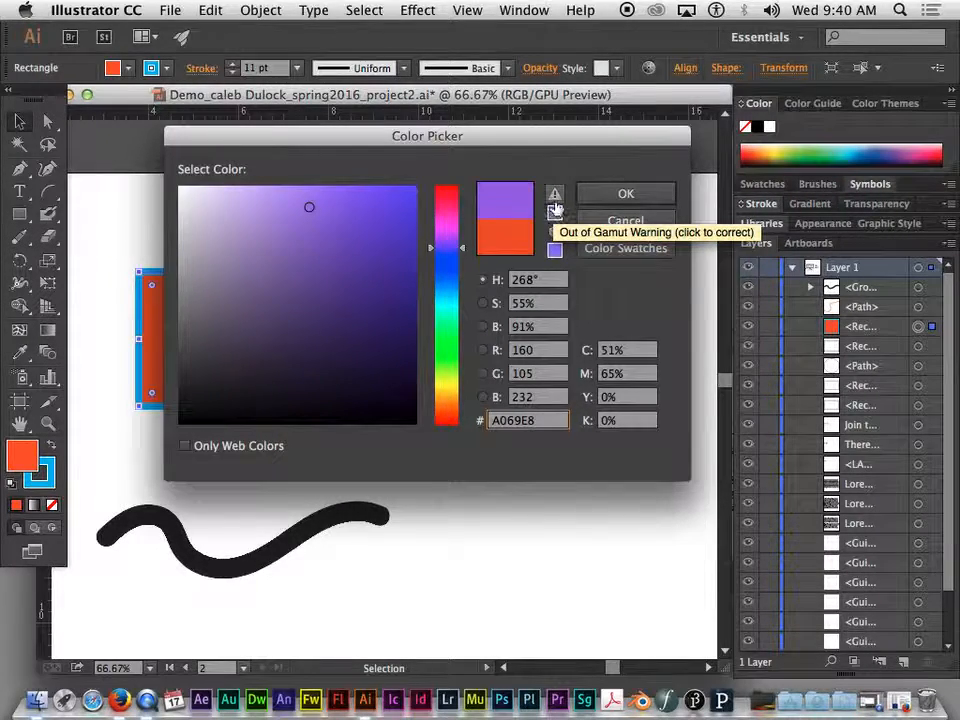
click(556, 197)
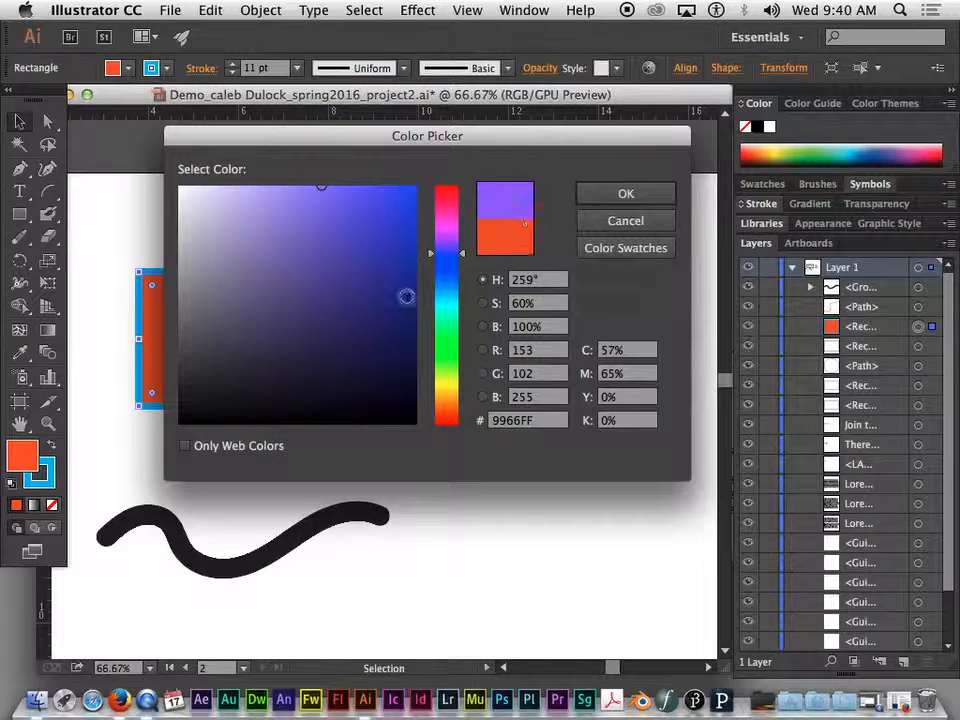
click(321, 308)
click(386, 237)
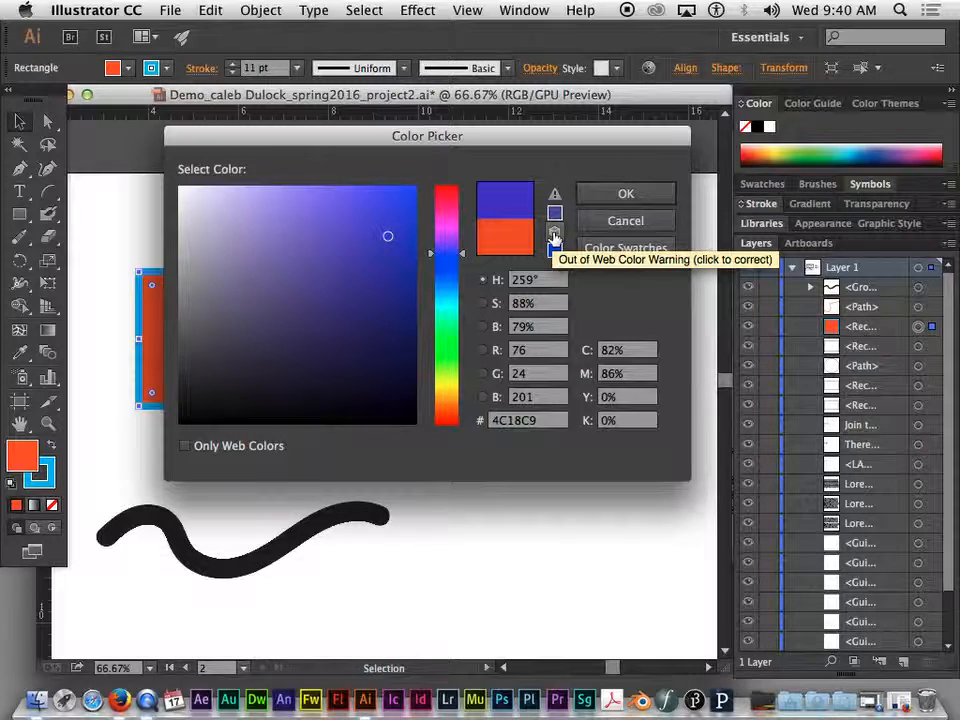
click(556, 232)
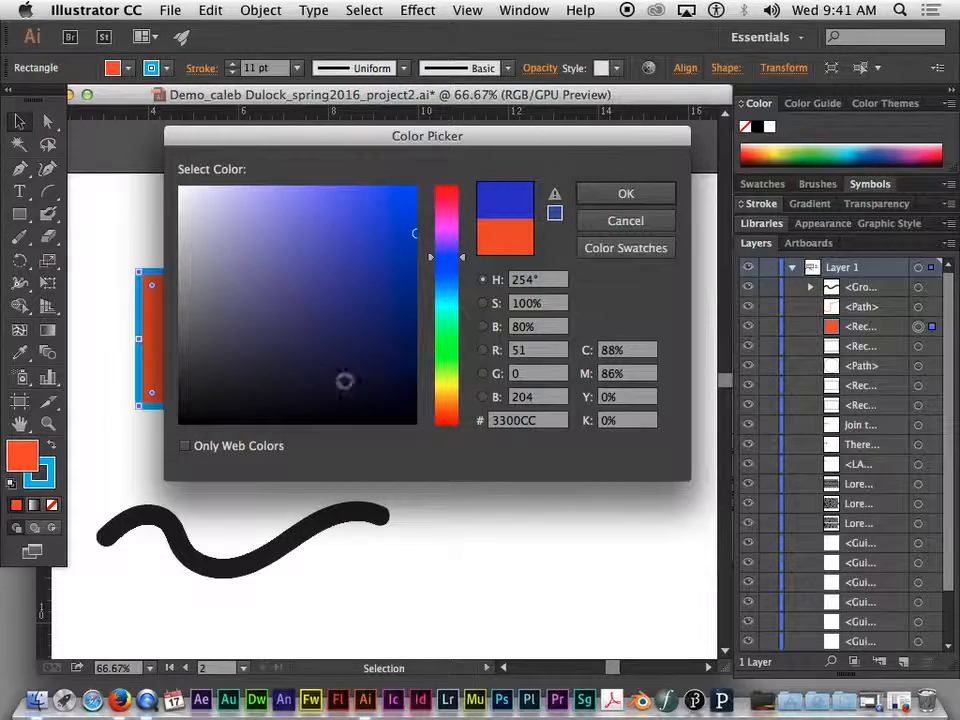
- With Only Web Colors turned on, pick the 6666FF blue-violet, then turn the option off
click(184, 447)
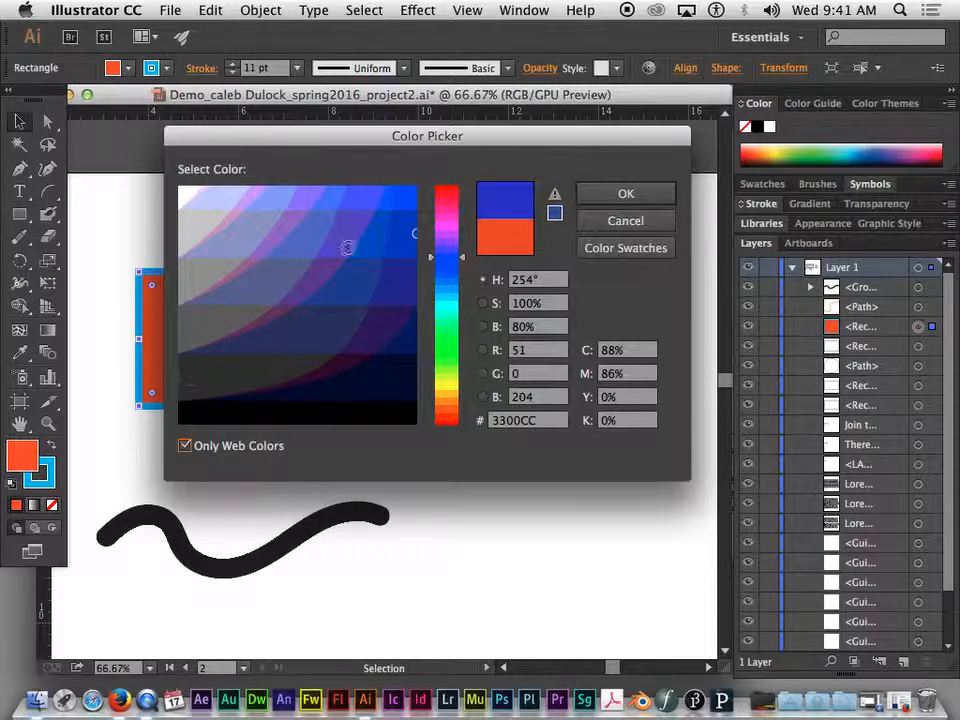
mouse_move(181, 192)
mouse_down()
mouse_move(312, 355)
mouse_move(412, 284)
mouse_move(410, 217)
mouse_move(252, 219)
mouse_move(261, 381)
mouse_move(272, 328)
mouse_move(394, 215)
mouse_move(403, 324)
mouse_move(362, 384)
mouse_move(315, 371)
mouse_move(333, 221)
mouse_move(324, 207)
mouse_up()
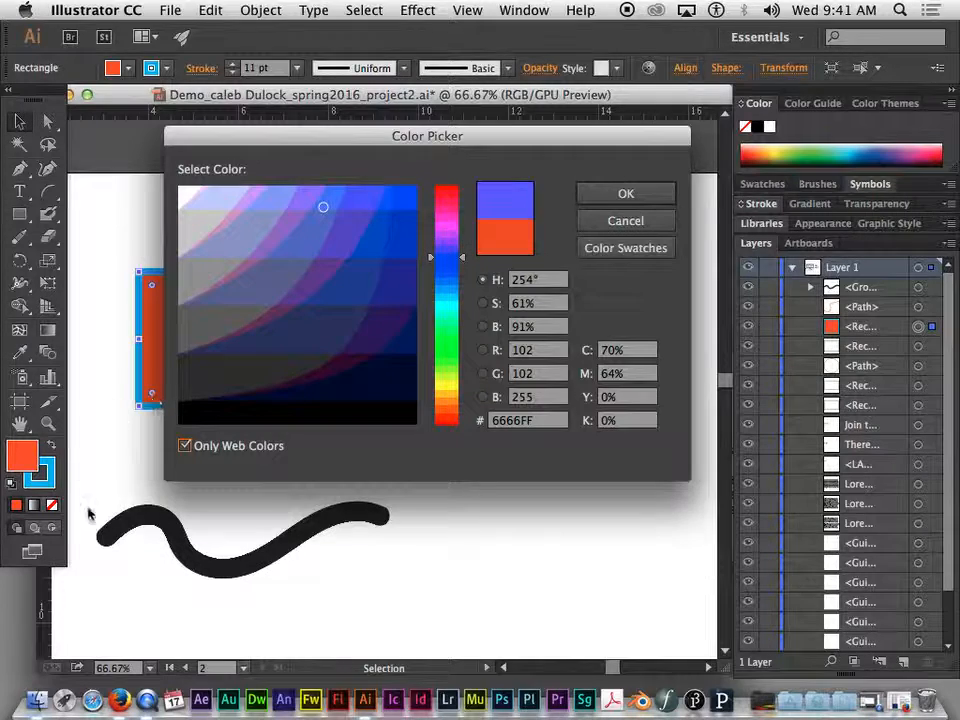
click(203, 449)
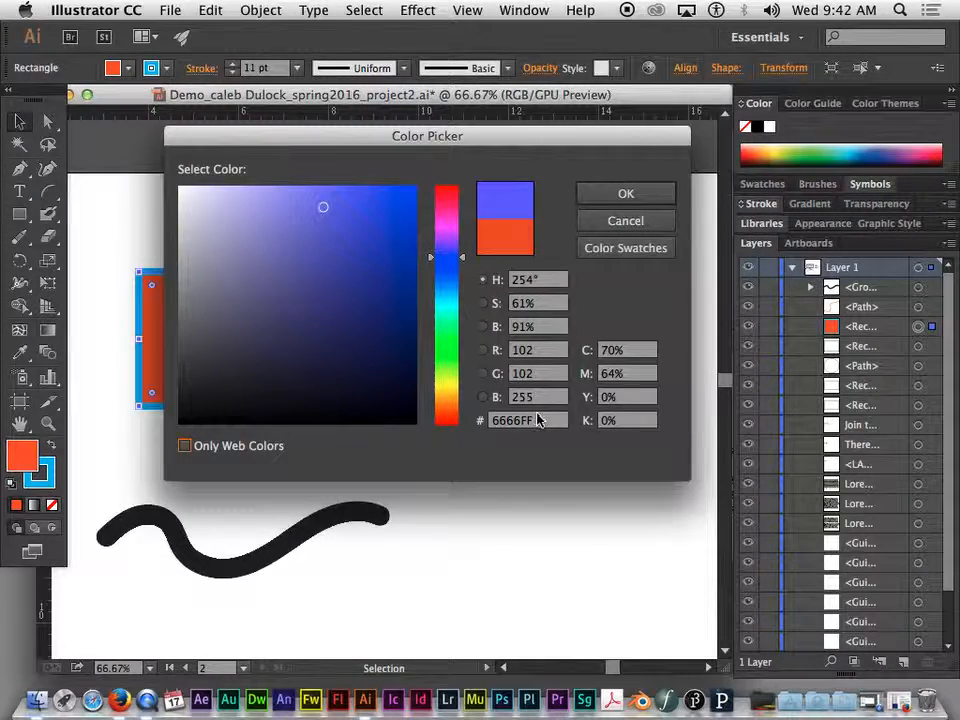
- Apply the 6666FF color to the rectangle's fill
drag(540, 424, 494, 422)
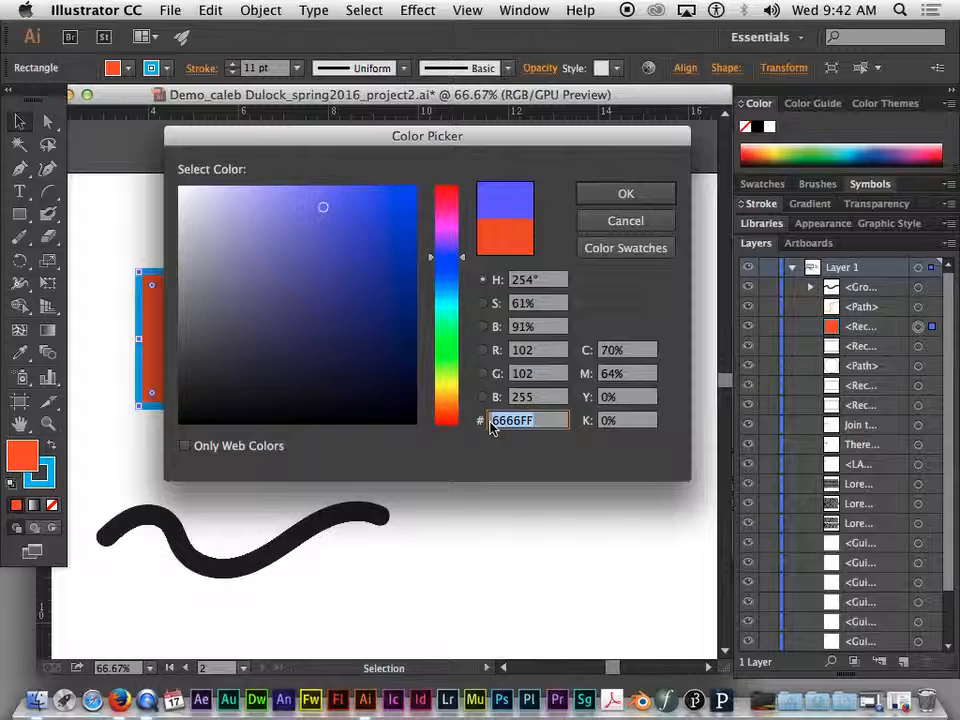
click(543, 421)
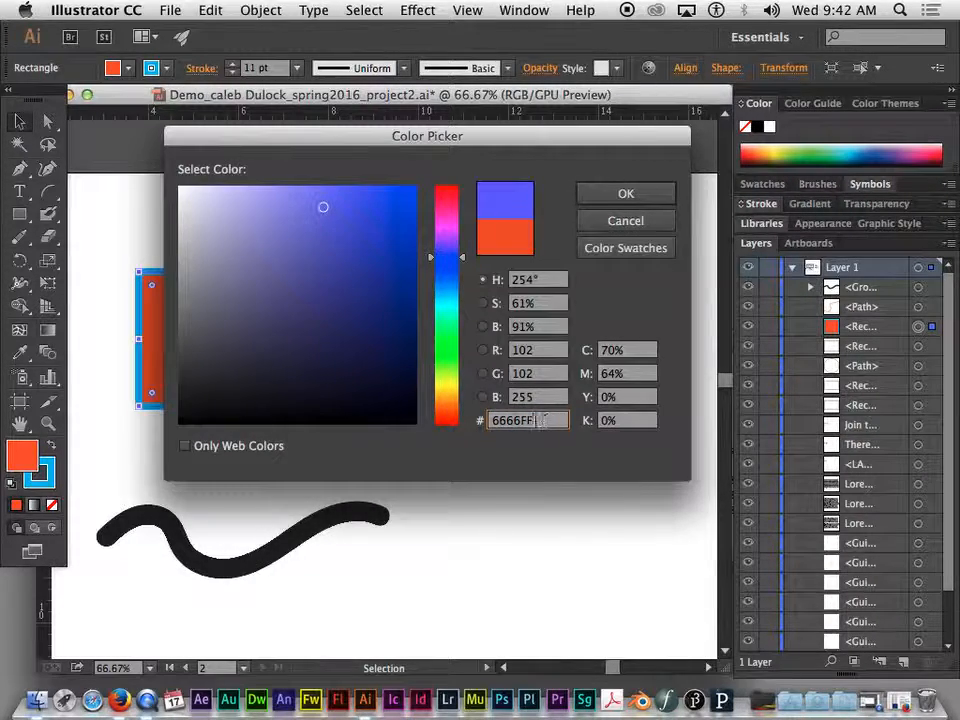
drag(543, 421, 476, 418)
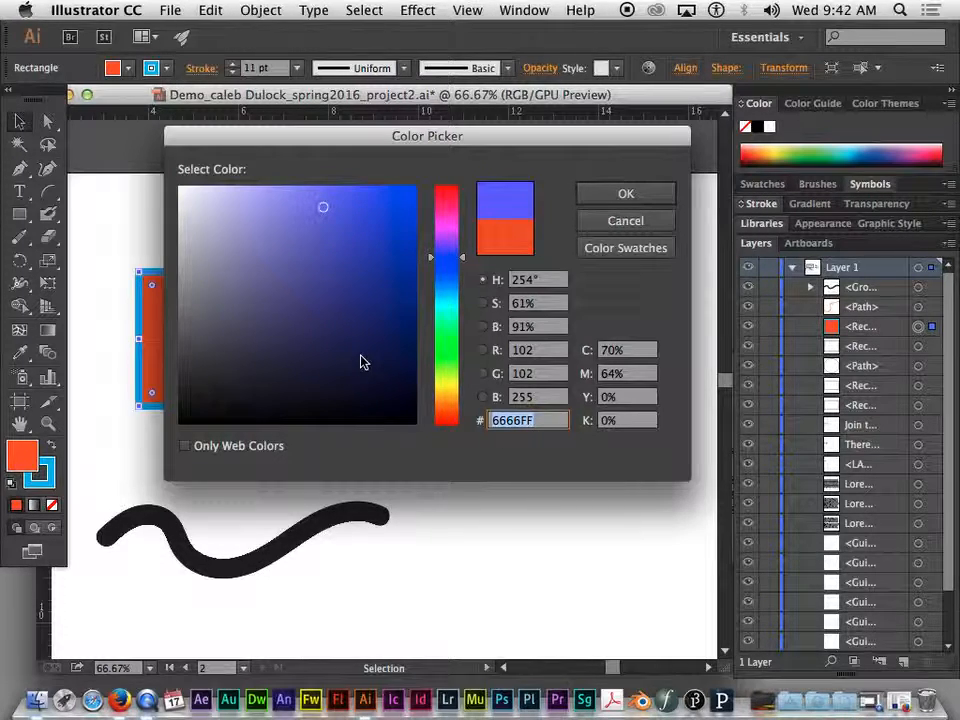
click(619, 194)
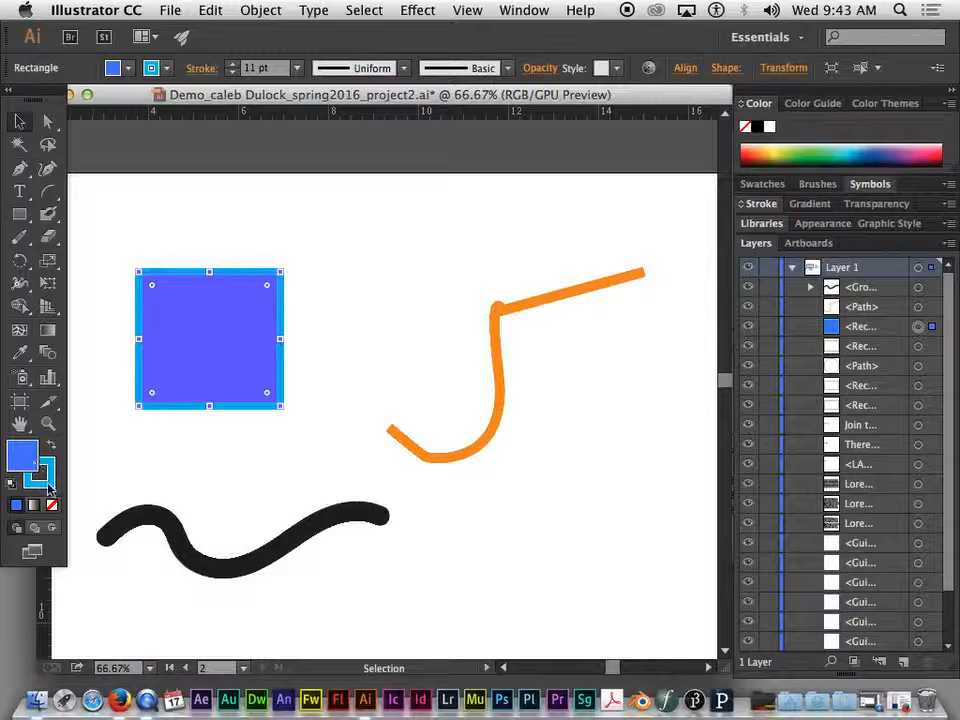
click(22, 455)
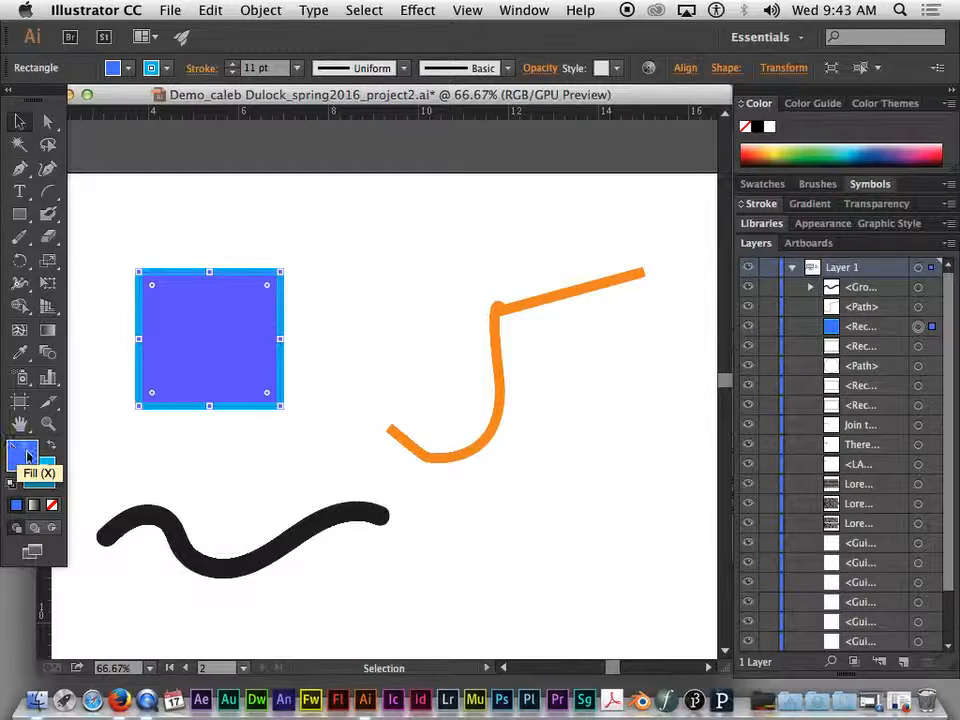
click(53, 489)
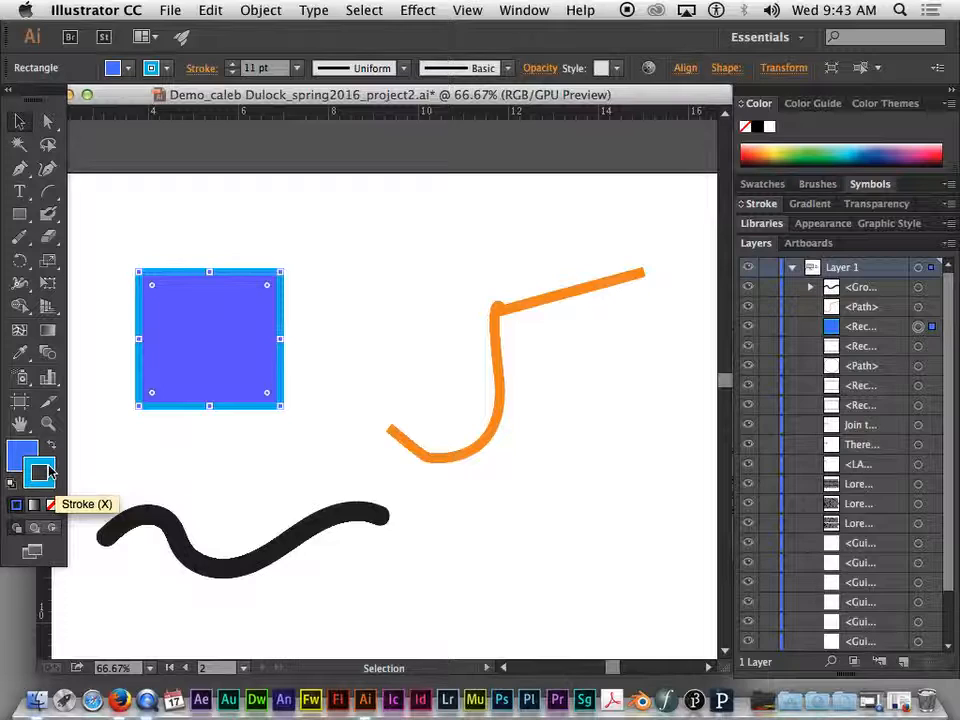
double_click(48, 472)
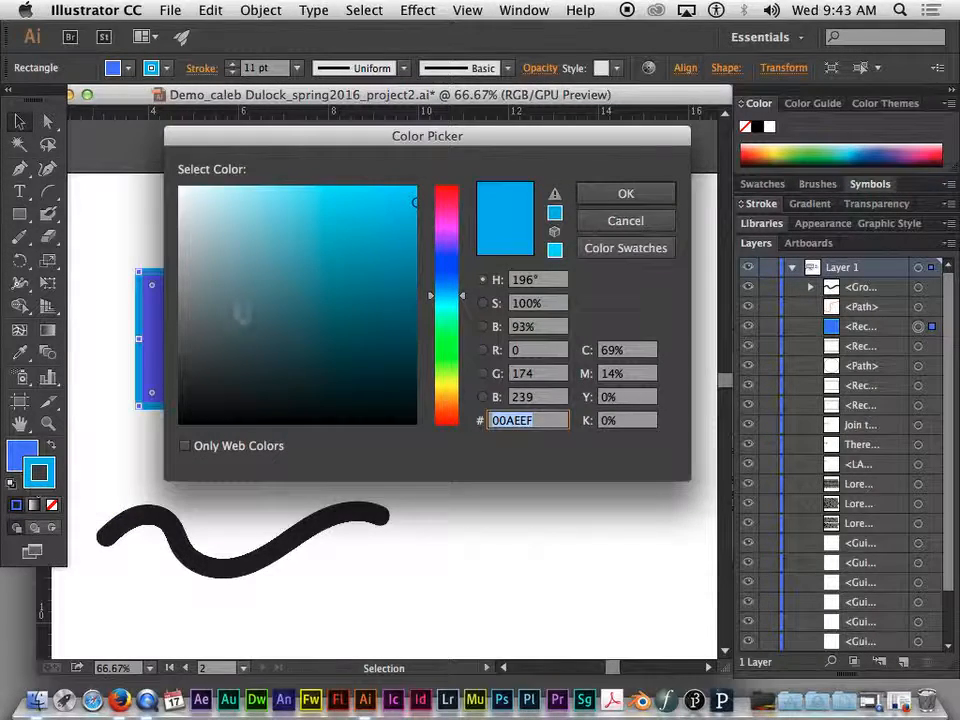
click(612, 222)
double_click(40, 472)
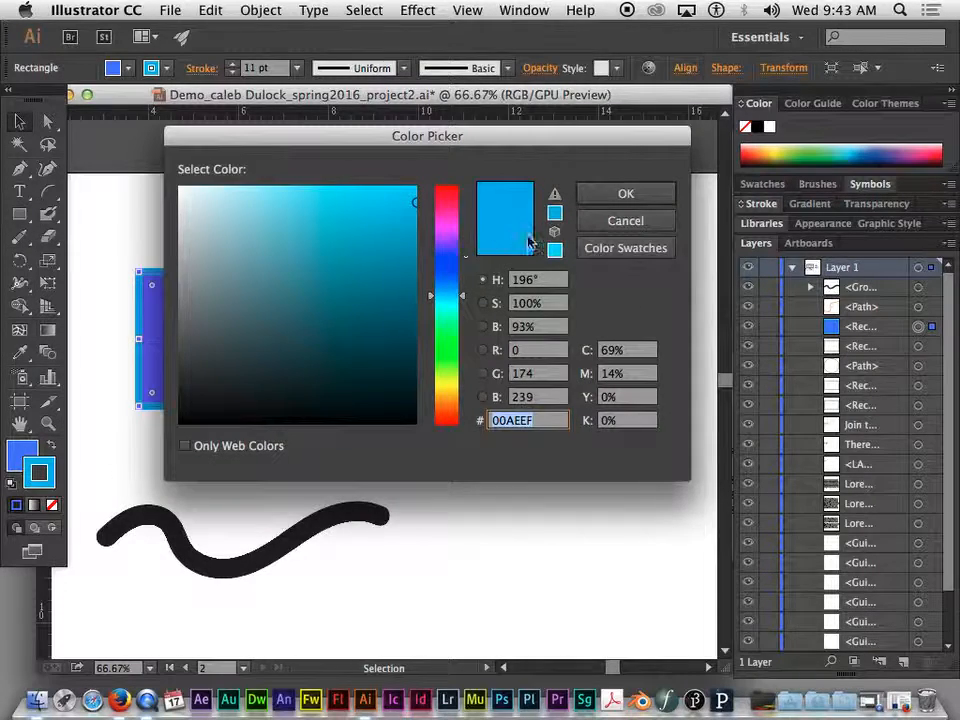
click(583, 224)
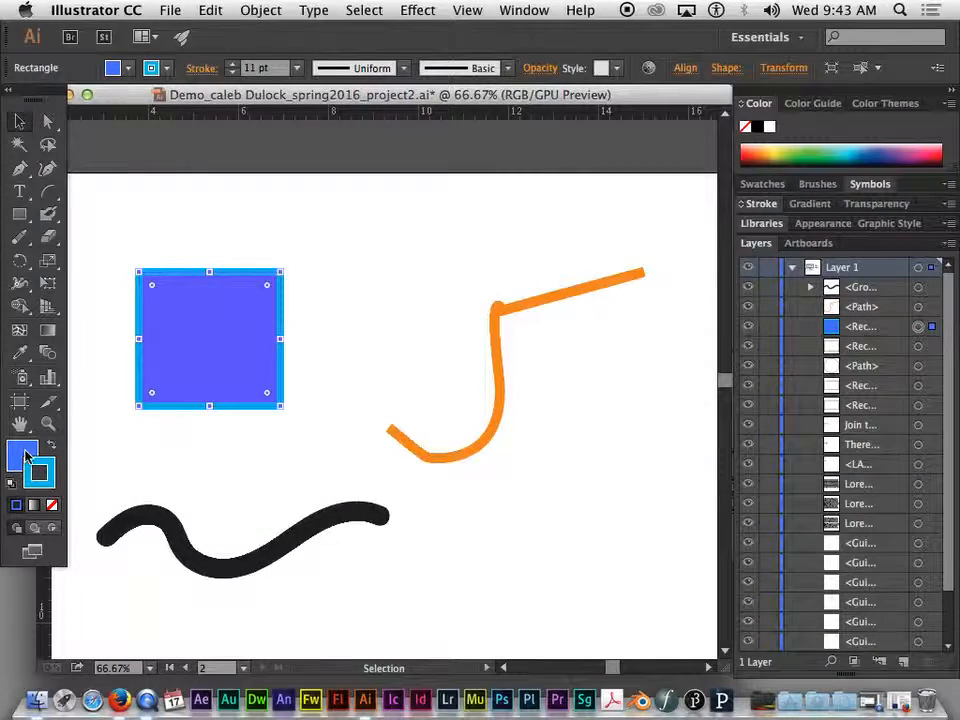
- Using the Color panel spectrum, set the rectangle's stroke to pale yellow and its fill to magenta
click(42, 482)
drag(799, 172, 806, 281)
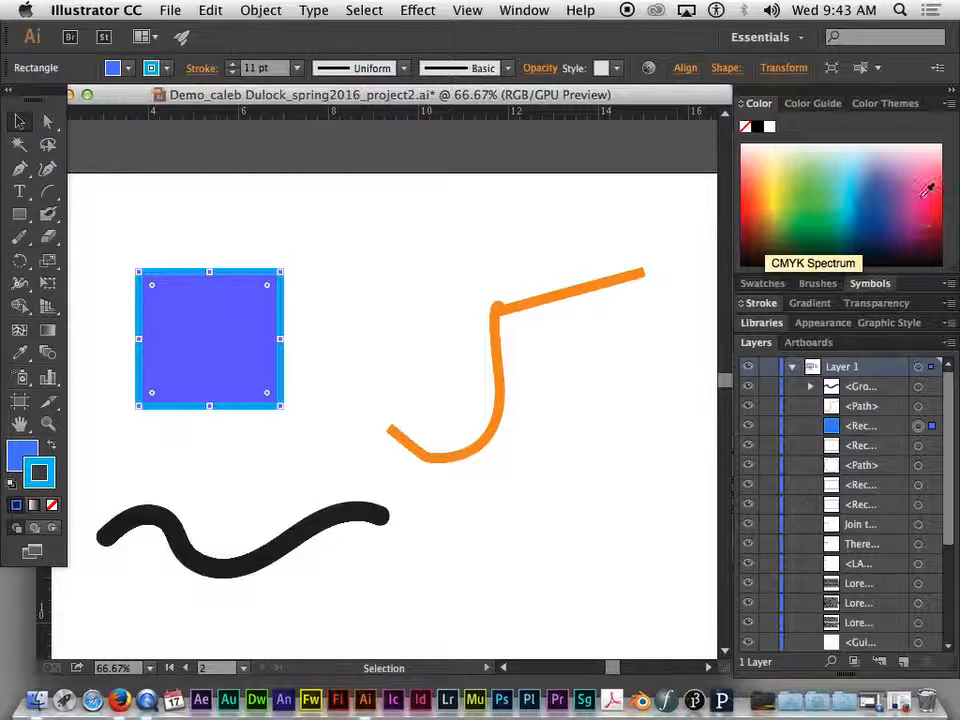
mouse_move(766, 176)
mouse_down()
mouse_move(812, 158)
mouse_move(864, 161)
mouse_move(896, 176)
mouse_move(806, 189)
mouse_up()
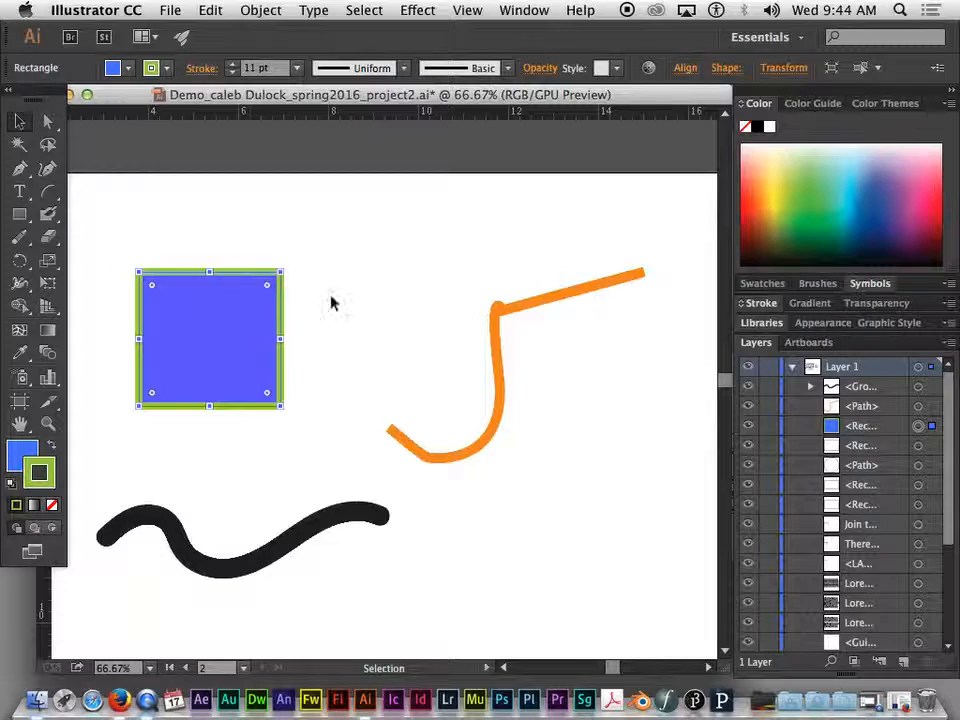
mouse_move(846, 178)
mouse_down()
mouse_move(909, 176)
mouse_move(914, 209)
mouse_move(883, 219)
mouse_move(806, 204)
mouse_move(782, 163)
mouse_move(761, 195)
mouse_up()
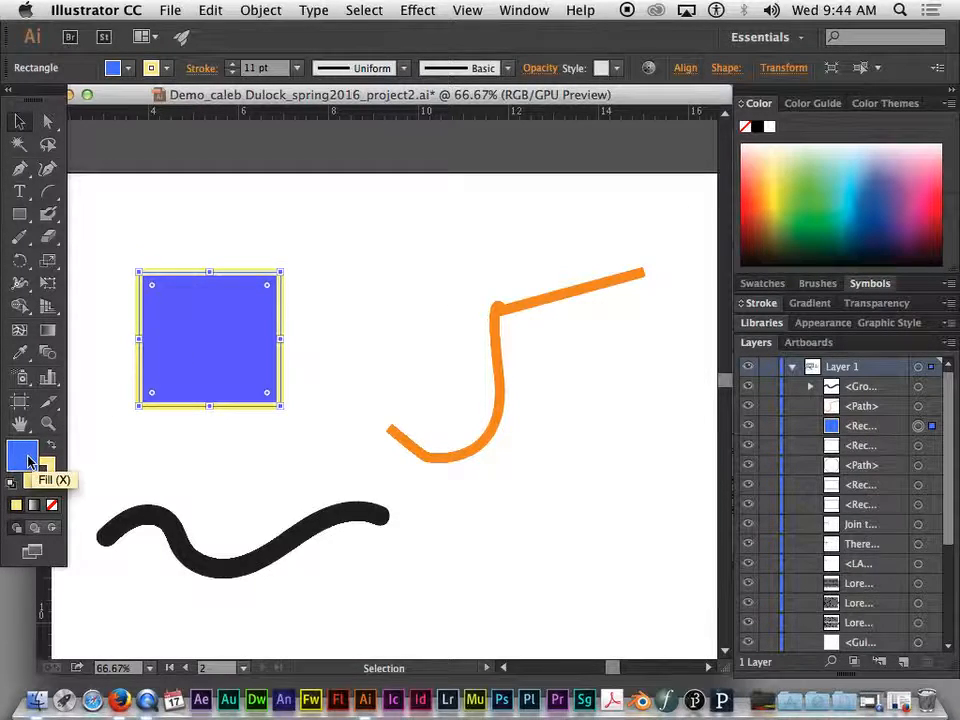
drag(849, 158, 919, 222)
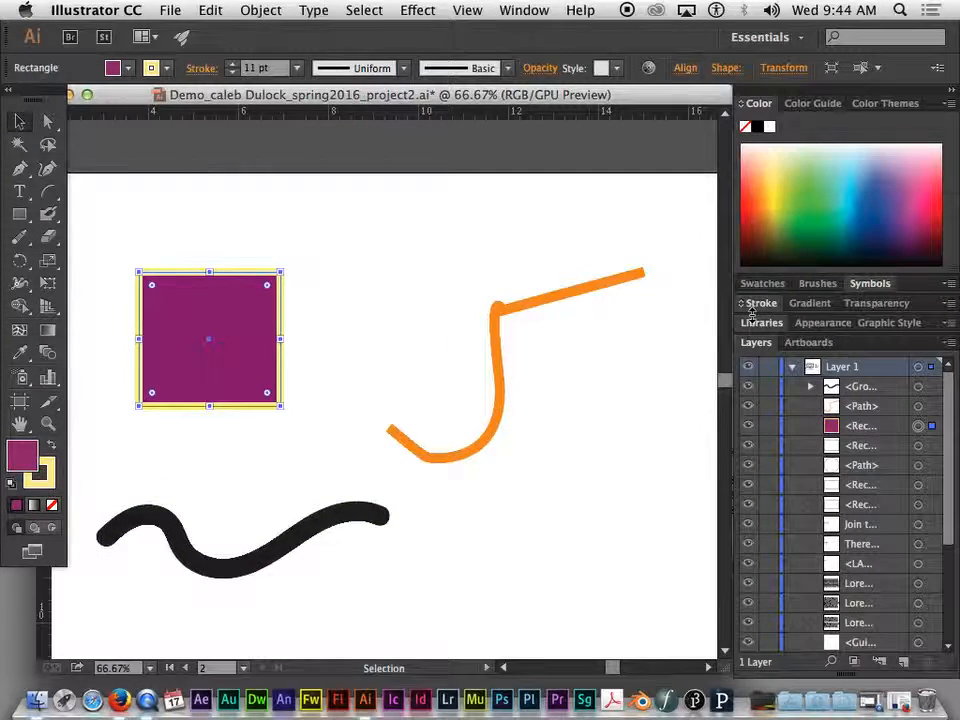
- Sample colors from the Color panel spectrum, ending with a blue fill on the rectangle
click(801, 171)
click(840, 169)
click(853, 192)
click(865, 184)
click(876, 191)
click(767, 202)
click(772, 230)
click(814, 171)
click(868, 200)
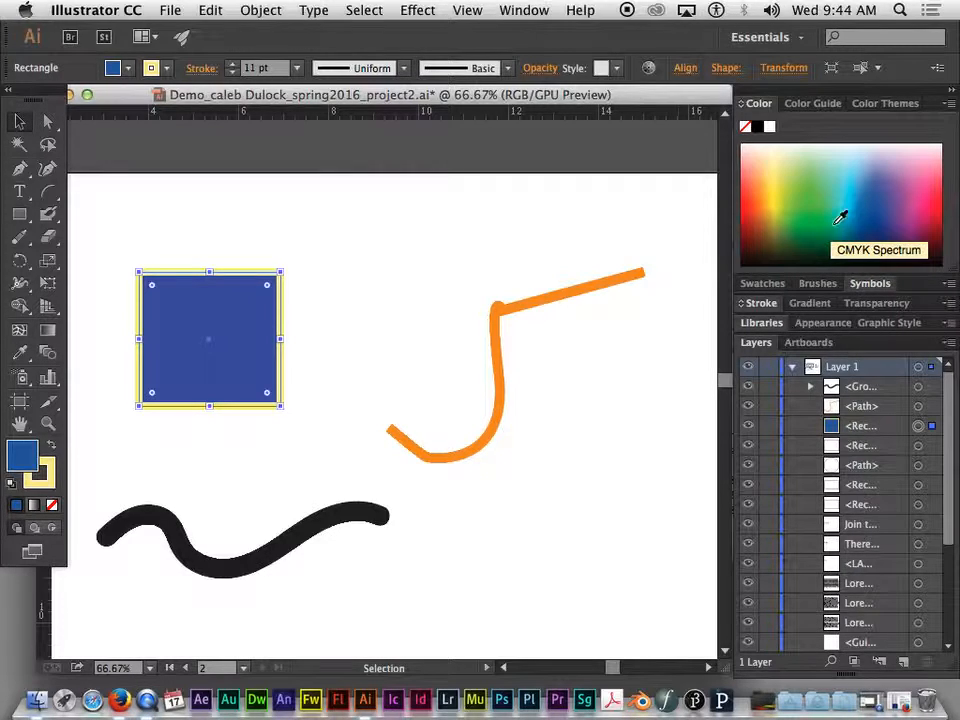
- Open the Color Guide and browse its list of harmony rules
click(818, 106)
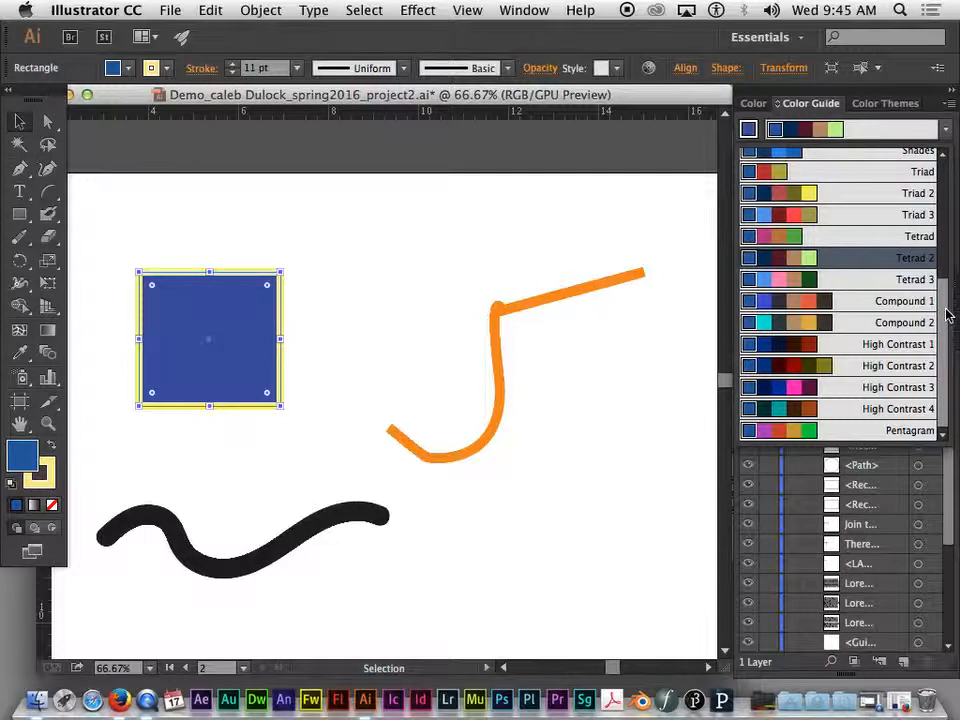
drag(944, 326, 950, 189)
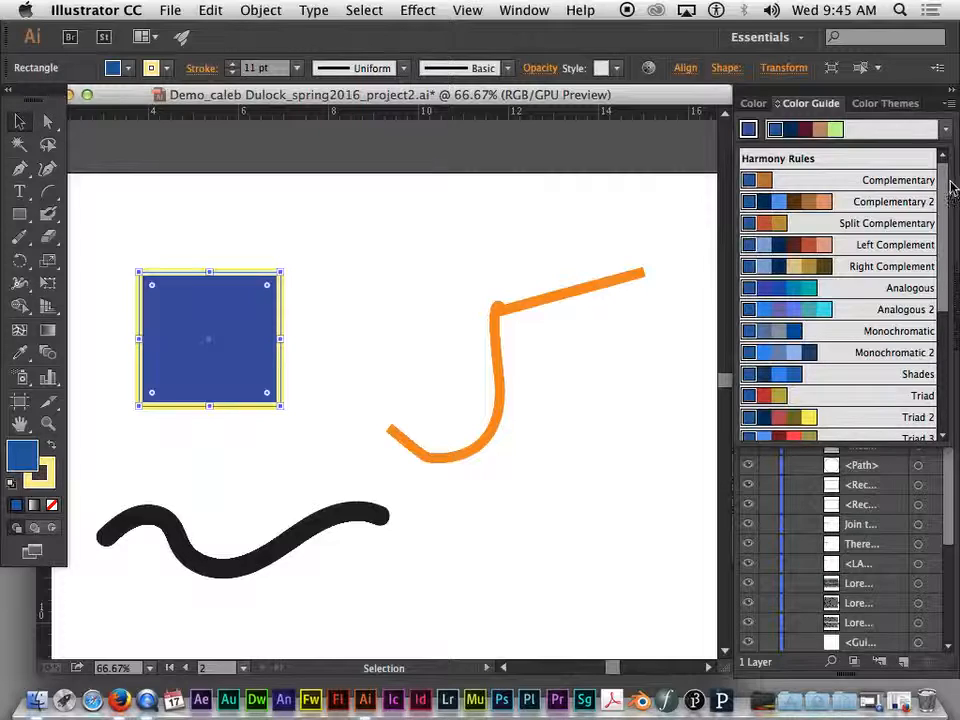
drag(952, 188, 943, 313)
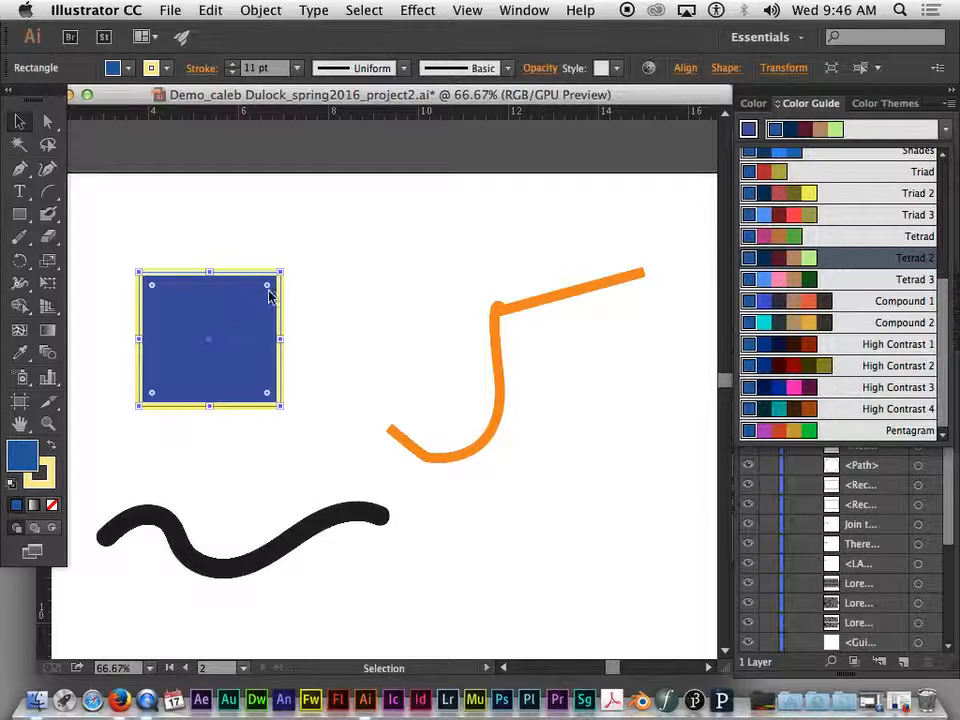
click(836, 132)
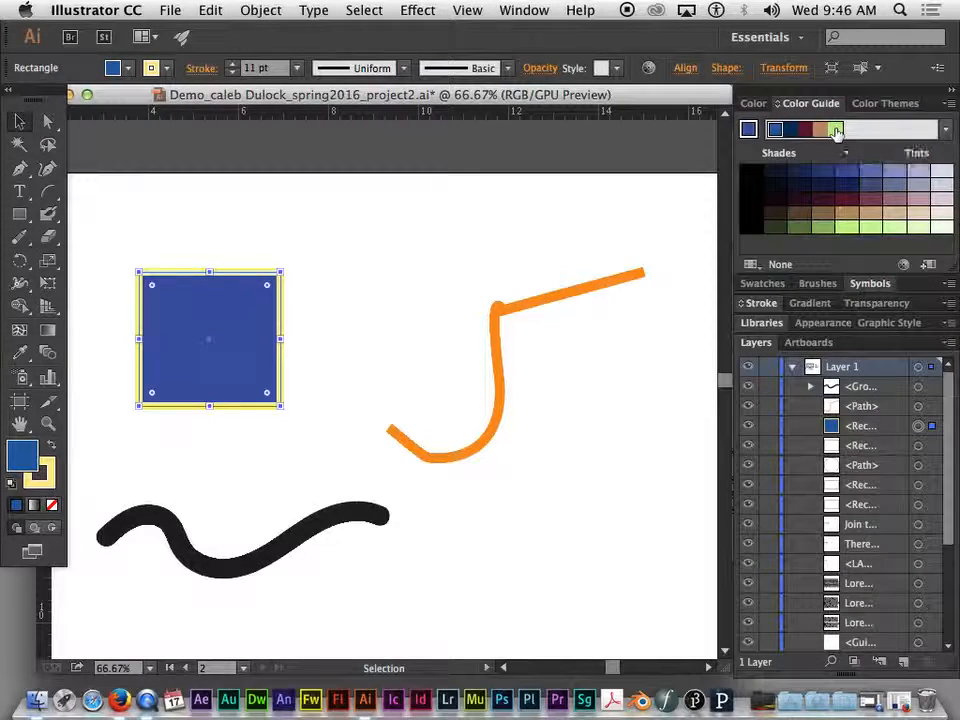
- Try each Tetrad 2 harmony color on the rectangle's fill, finishing with the base blue
click(834, 131)
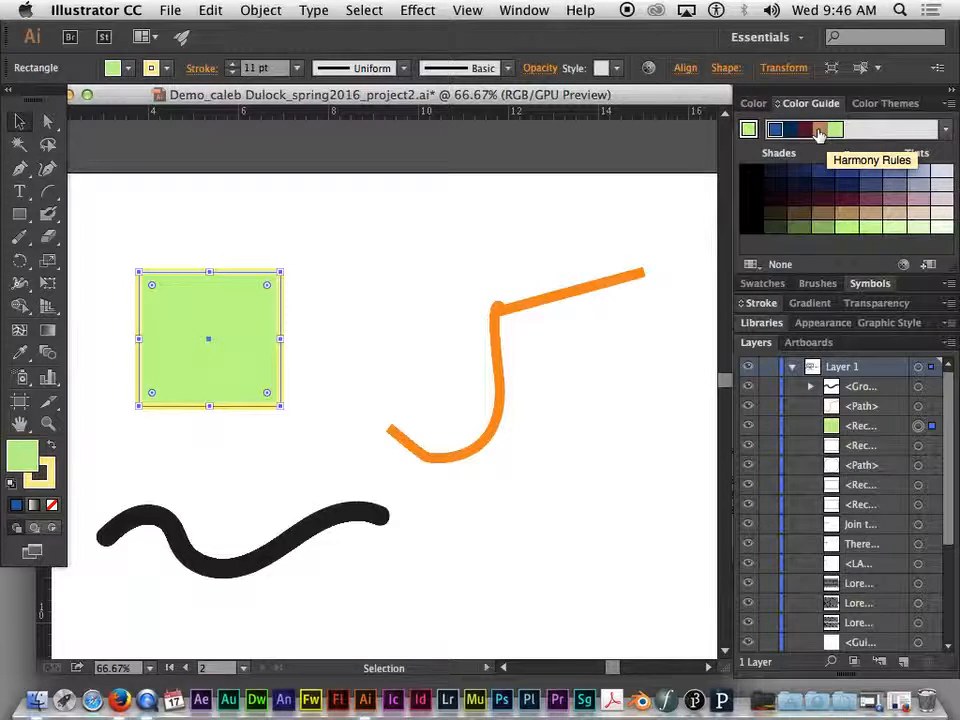
click(819, 132)
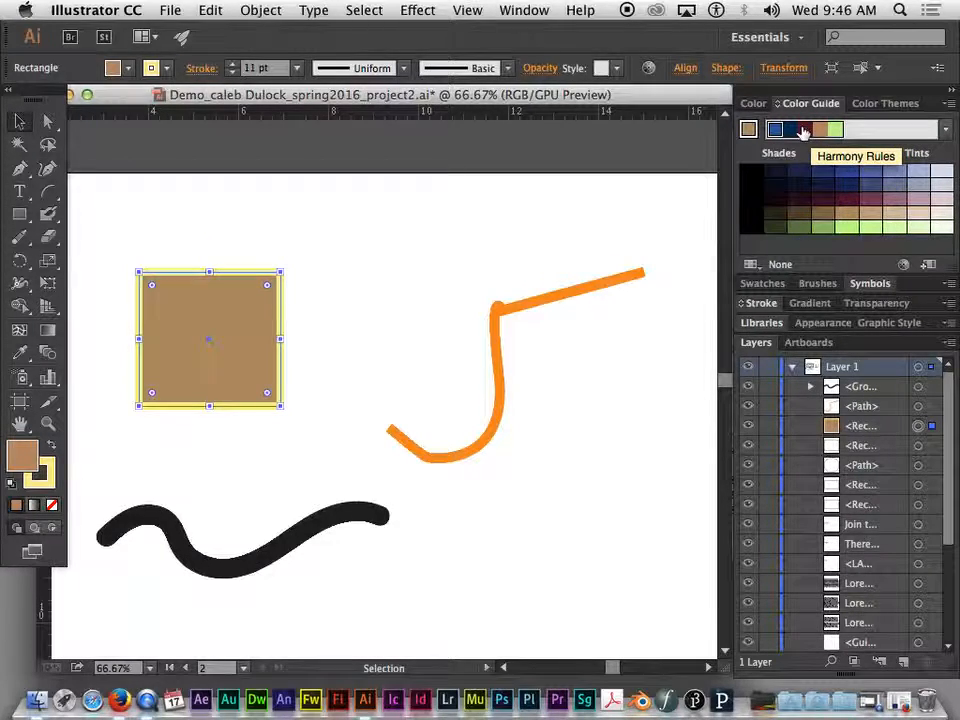
click(803, 131)
click(791, 131)
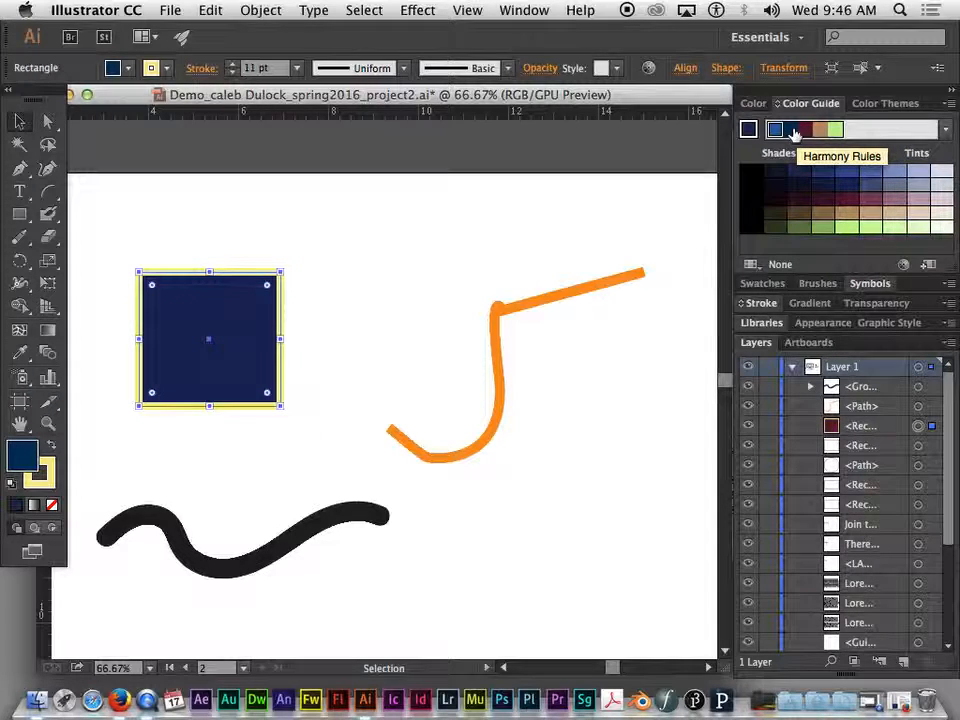
click(776, 131)
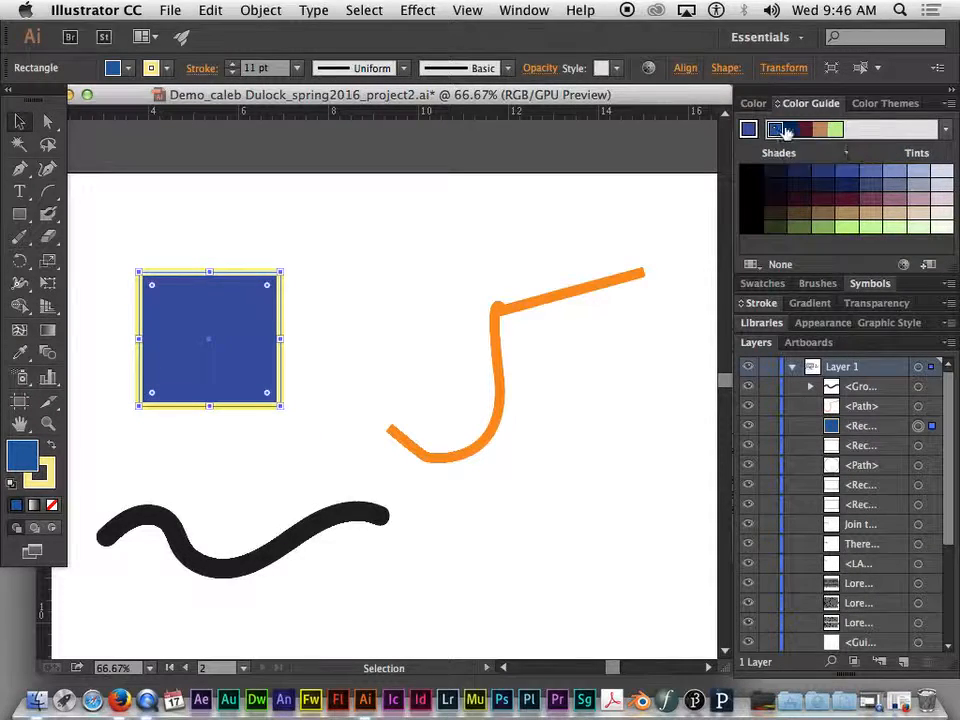
- Switch the Color Guide harmony rule to Triad 3 and preview its colors on the rectangle's fill
click(945, 131)
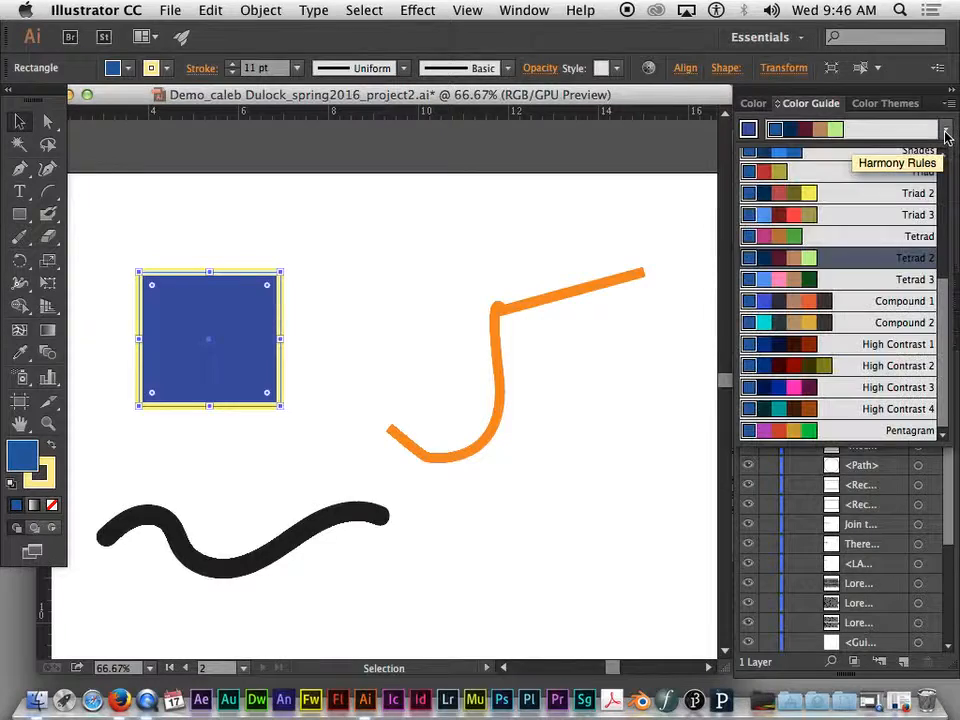
click(785, 214)
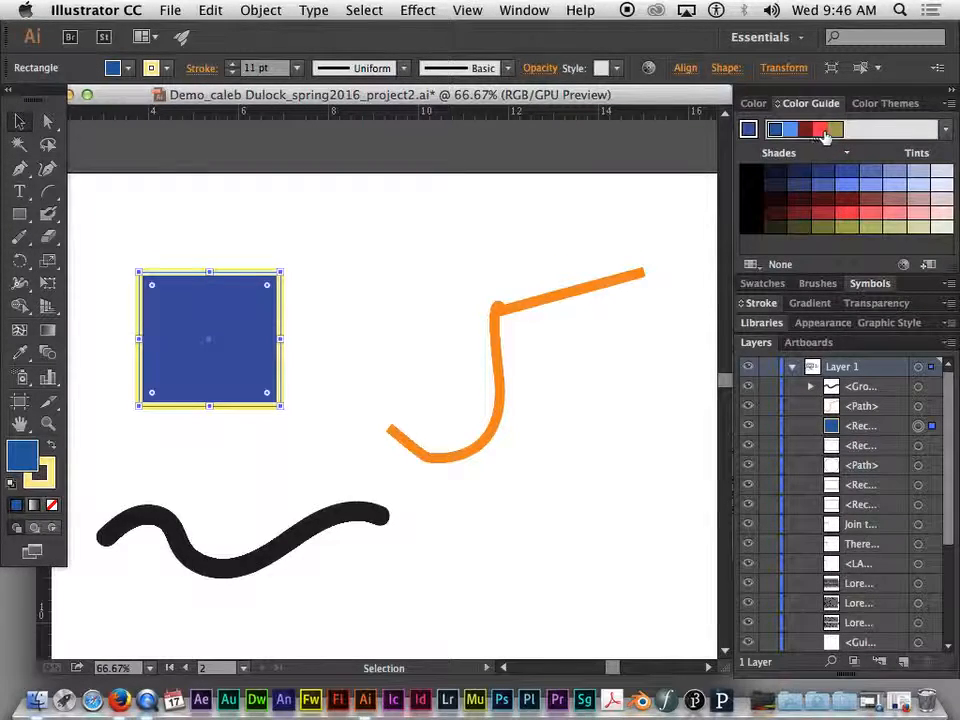
click(822, 131)
click(835, 131)
click(780, 131)
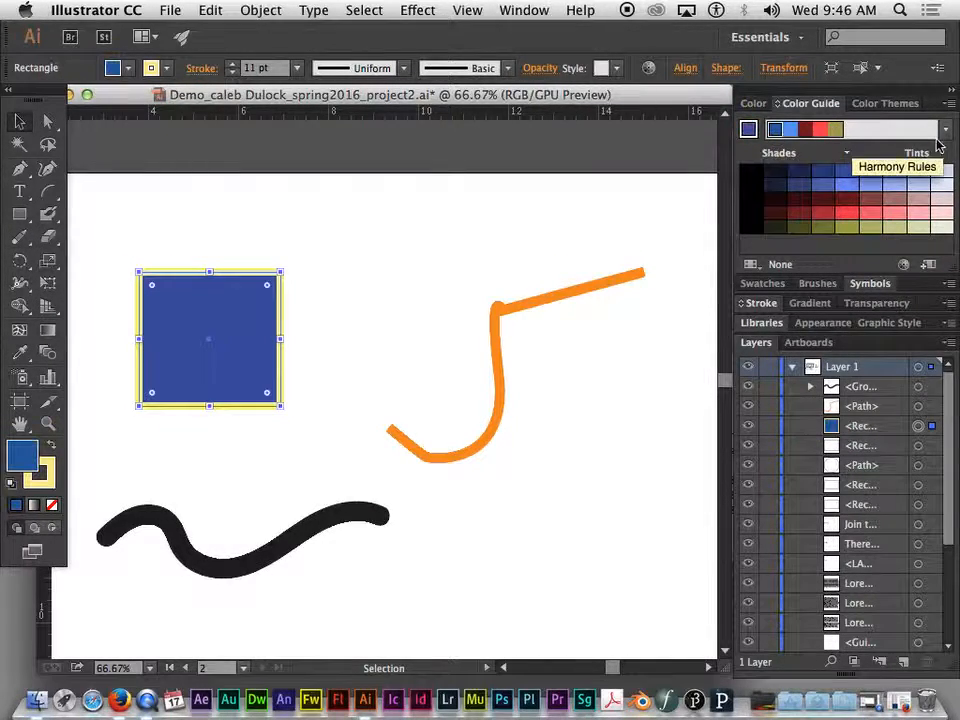
click(945, 131)
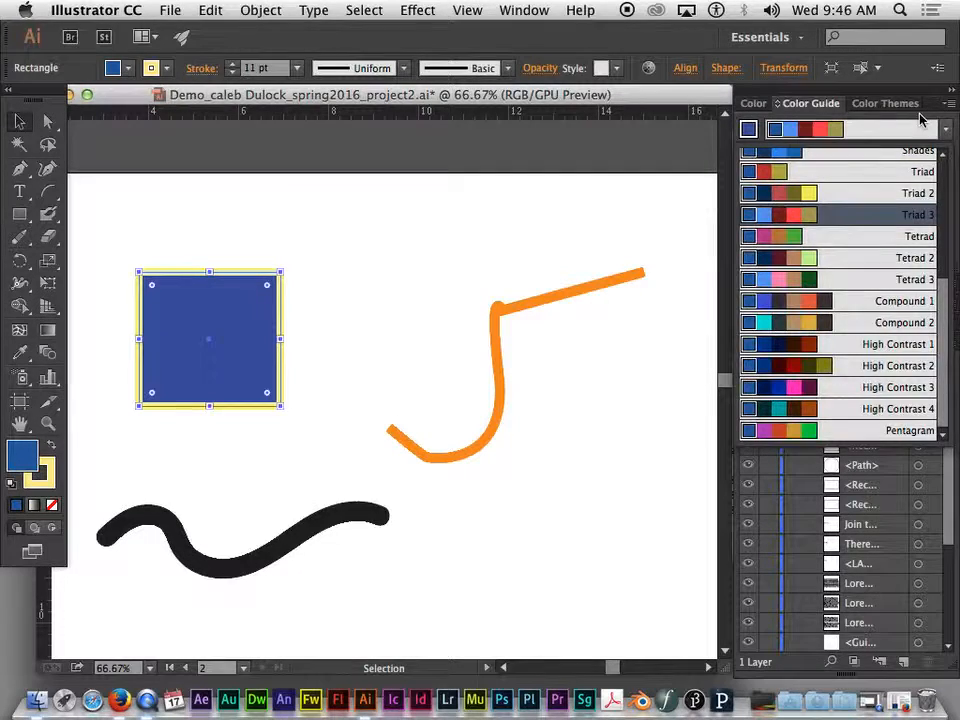
click(920, 118)
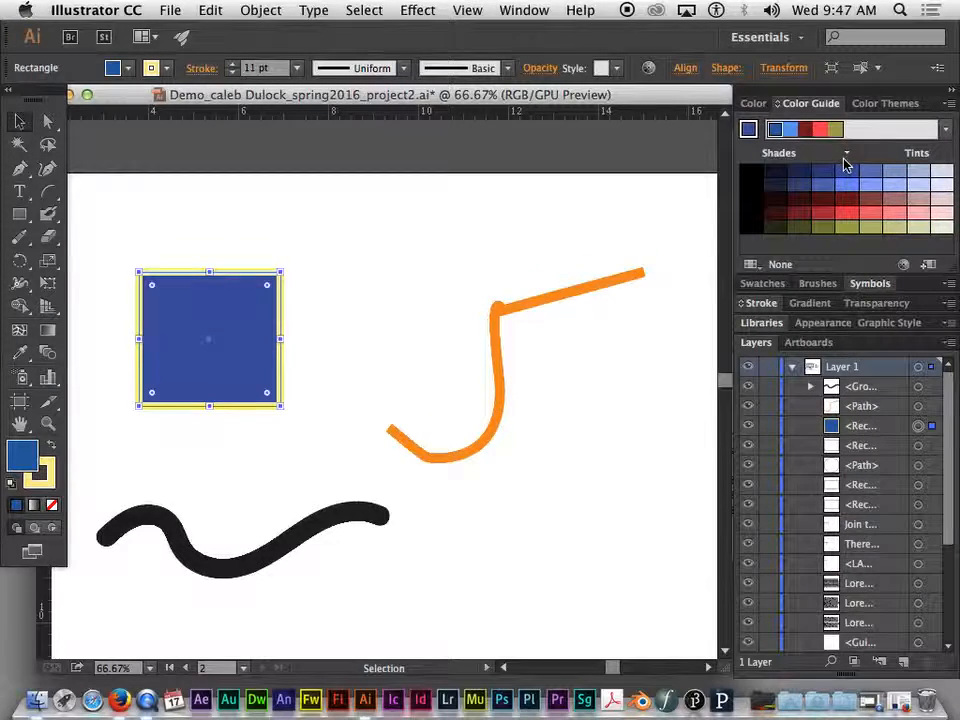
- Open and enlarge the Swatches panel, then load the Art History Russian Poster Art swatch library
click(764, 284)
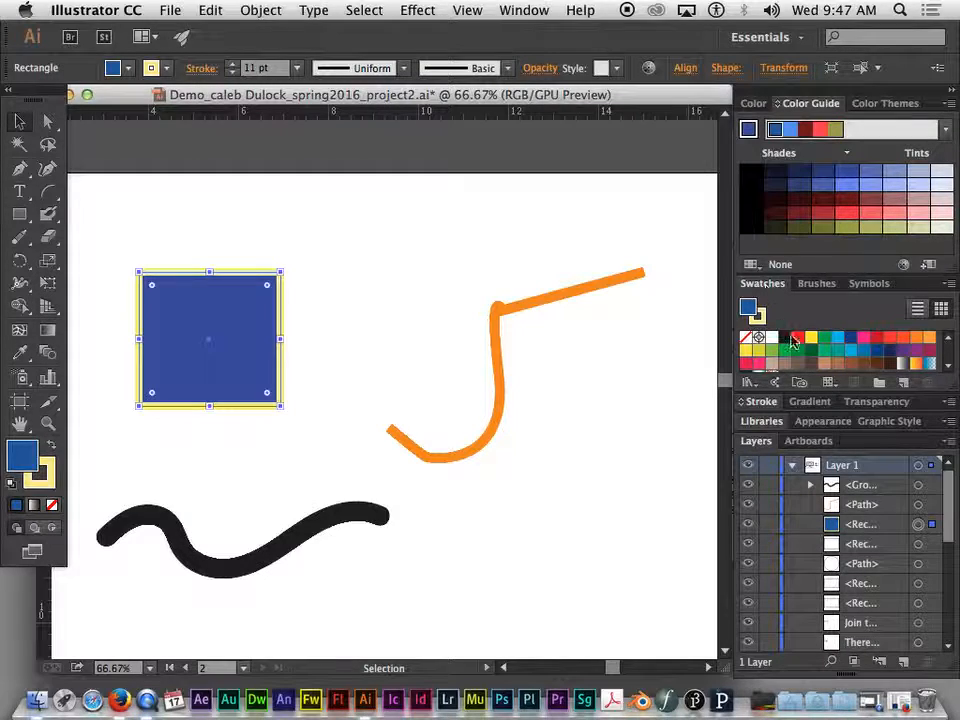
drag(883, 393, 879, 444)
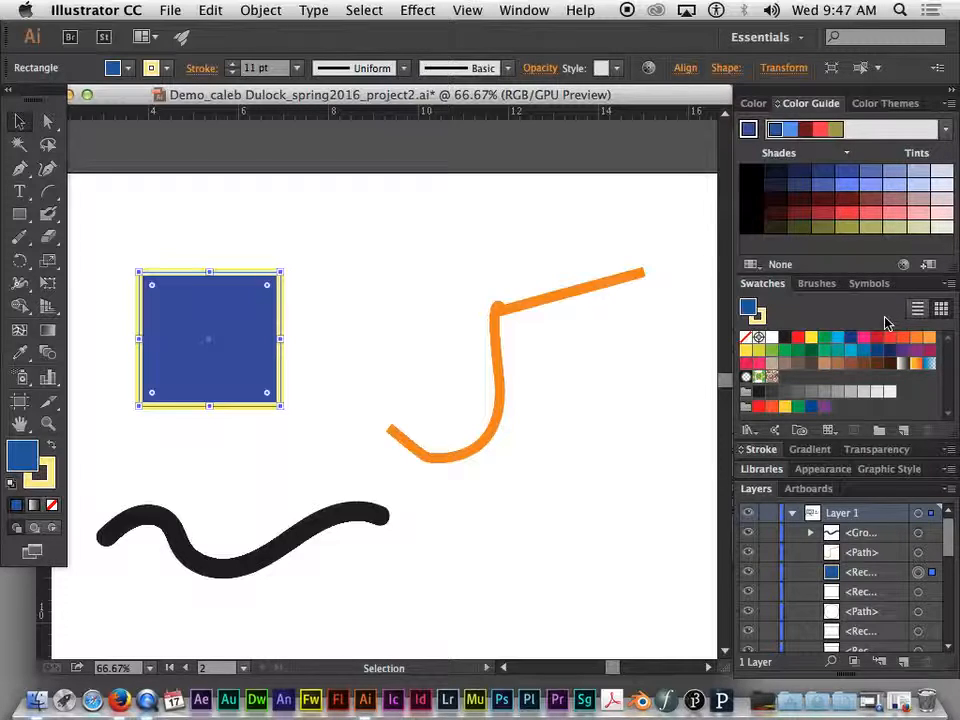
click(755, 436)
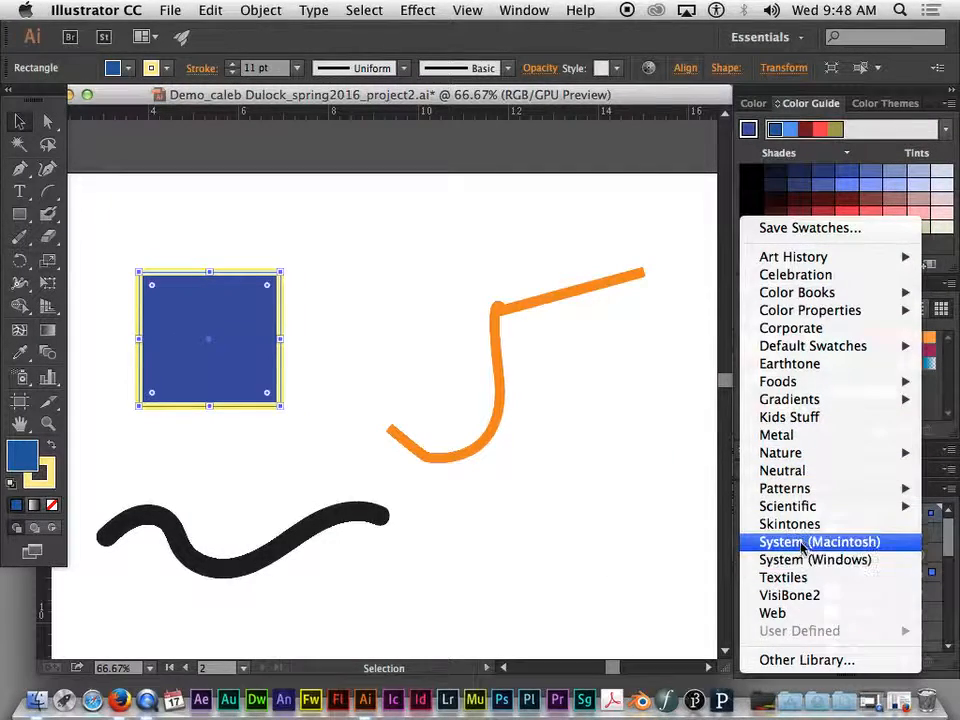
mouse_move(821, 263)
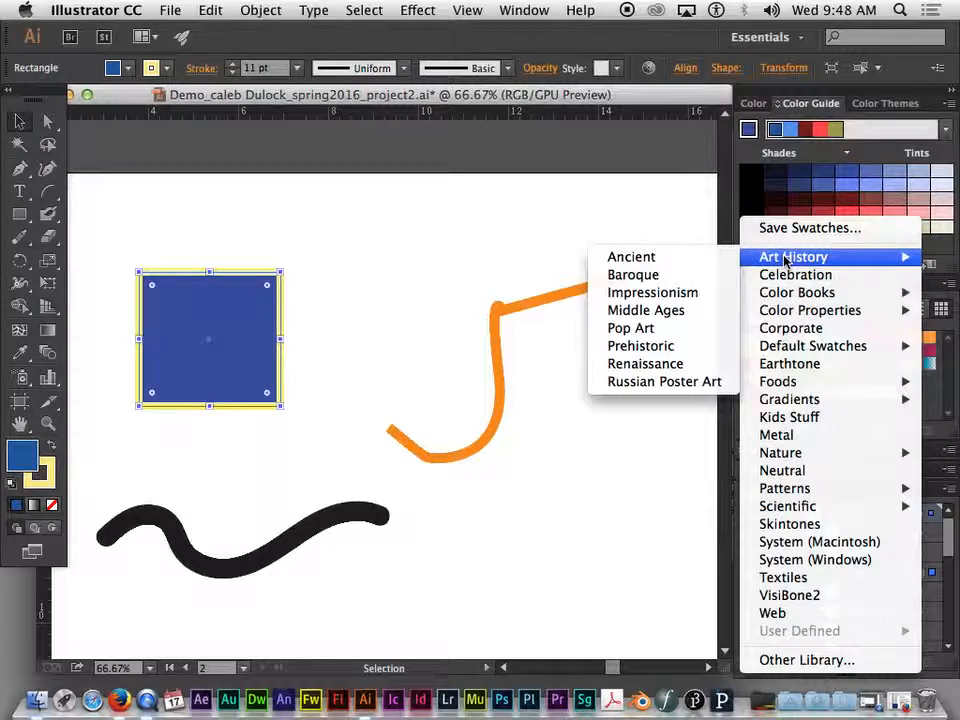
click(660, 382)
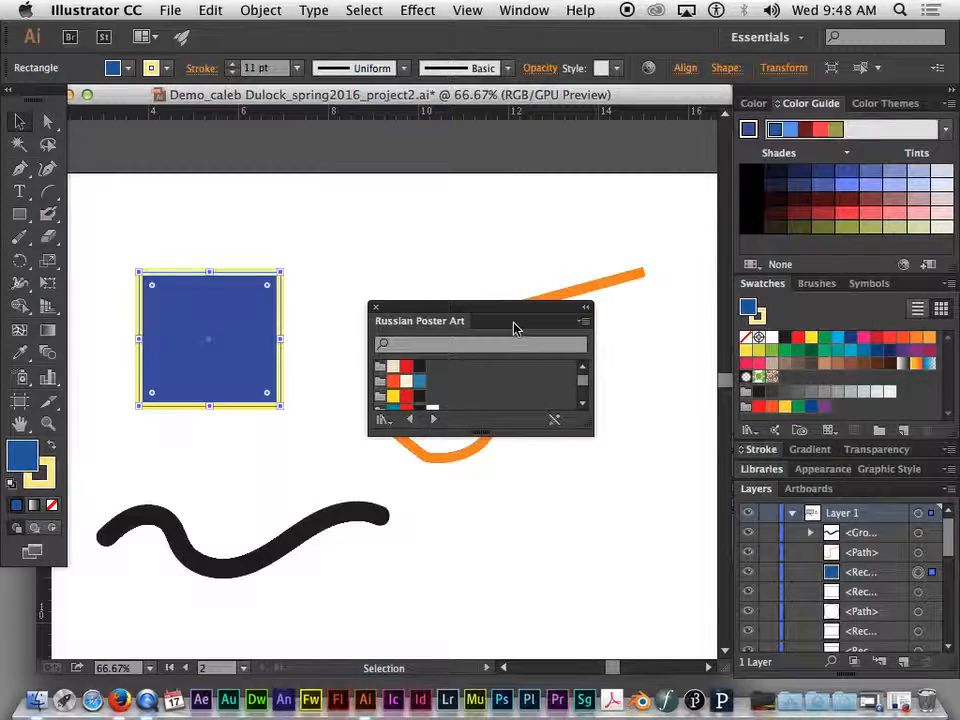
- Move and enlarge the Russian Poster Art library panel to show all its color groups
drag(520, 307, 579, 214)
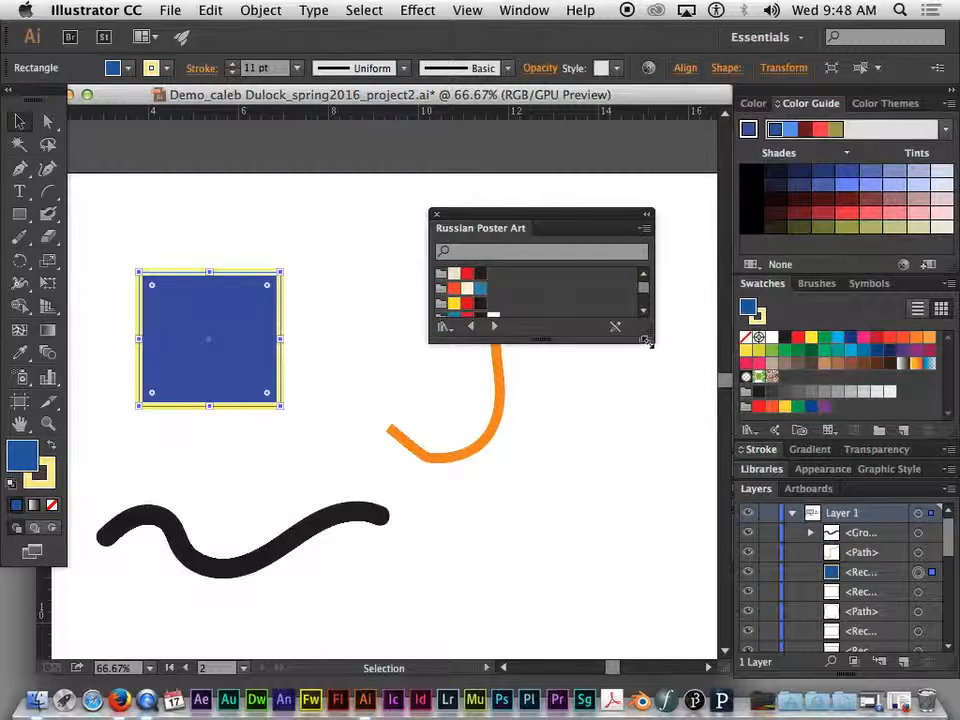
drag(650, 340, 651, 467)
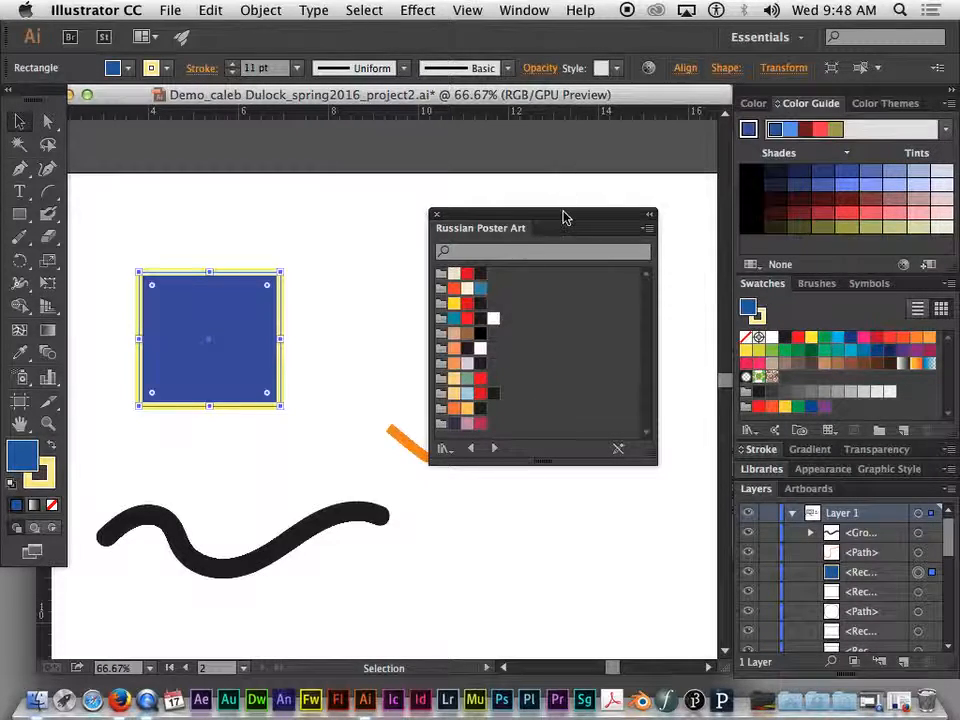
drag(566, 214, 597, 215)
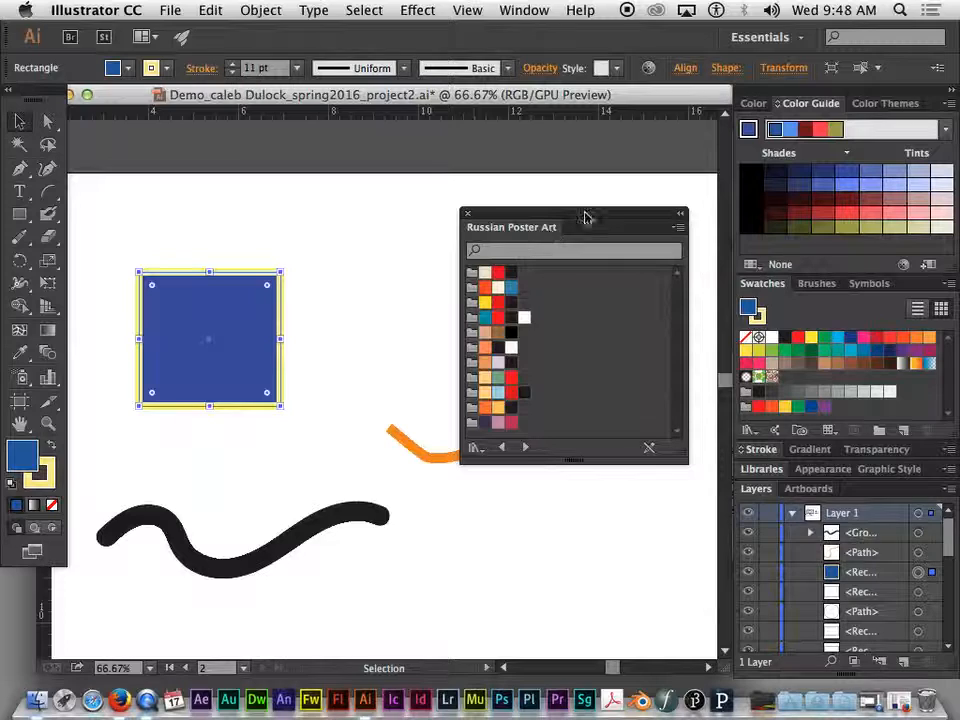
drag(603, 218, 585, 200)
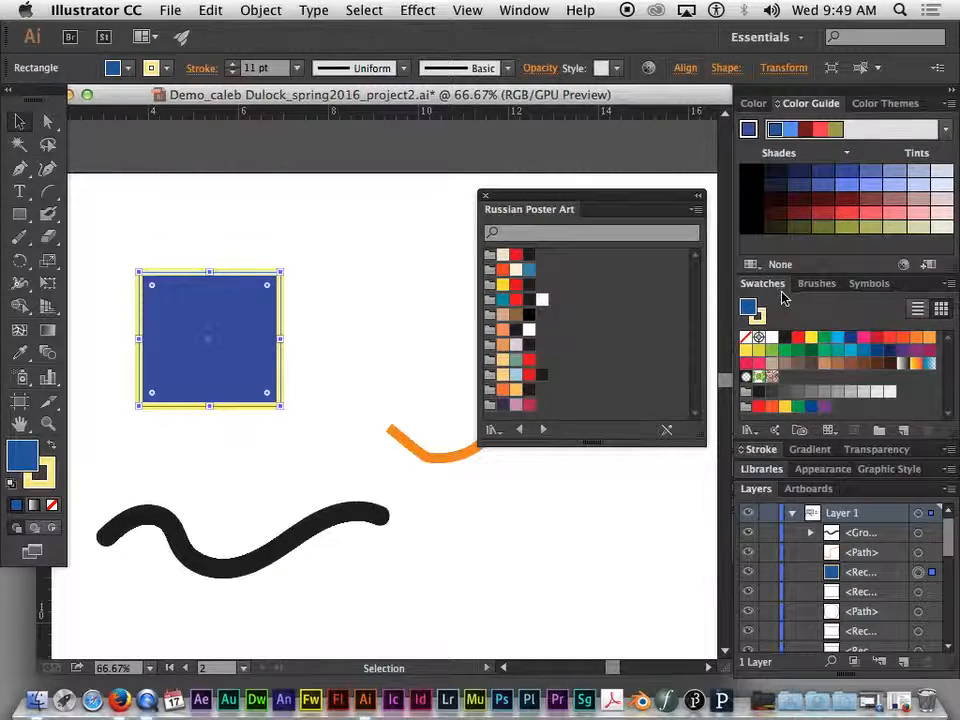
- Browse the swatch library categories such as Color Books and Default Swatches, then close the Russian Poster Art panel
click(749, 432)
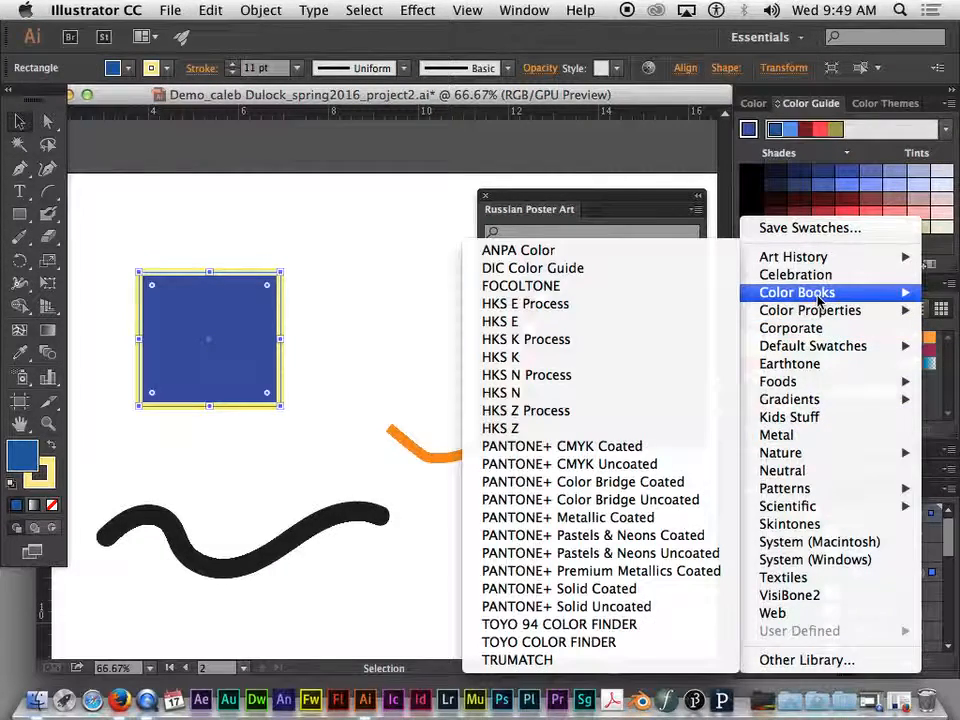
mouse_move(815, 514)
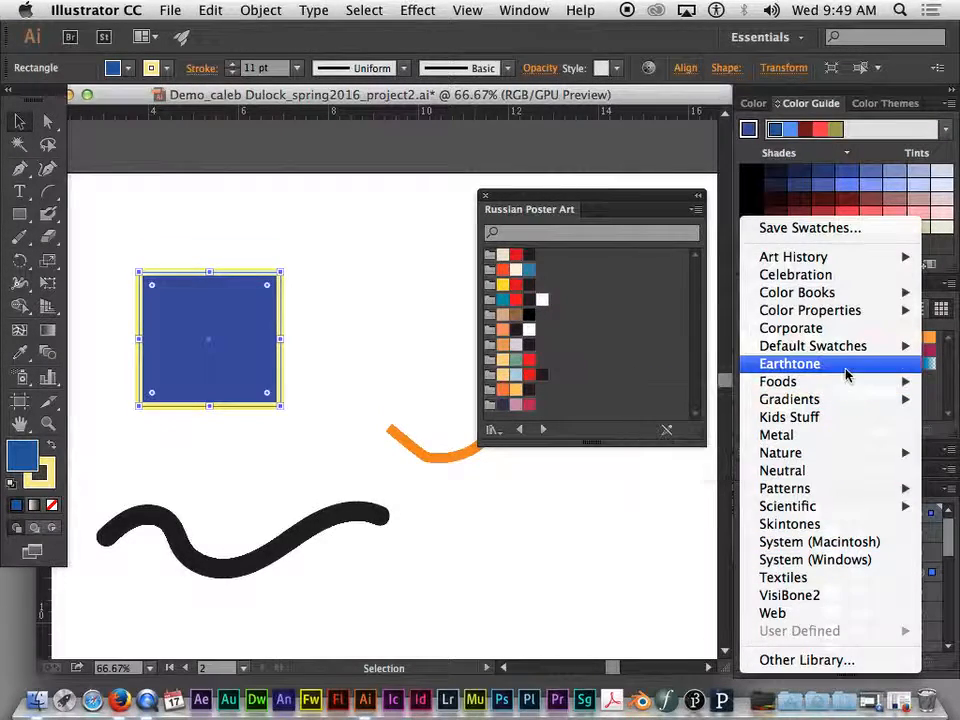
mouse_move(848, 350)
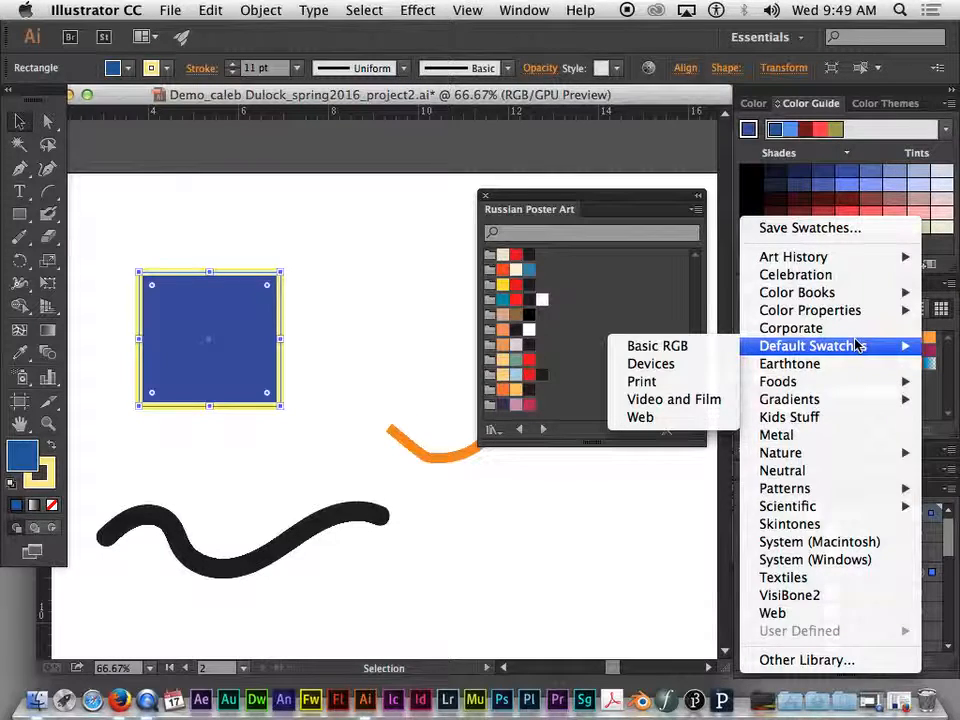
mouse_move(782, 293)
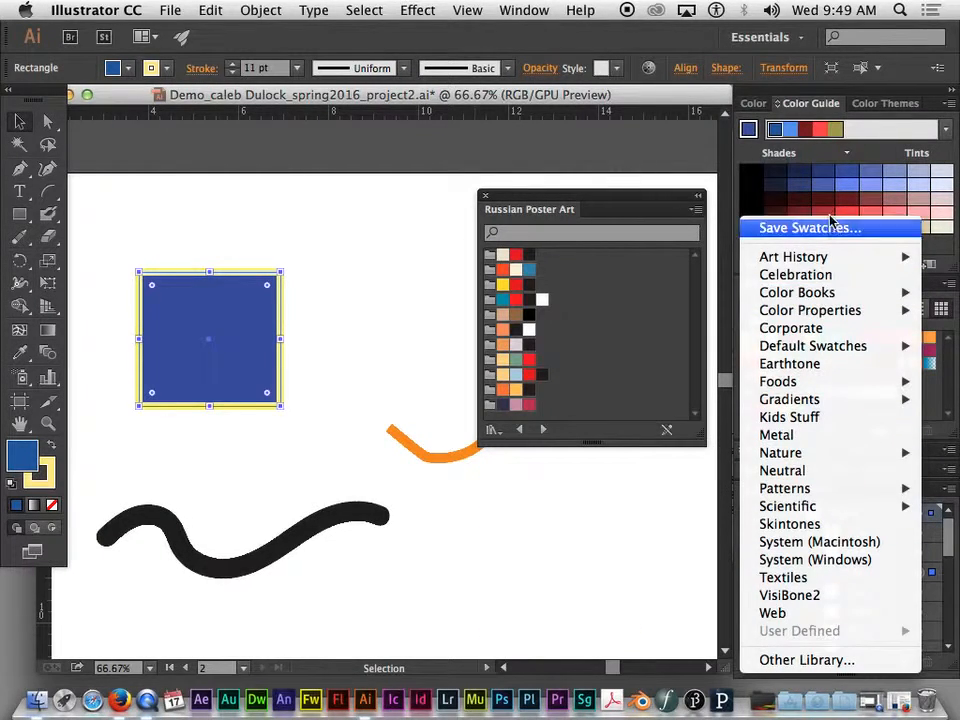
click(716, 176)
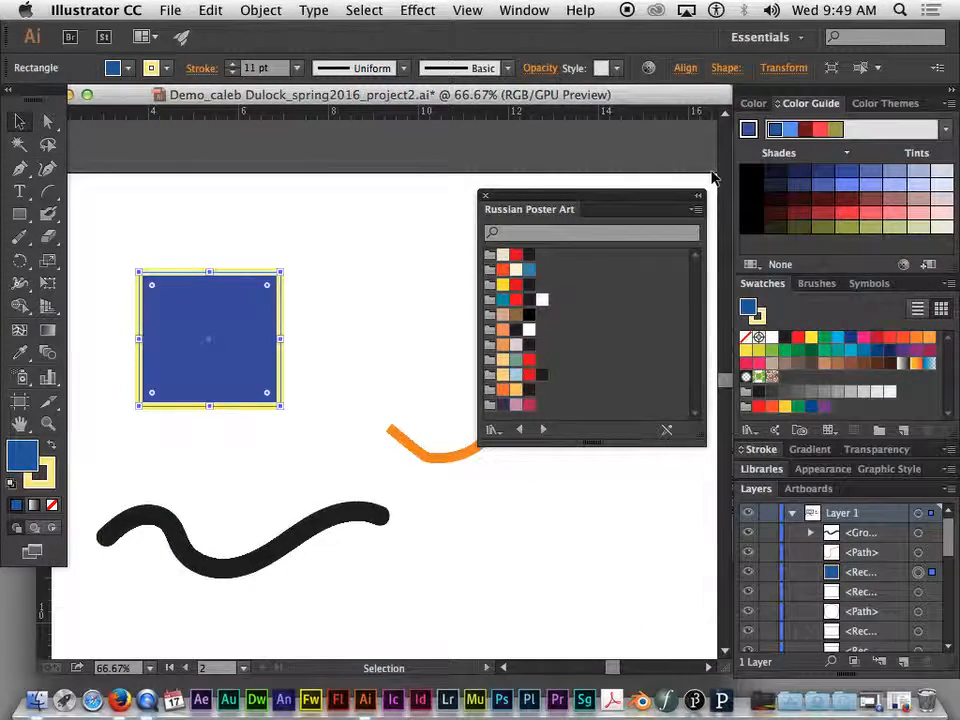
click(485, 196)
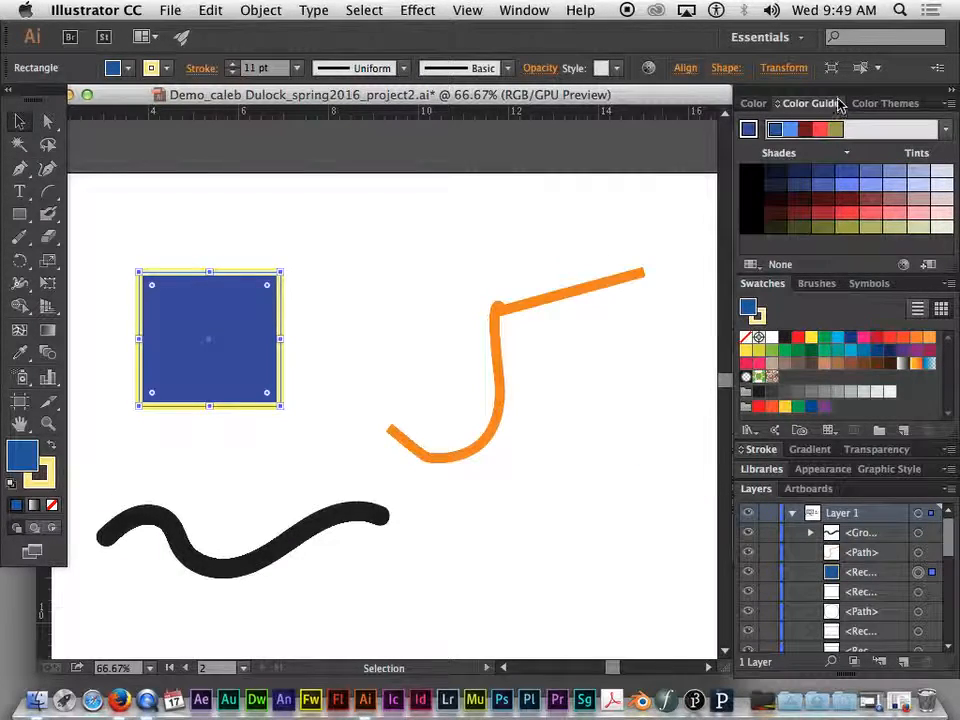
- Deselect everything and move the rectangle to the right, closer to the orange path
click(272, 242)
click(272, 247)
click(281, 313)
click(383, 272)
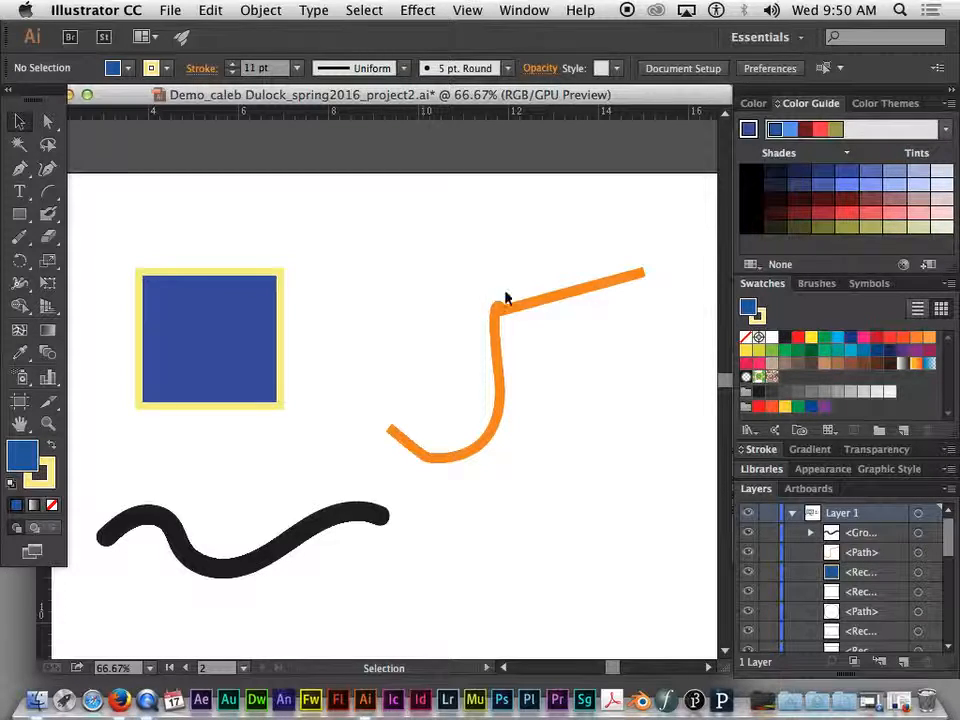
click(206, 328)
drag(206, 328, 331, 338)
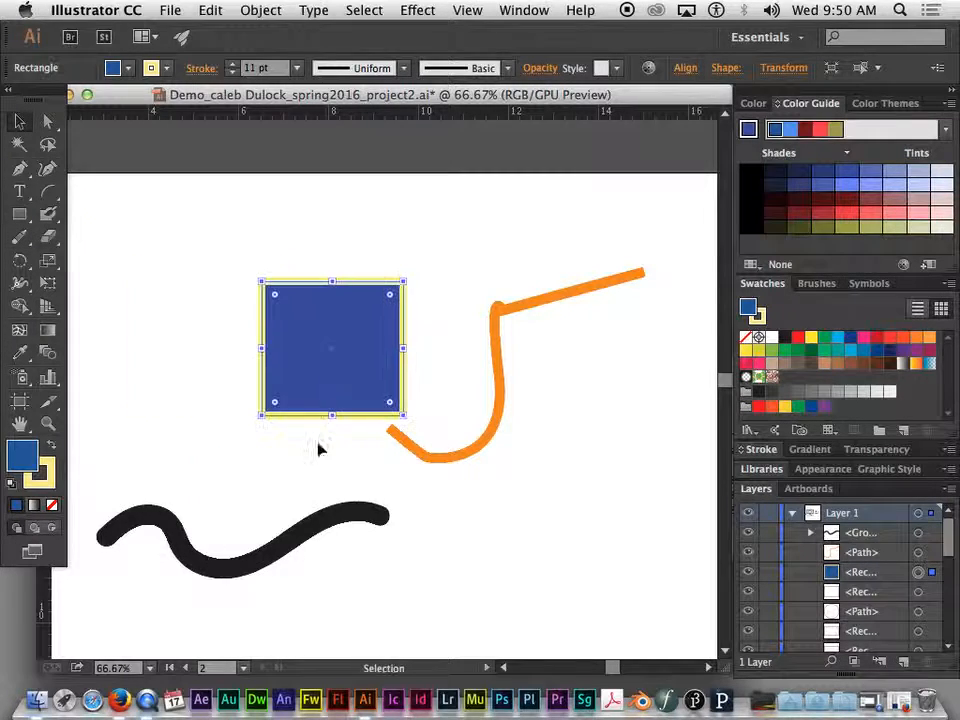
- Shift the black blob stroke and the orange path to the right
click(311, 521)
drag(311, 521, 409, 521)
drag(513, 440, 547, 436)
- Select all three shapes and open Recolor Artwork from Edit Colors
drag(193, 226, 540, 549)
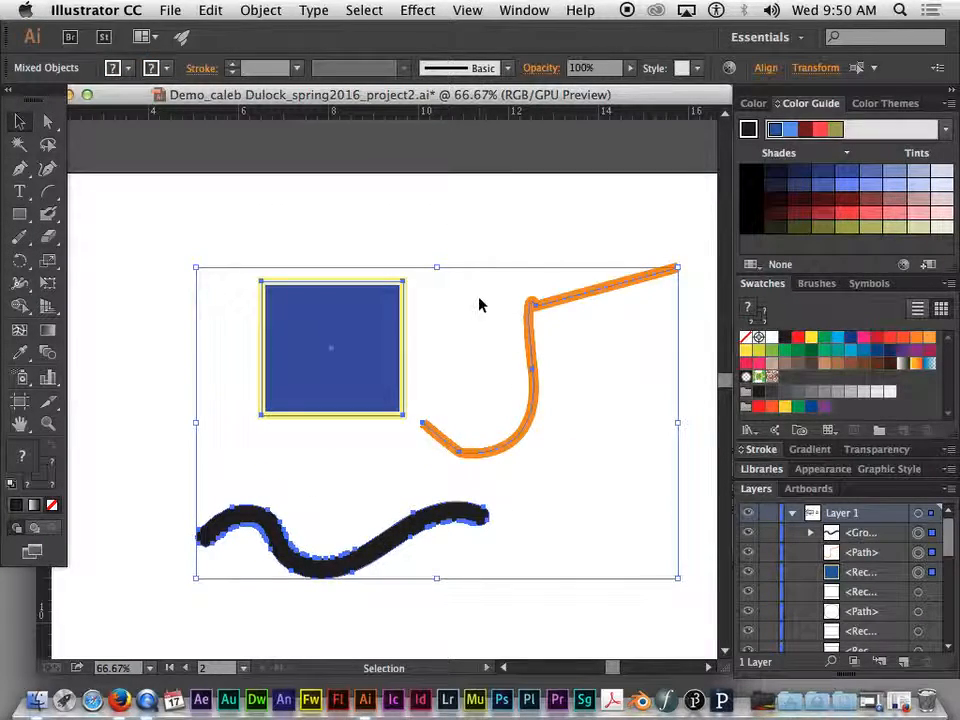
click(217, 11)
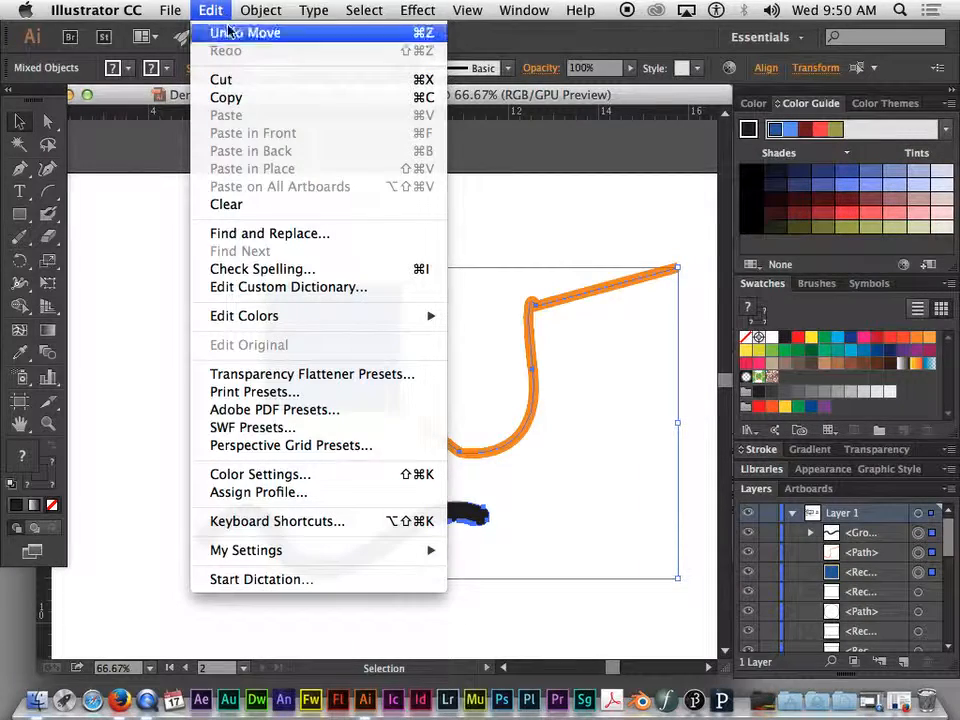
mouse_move(339, 317)
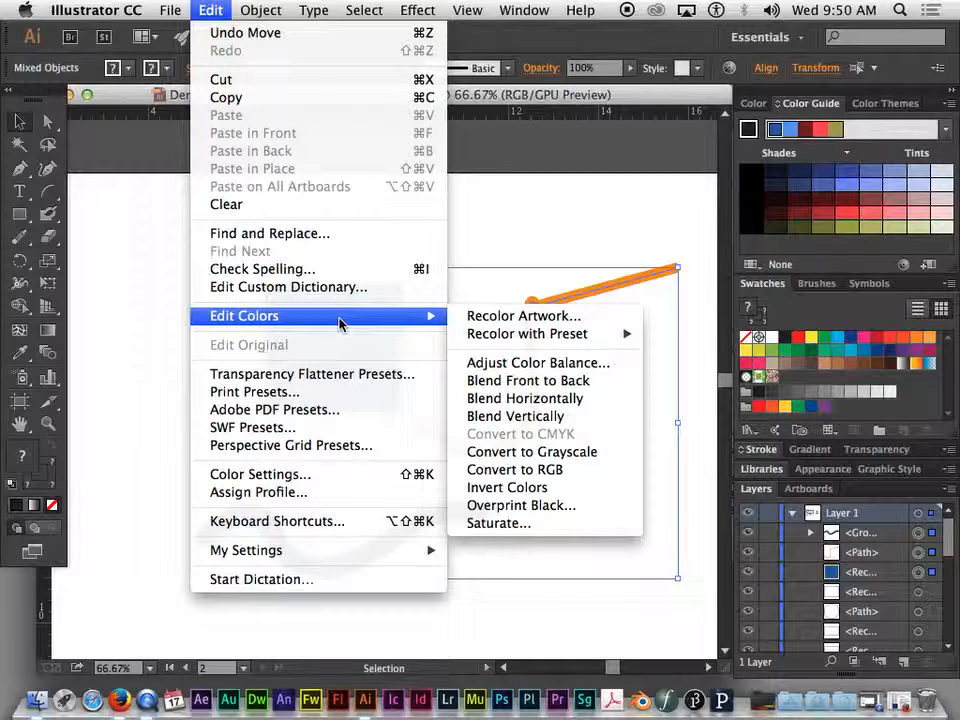
click(537, 317)
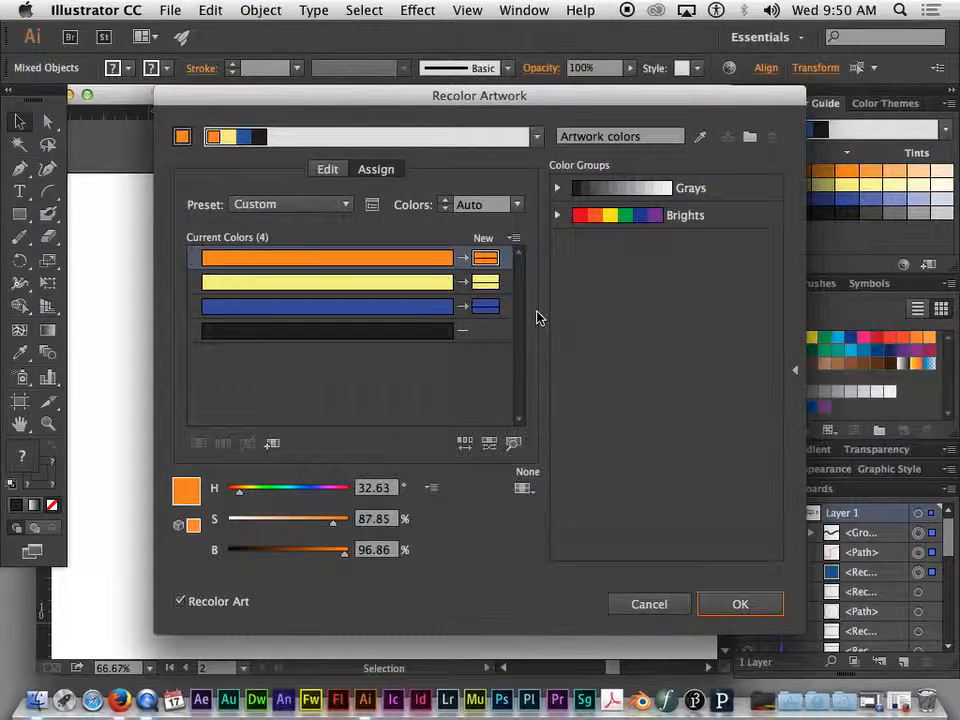
- In Recolor Artwork, replace the orange's new color with a pink, hex F42172
drag(491, 103, 608, 91)
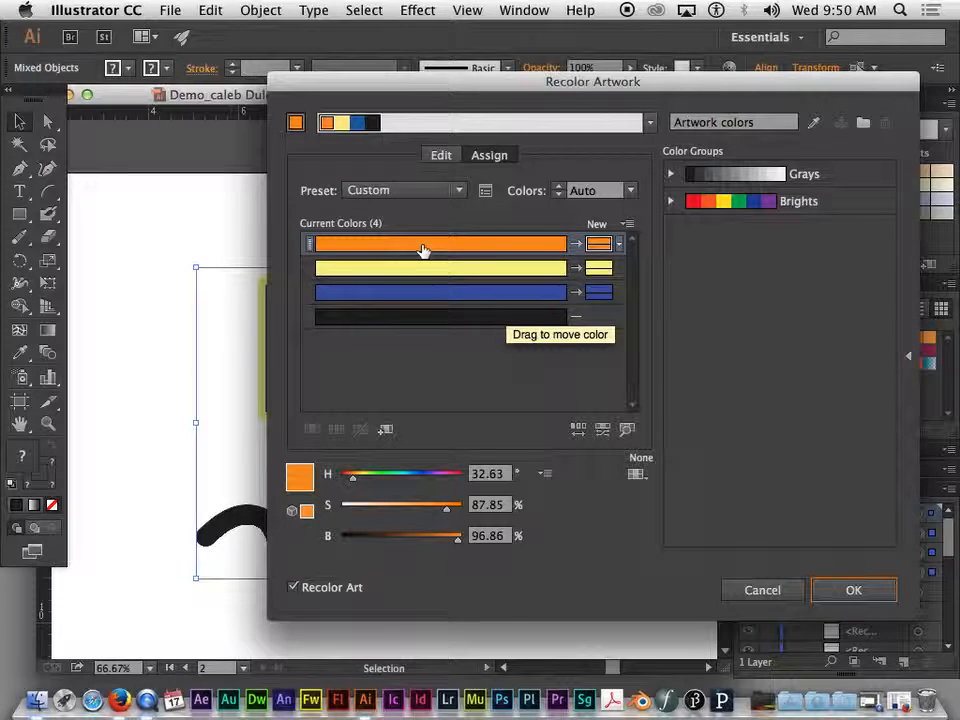
drag(345, 92, 770, 89)
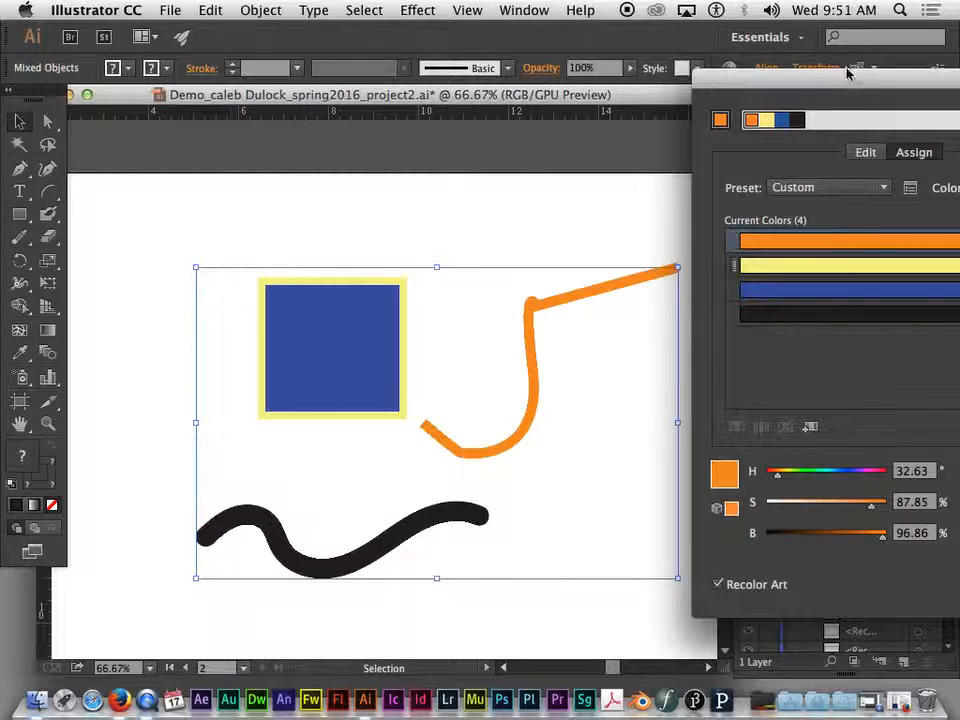
drag(847, 79, 426, 51)
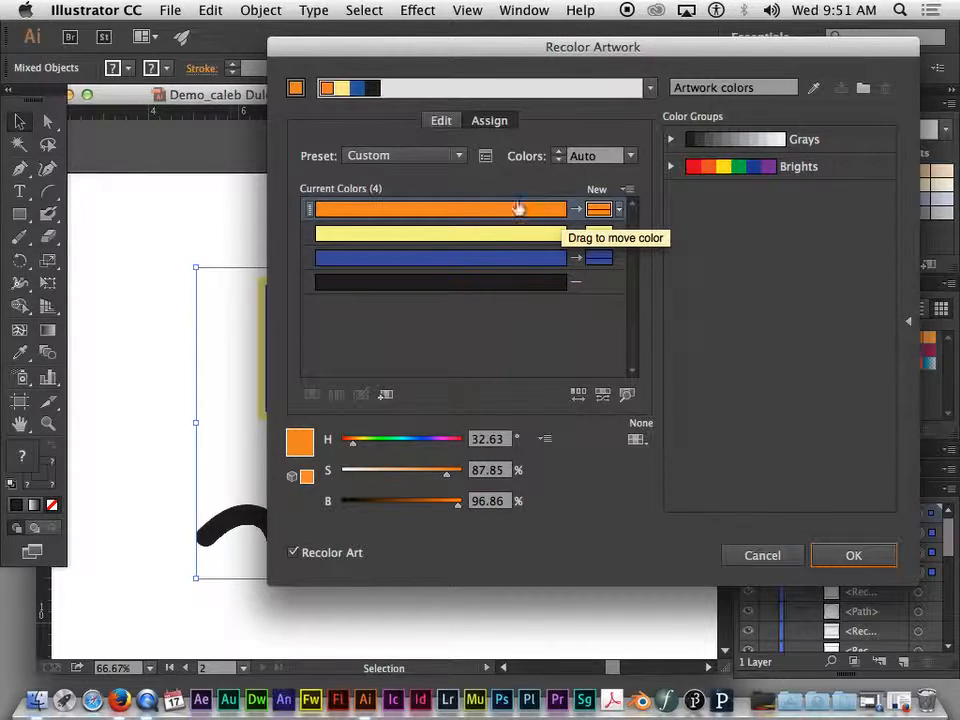
double_click(599, 209)
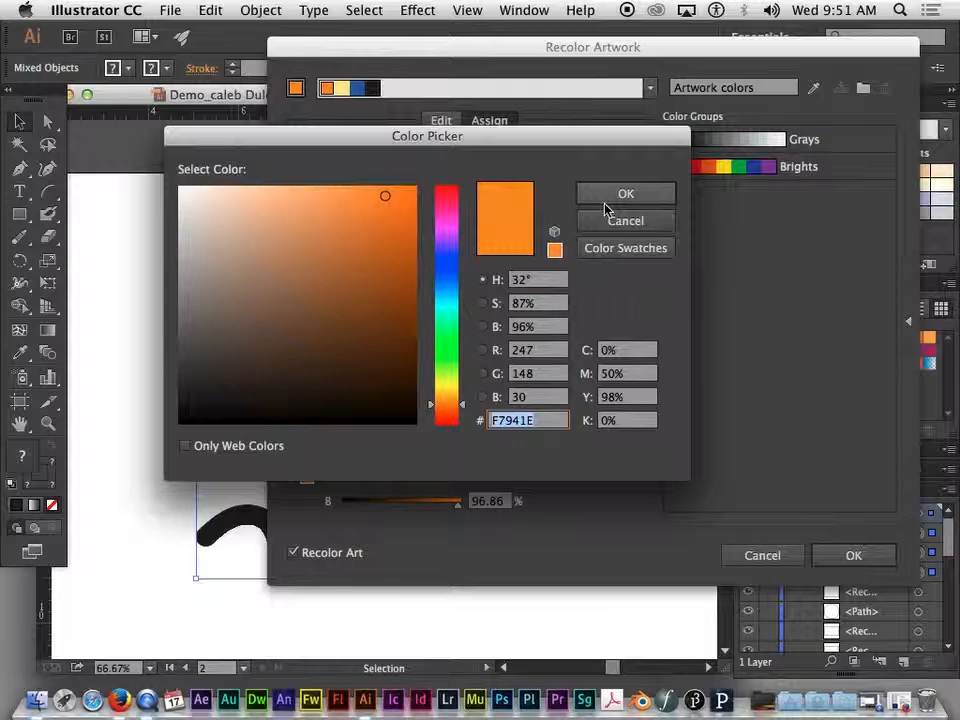
drag(498, 143, 722, 248)
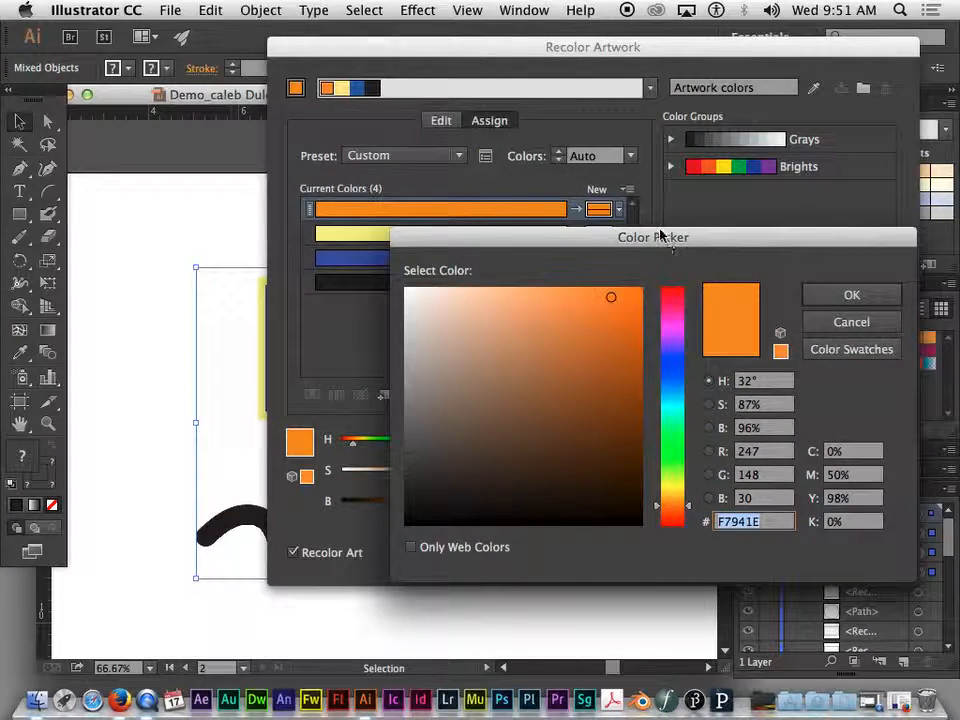
drag(660, 237, 572, 266)
click(581, 319)
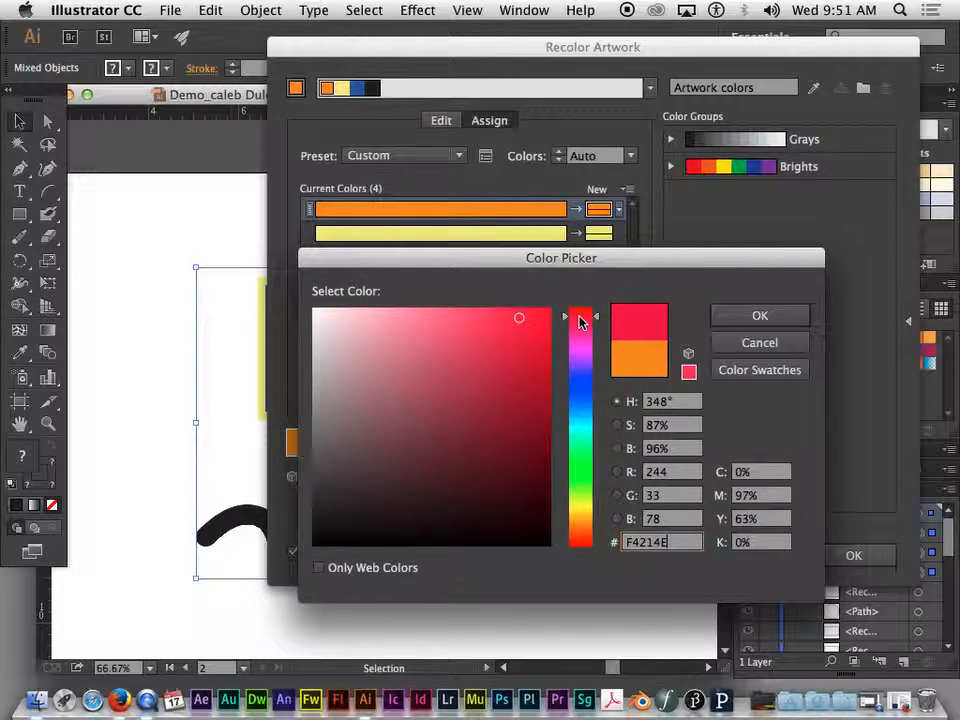
drag(590, 317, 589, 322)
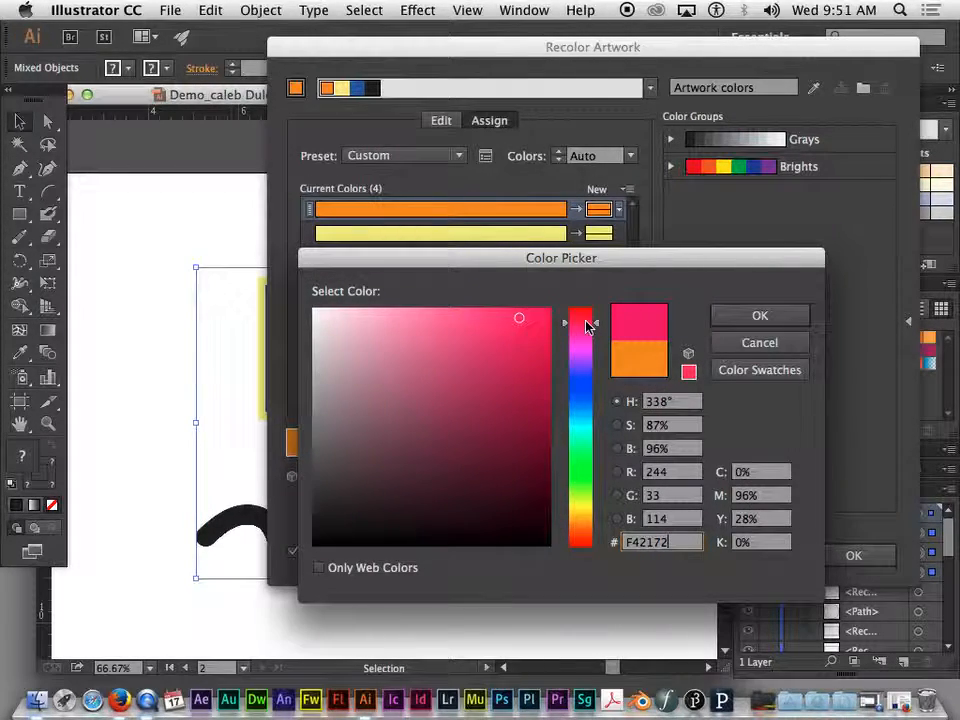
click(761, 316)
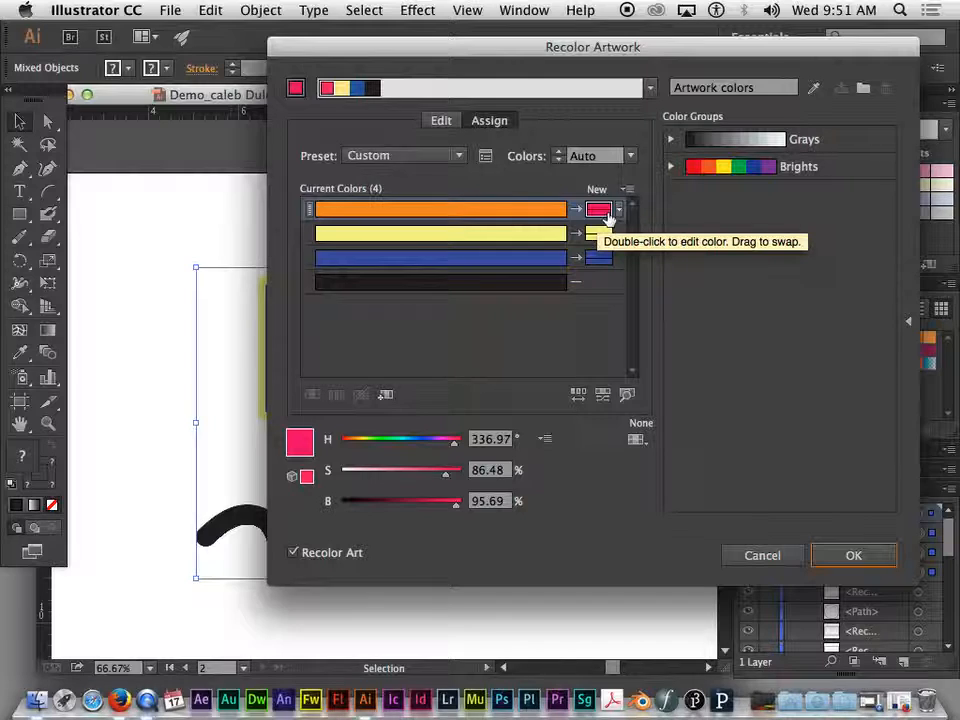
- Change the yellow's new color to a light green, hex 8CF493
click(600, 240)
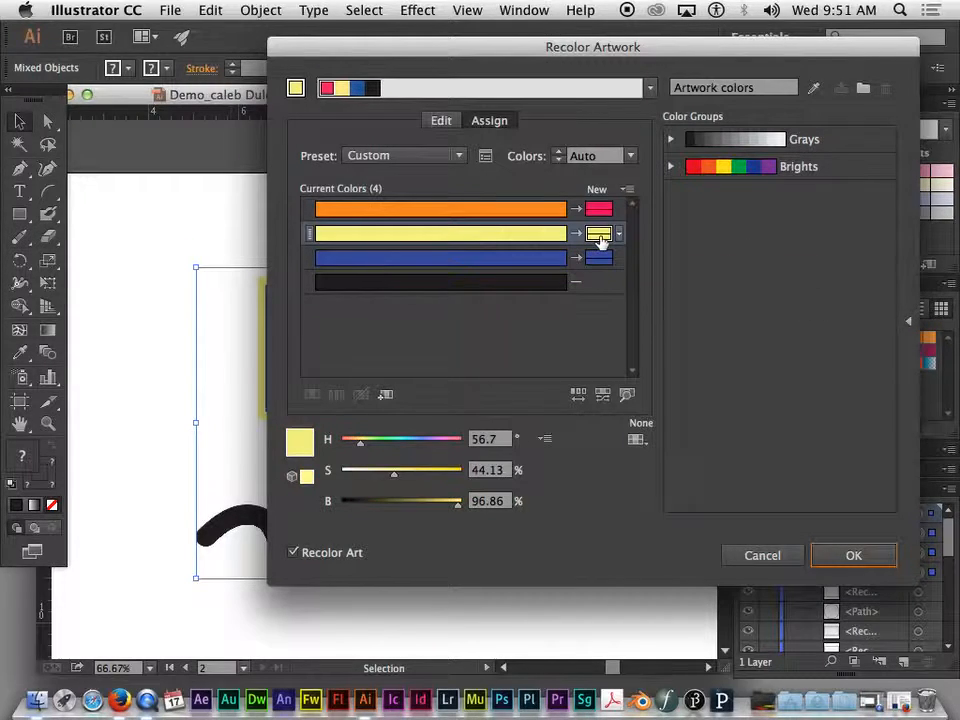
double_click(600, 240)
click(589, 455)
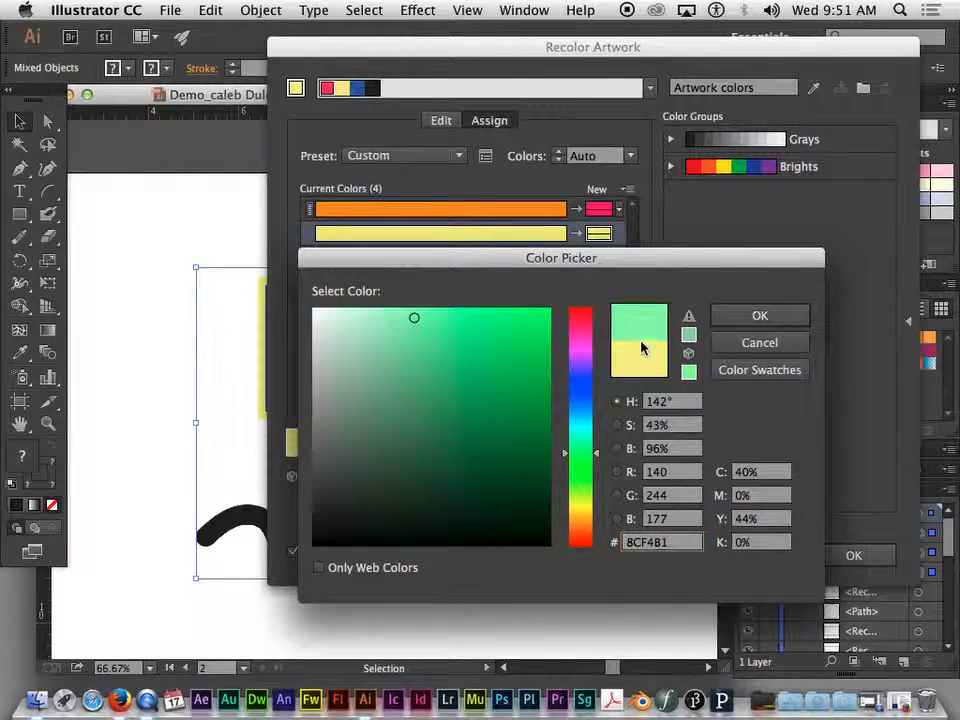
click(566, 460)
drag(566, 457, 566, 451)
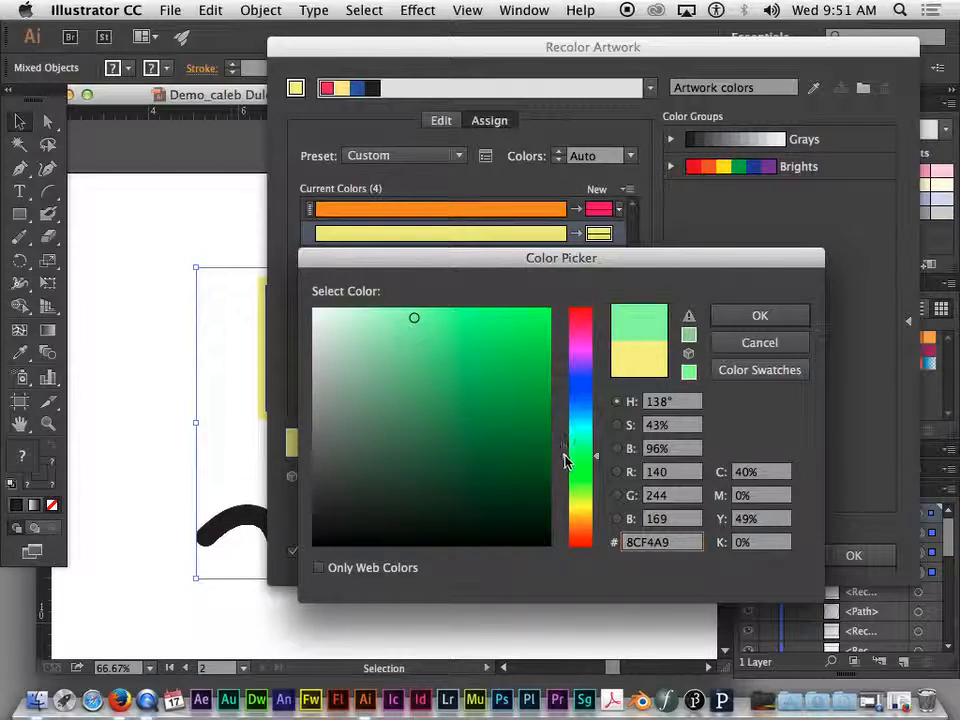
drag(566, 457, 566, 464)
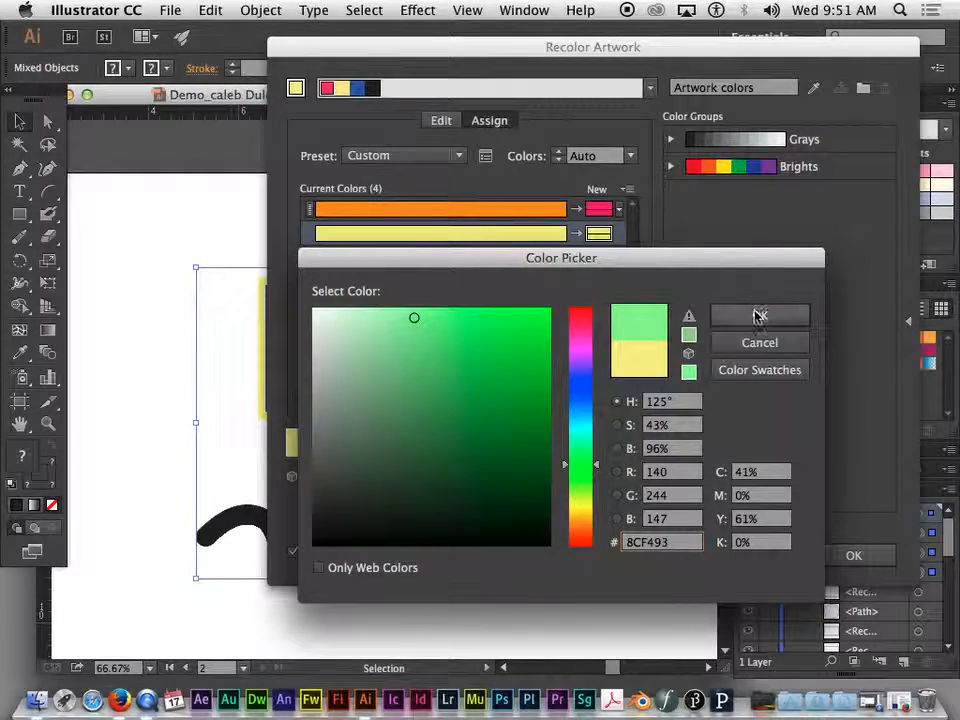
click(758, 315)
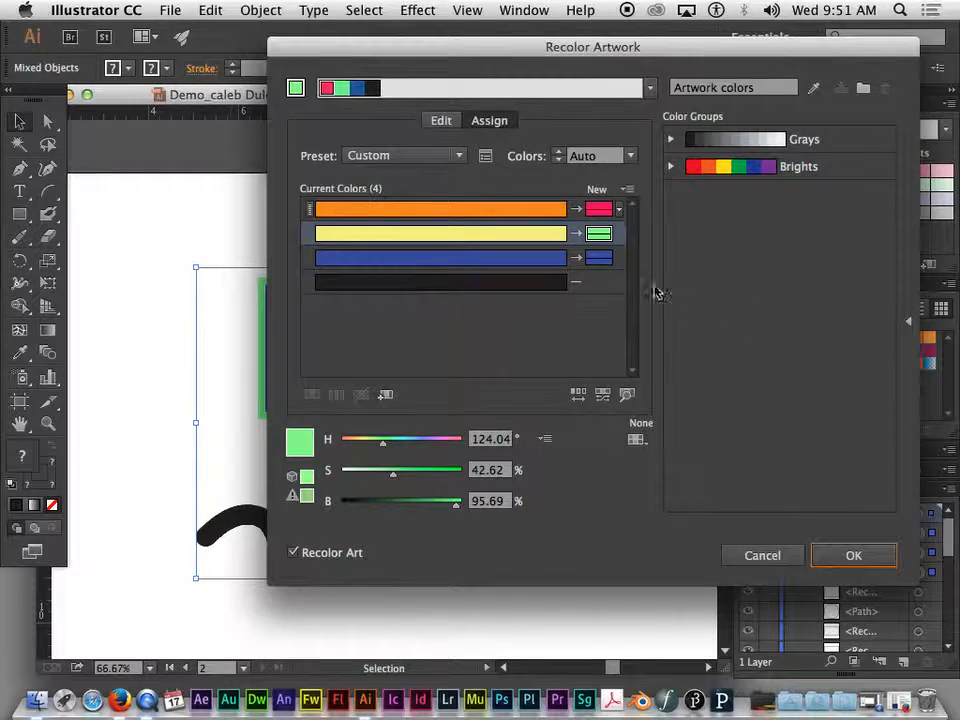
- Change the blue's new color to an olive gold, hex A5923F
double_click(600, 261)
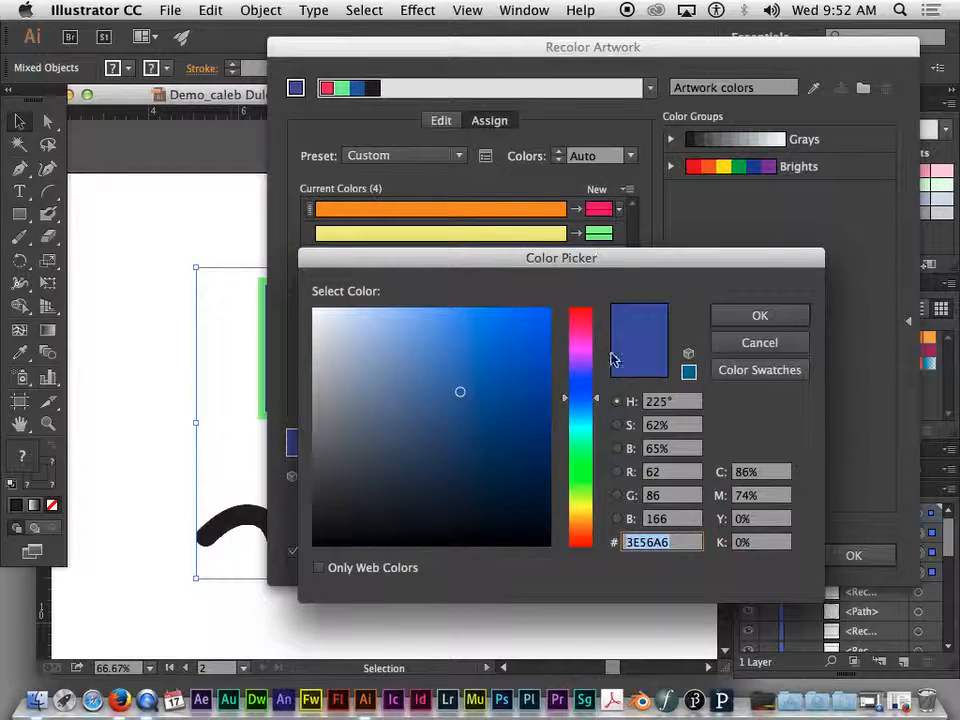
mouse_move(598, 401)
mouse_down()
mouse_move(598, 364)
mouse_move(595, 516)
mouse_up()
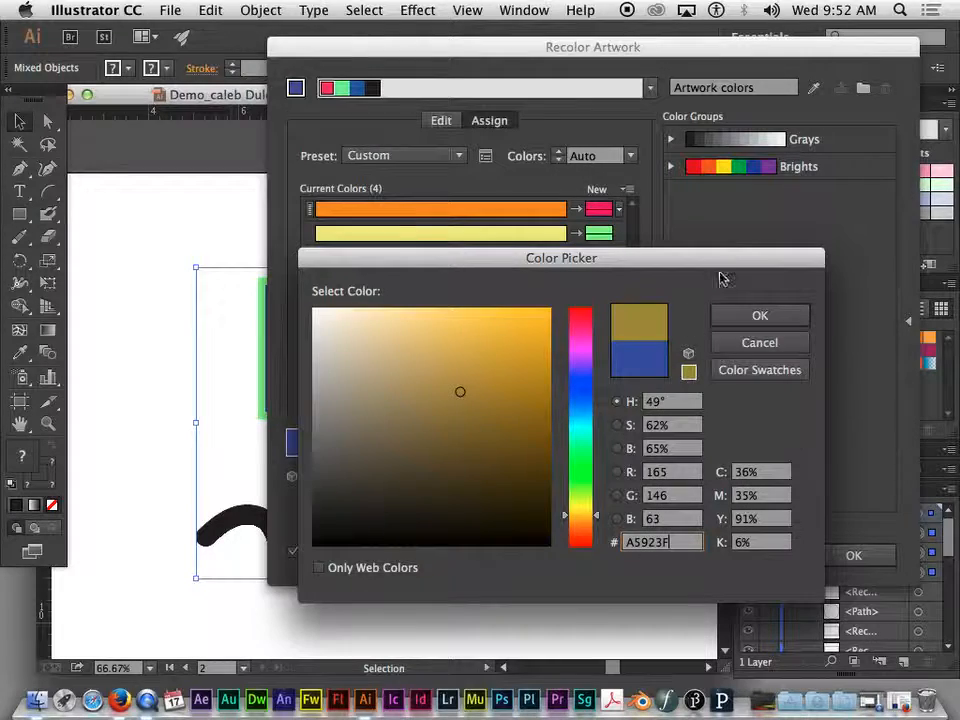
click(745, 314)
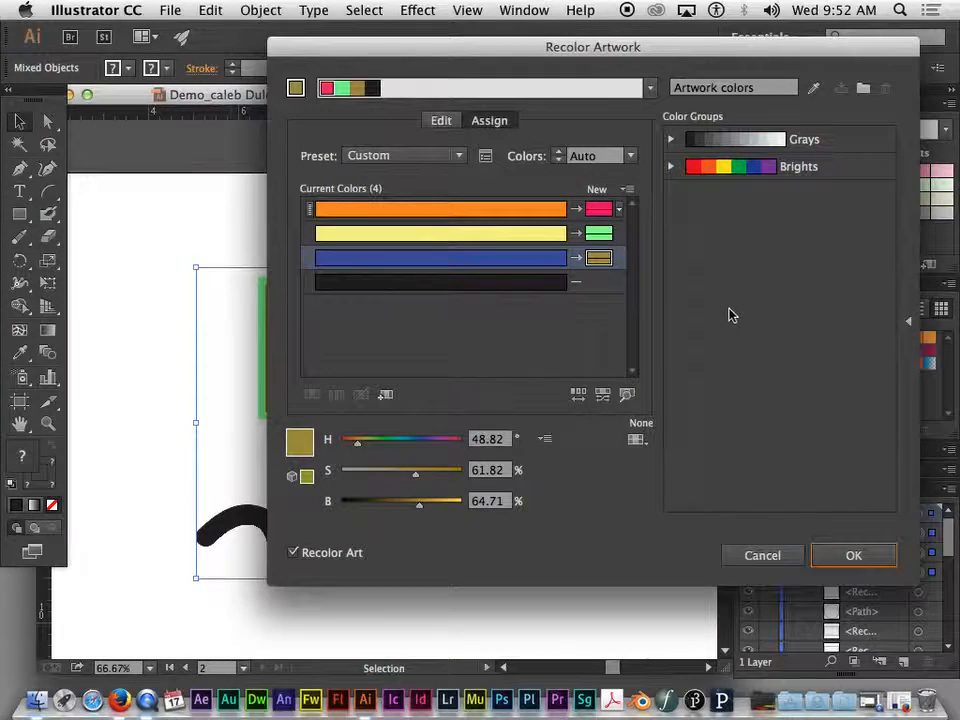
- Add a new color for the black to the current harmony and pick a muted grayish mauve for it
click(600, 288)
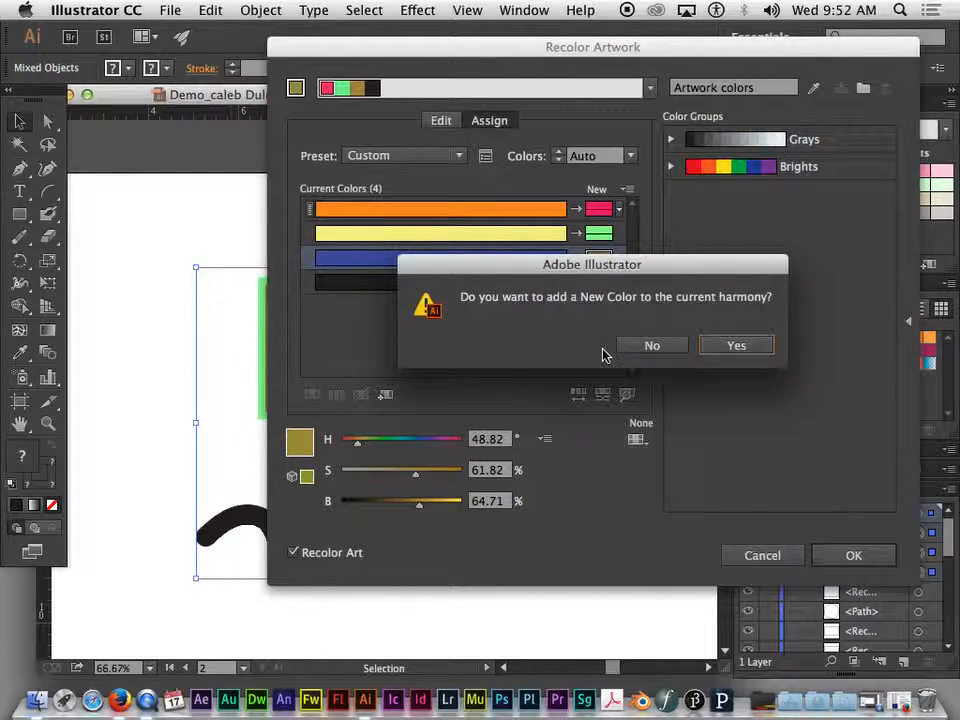
click(737, 348)
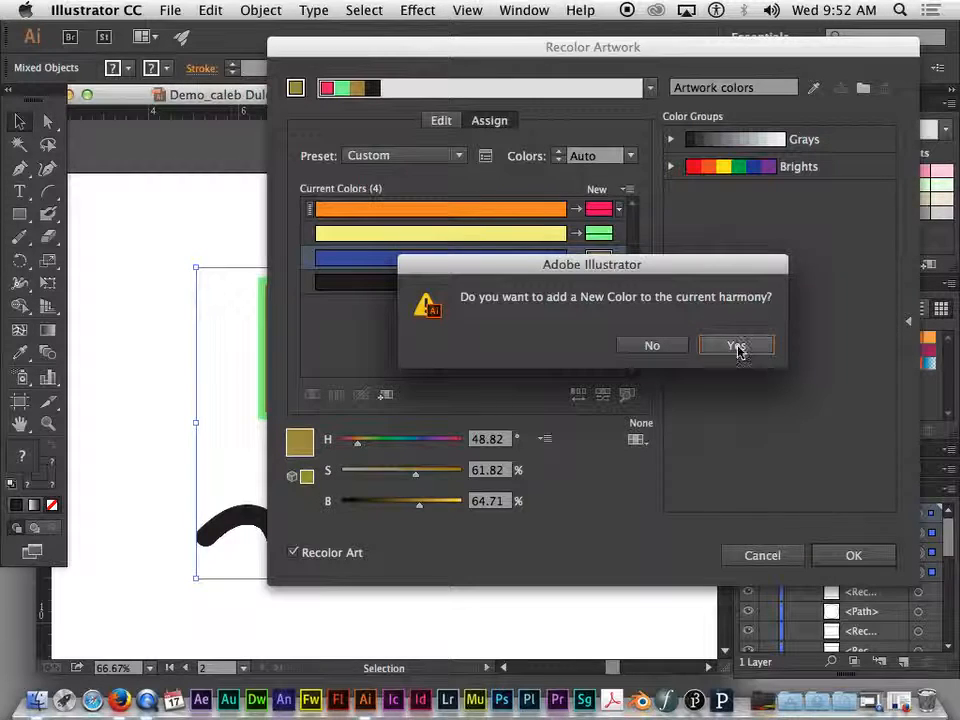
double_click(605, 284)
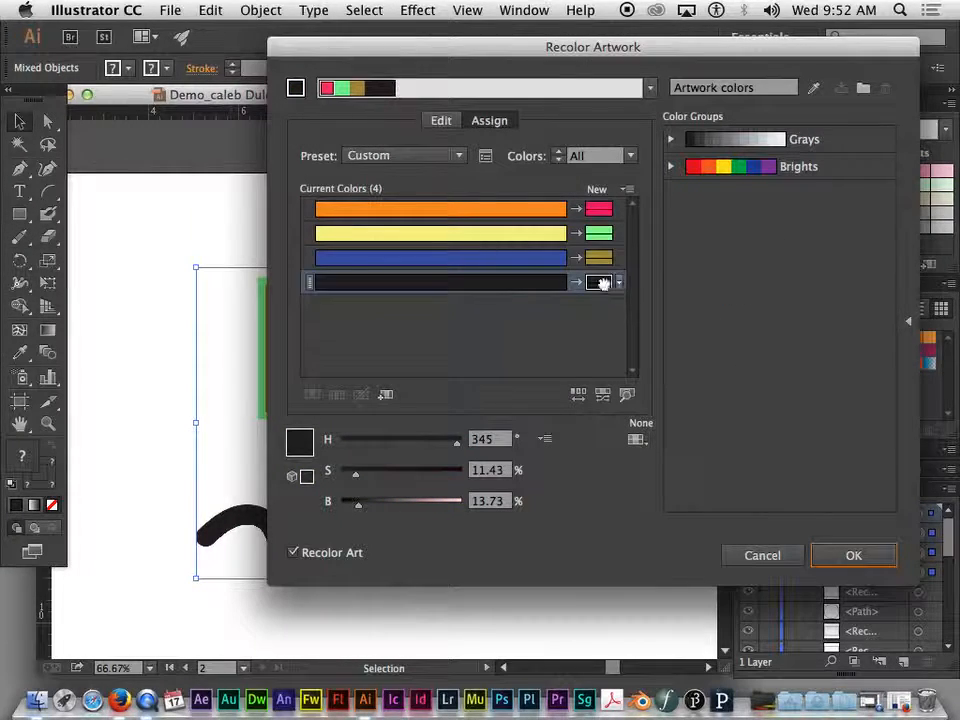
drag(613, 257, 575, 260)
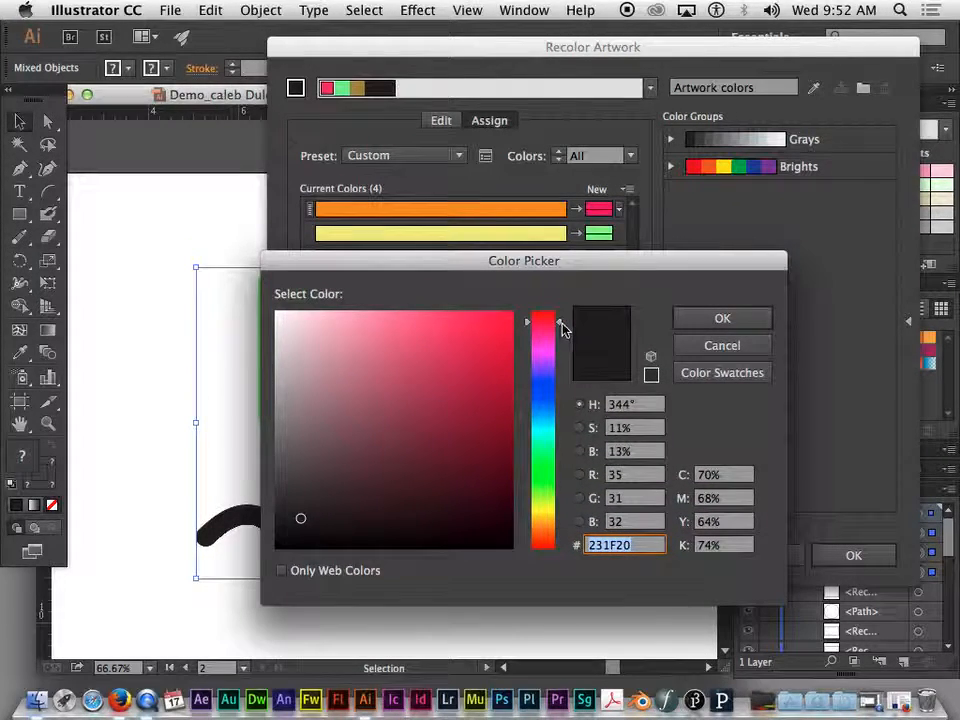
mouse_move(281, 340)
mouse_down()
mouse_move(306, 406)
mouse_move(315, 403)
mouse_up()
click(709, 318)
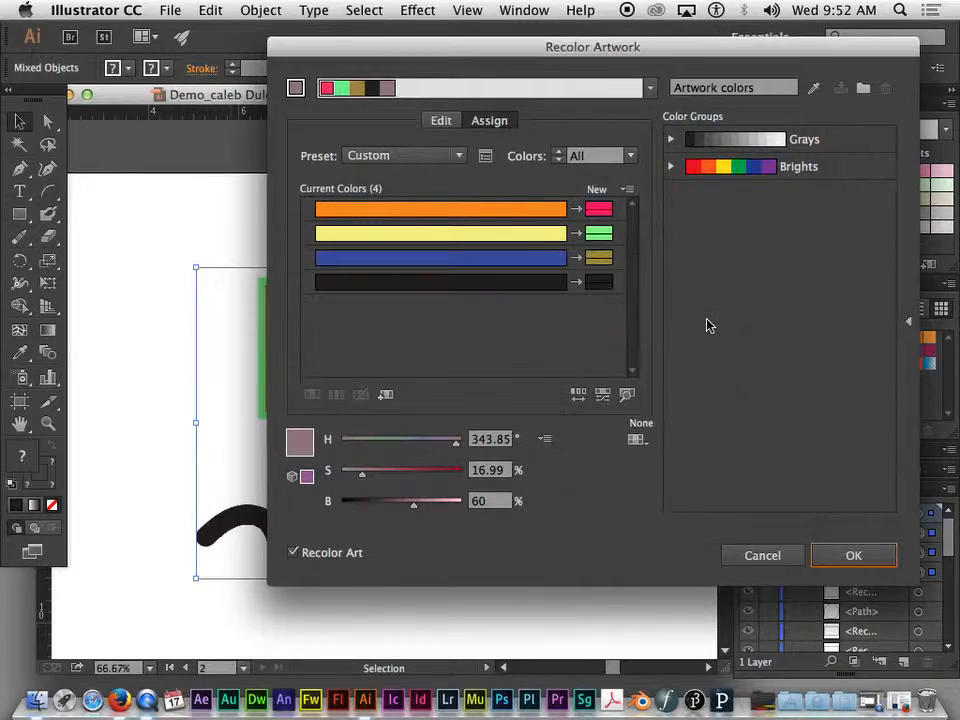
- Set the black's new color to a light pink, hex E27A98
double_click(599, 283)
click(385, 336)
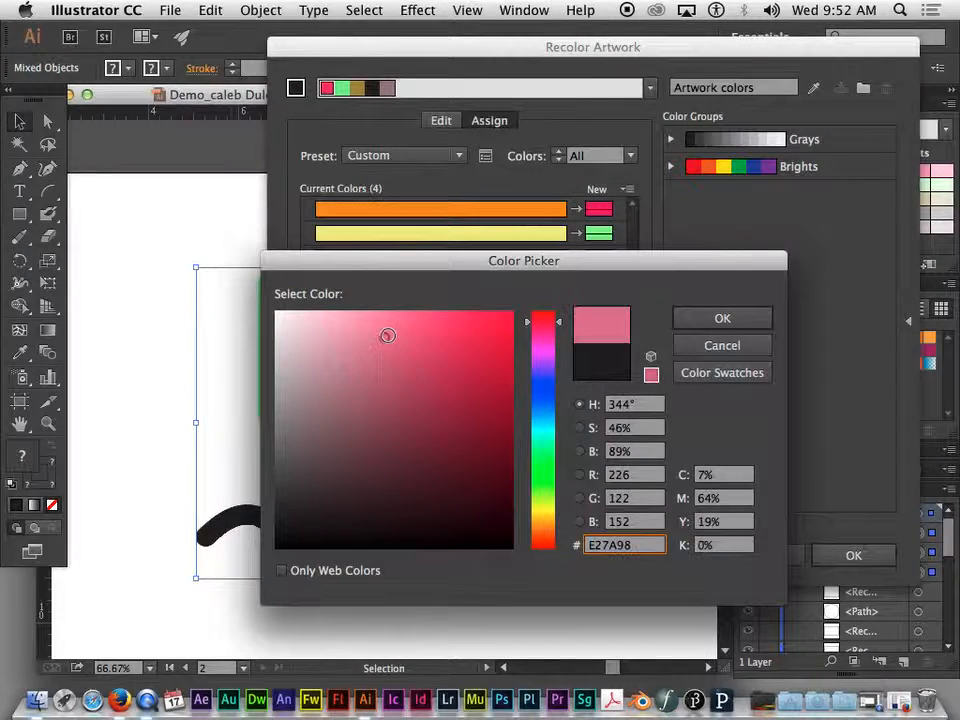
key(Return)
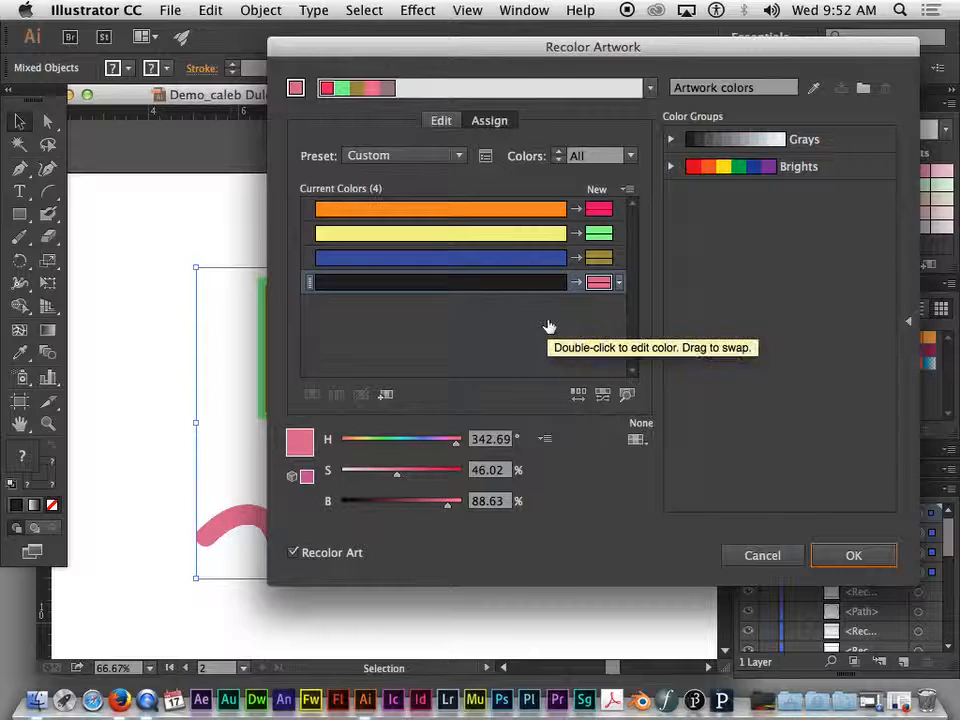
- Set the black's new color to a deep crimson, hex BF2C5D
double_click(599, 284)
click(457, 370)
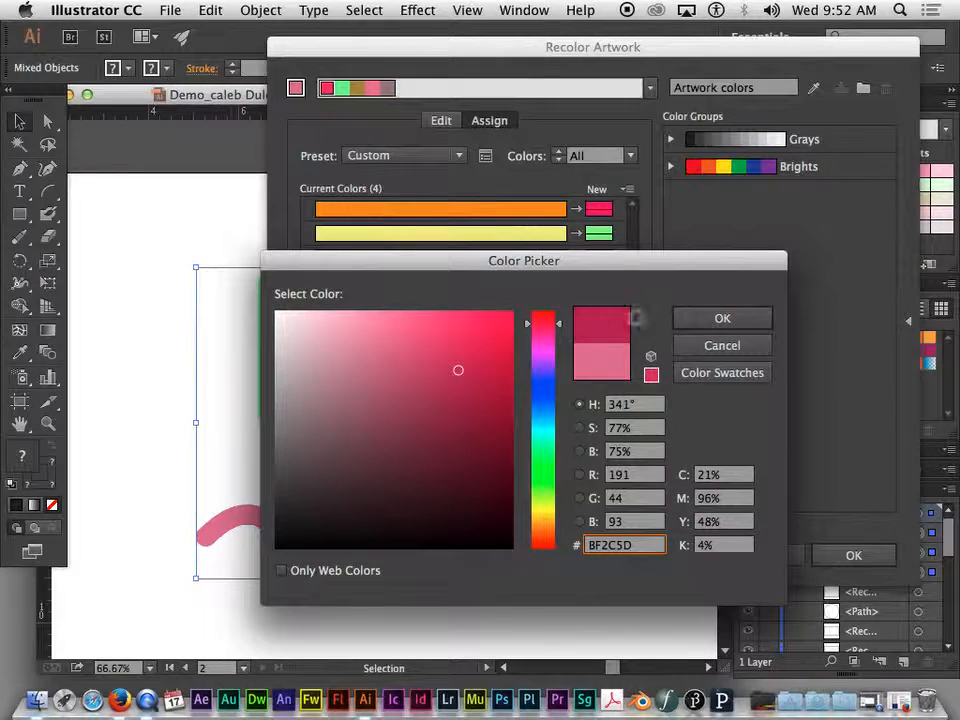
click(681, 318)
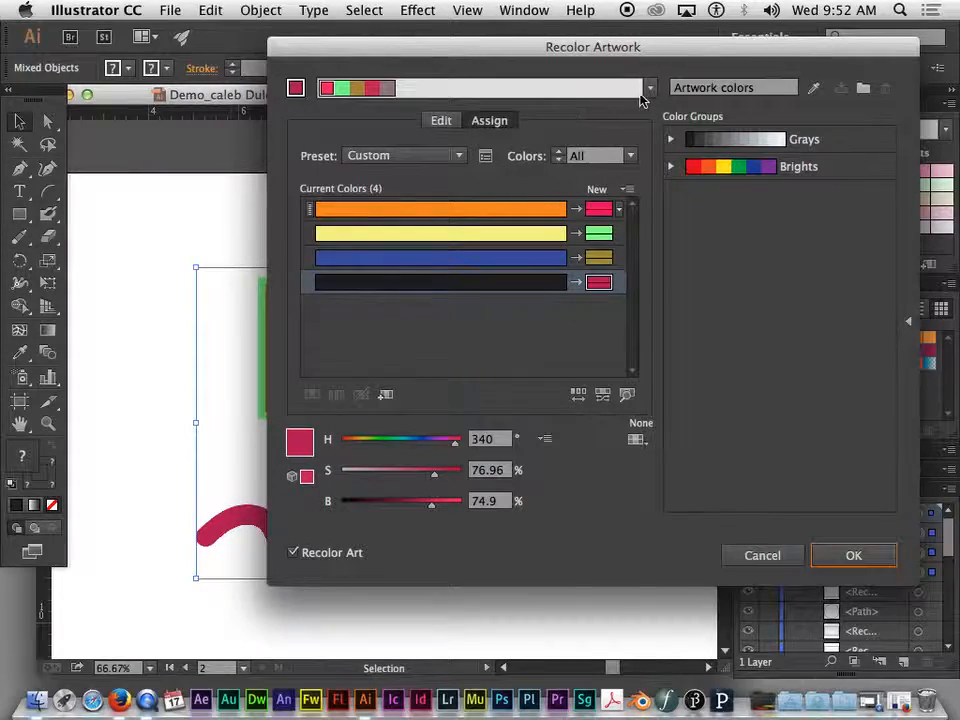
- Apply the new color assignments to the artwork
drag(627, 50, 955, 203)
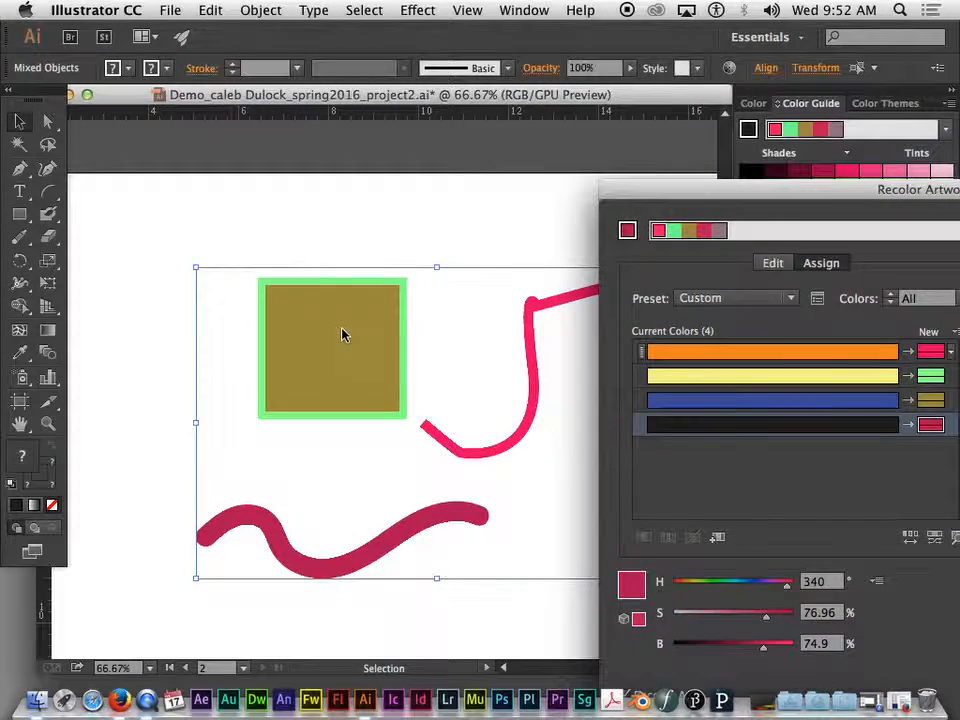
drag(851, 199, 755, 78)
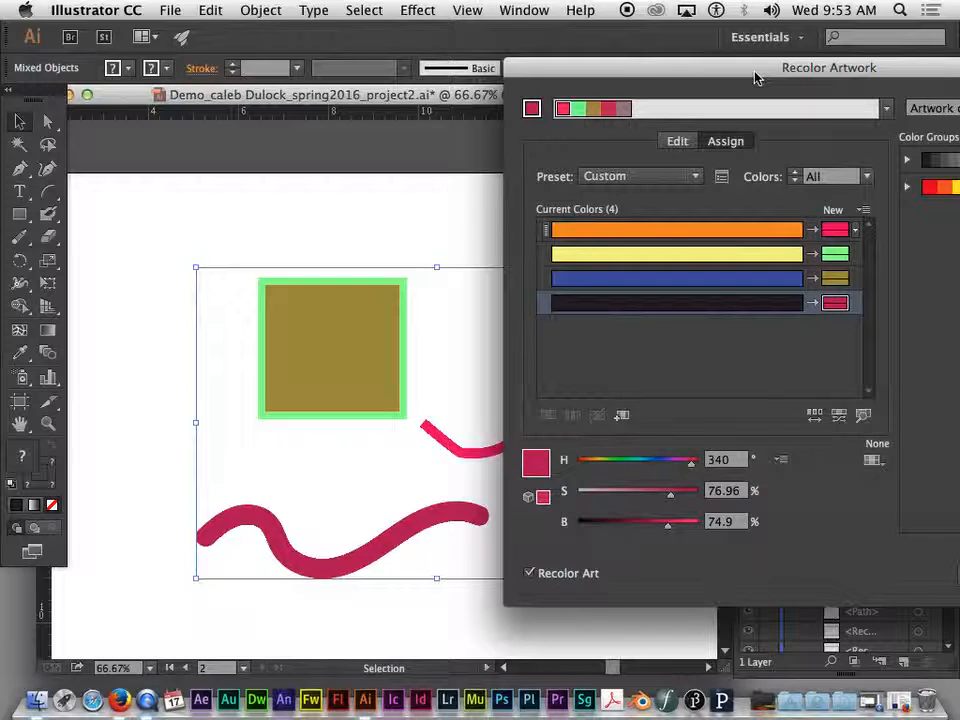
drag(757, 78, 626, 38)
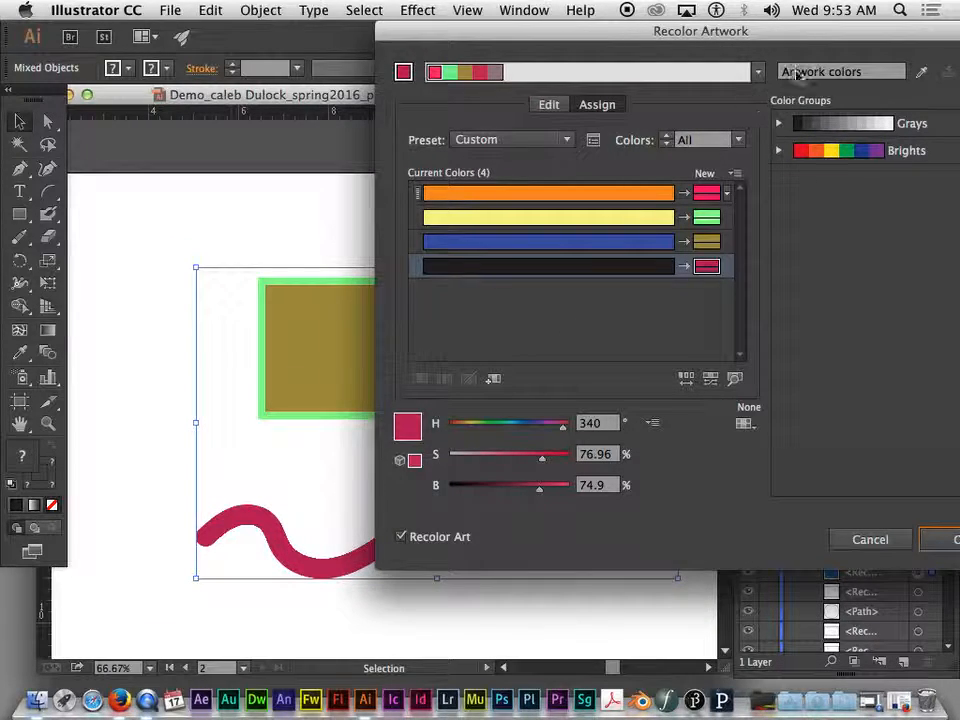
drag(748, 31, 640, 32)
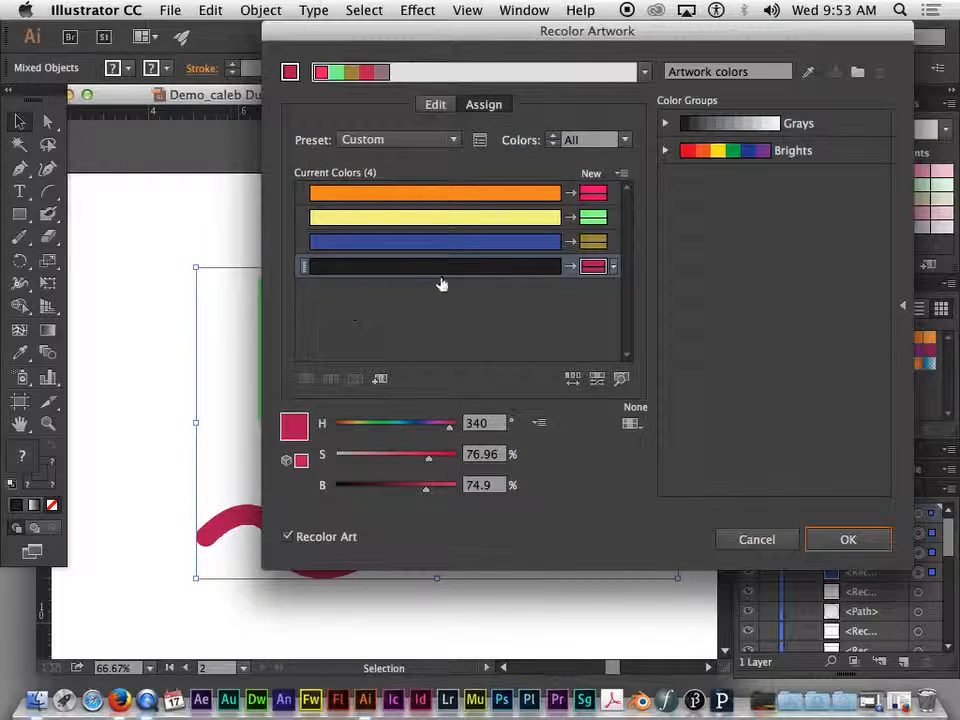
drag(390, 33, 340, 46)
click(797, 553)
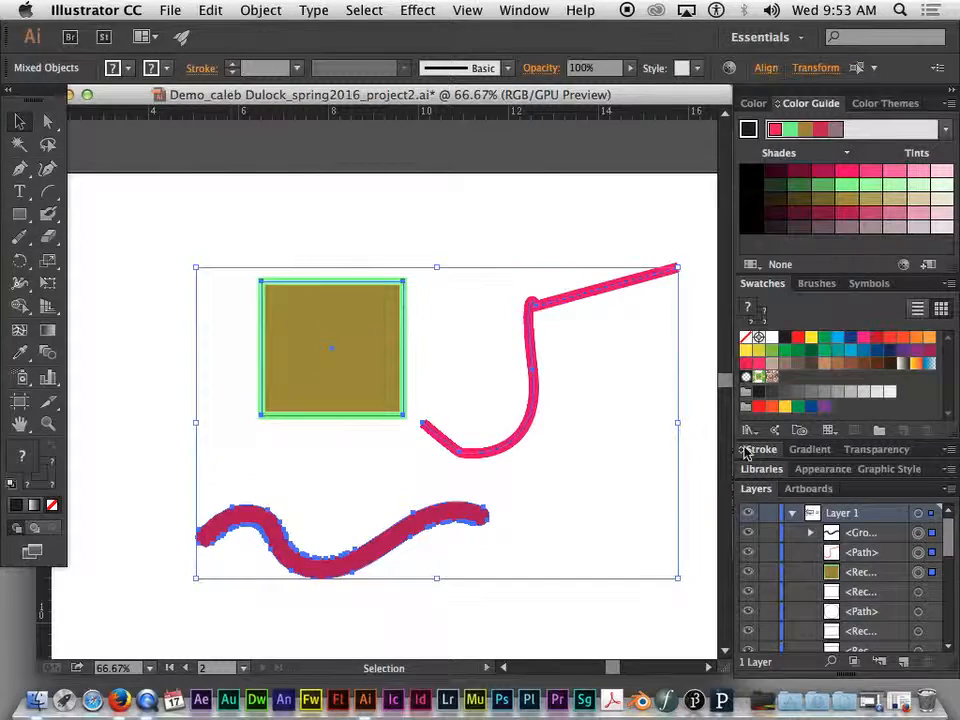
- Move the pink path up and to the left so its curve overlaps the rectangle
click(446, 244)
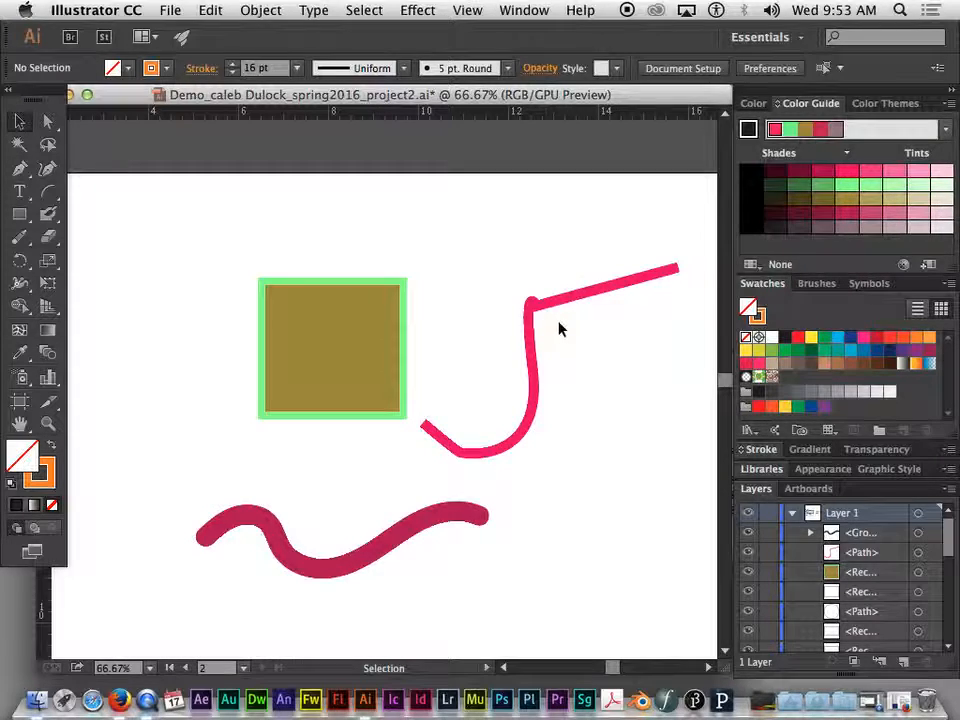
click(565, 305)
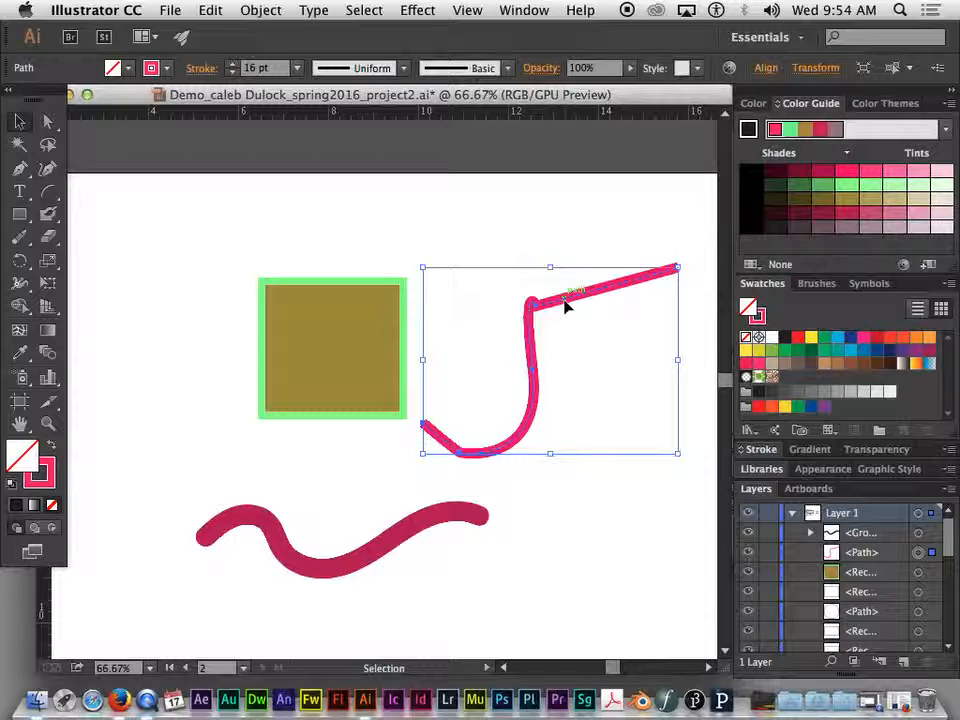
click(504, 229)
scroll(504, 229, left, 1)
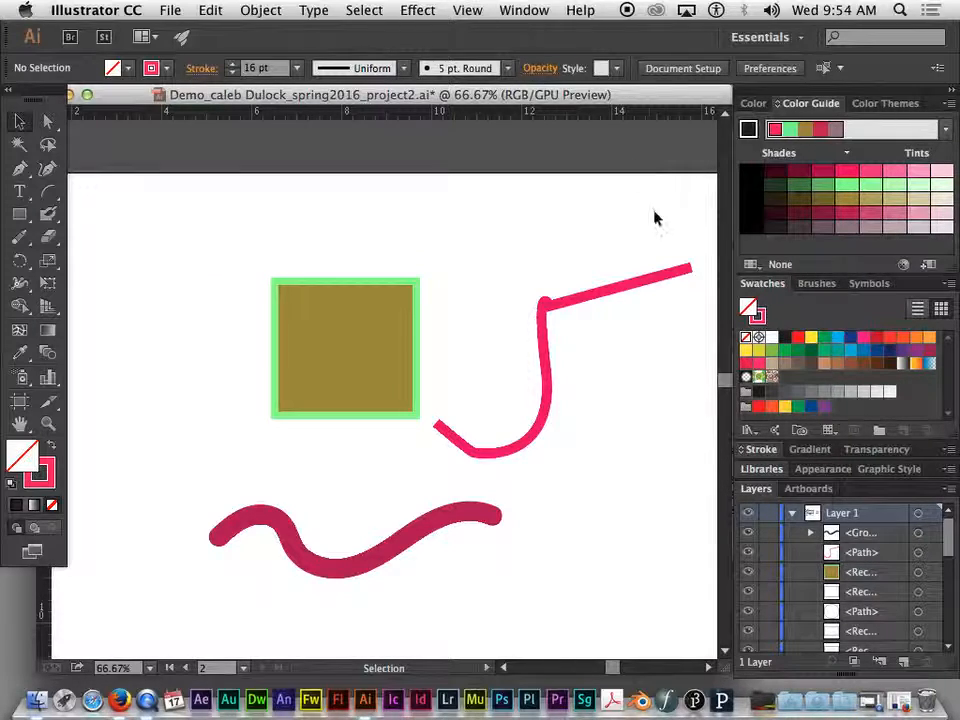
click(548, 313)
drag(583, 300, 450, 212)
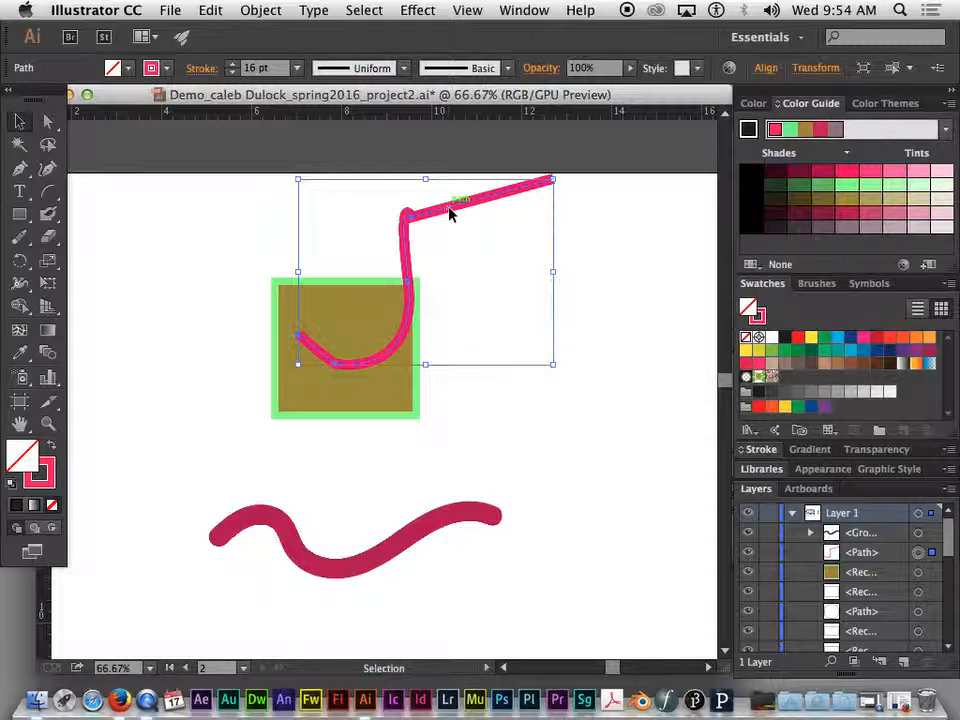
drag(572, 343, 594, 567)
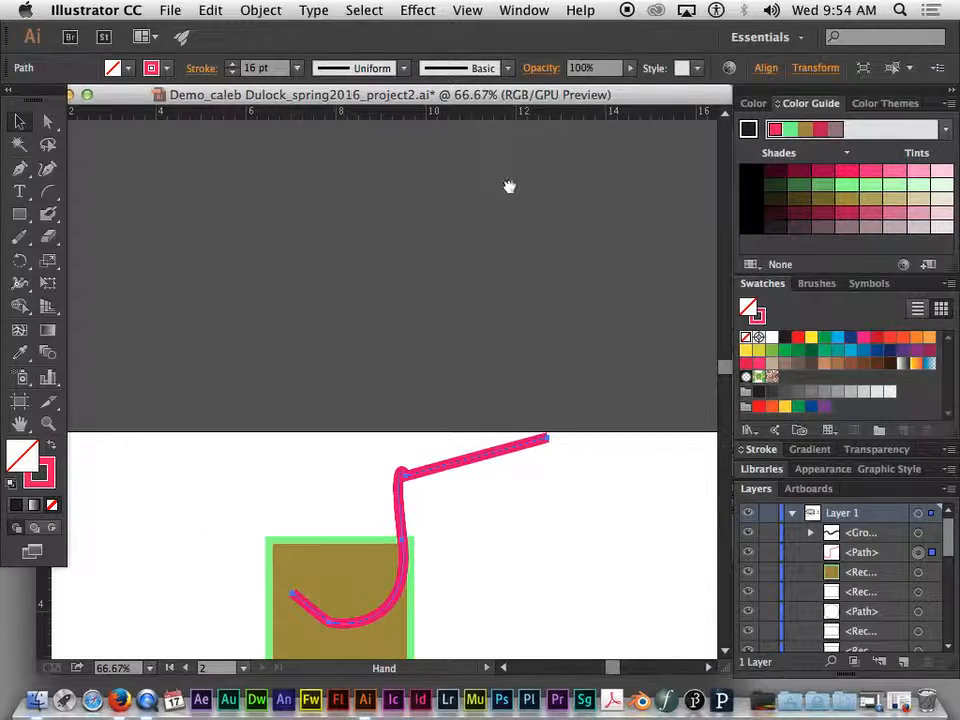
drag(510, 180, 362, 461)
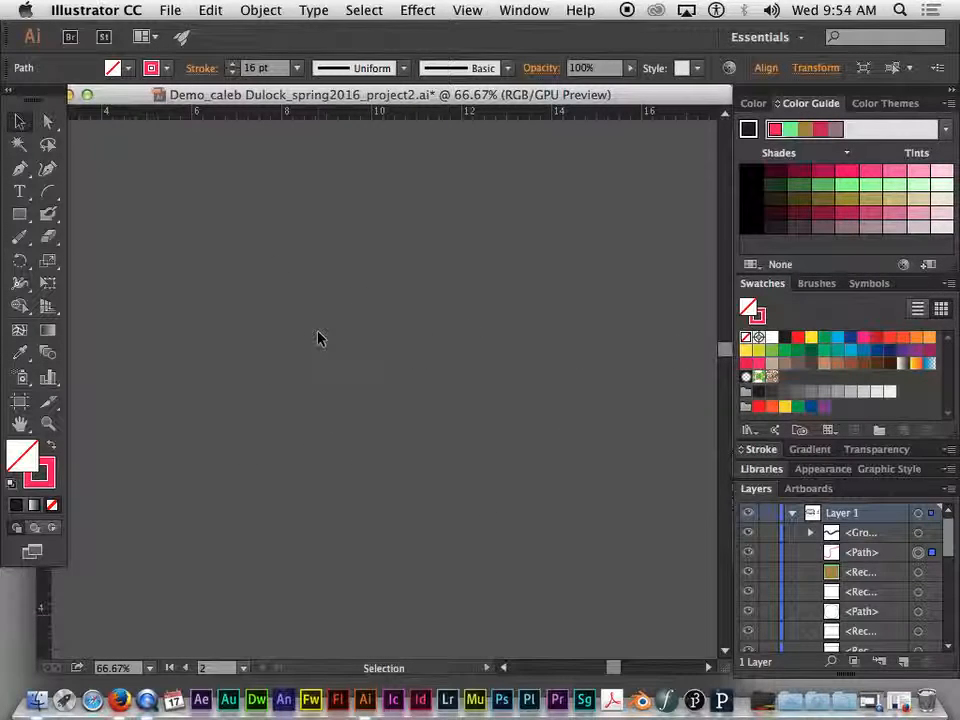
key(super+0)
key(v)
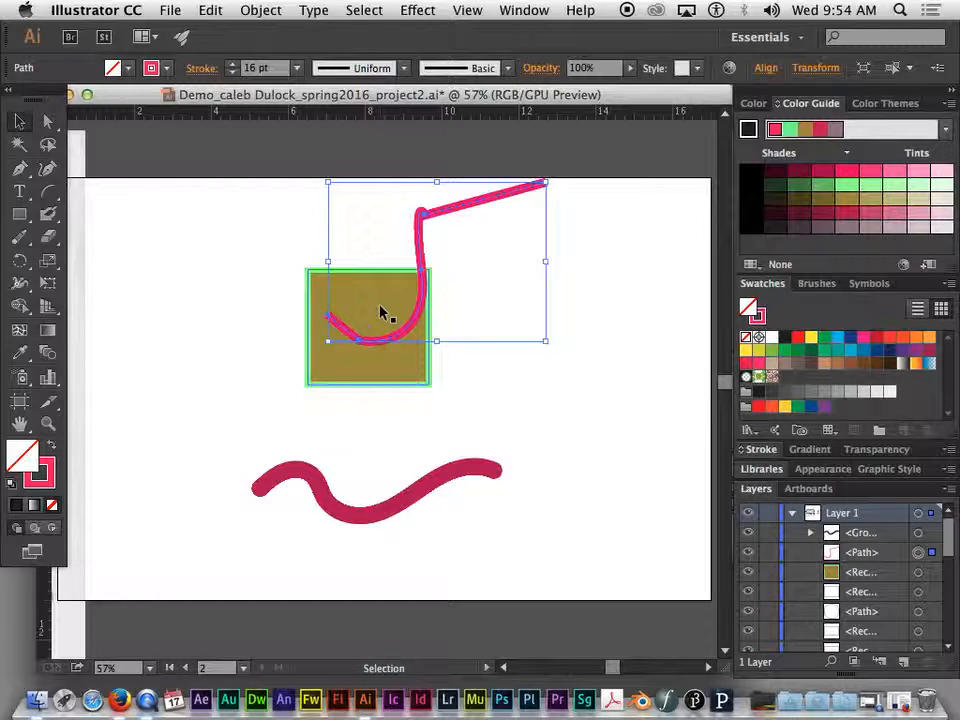
key(a)
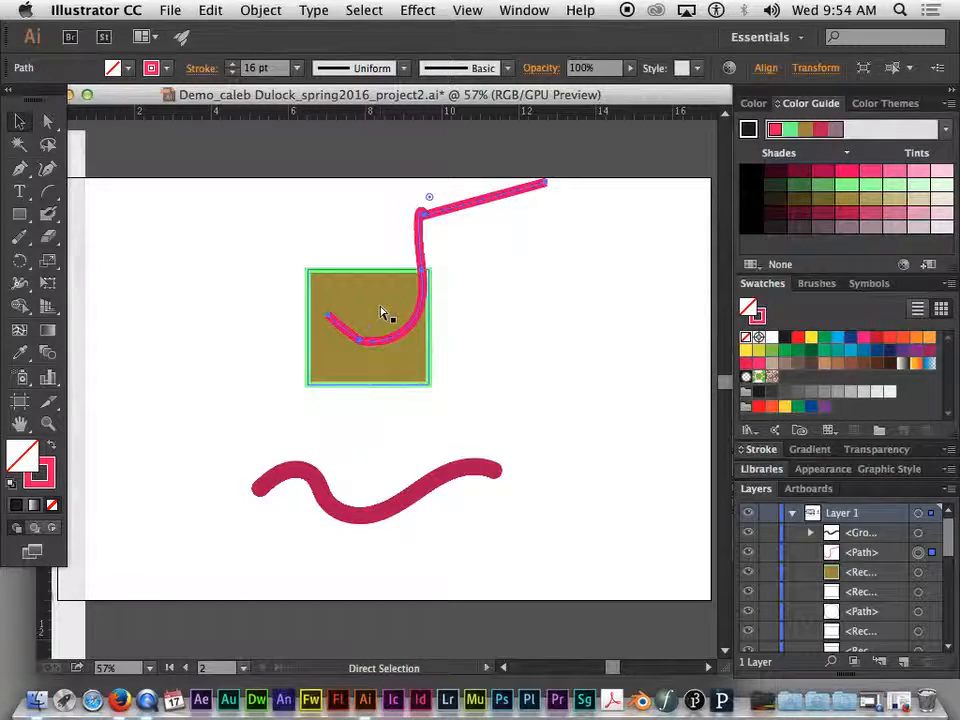
key(super+minus)
key(super+minus)
key(super+minus)
key(super+minus)
key(super+minus)
key(super+minus)
key(super+minus)
key(super+minus)
key(super+minus)
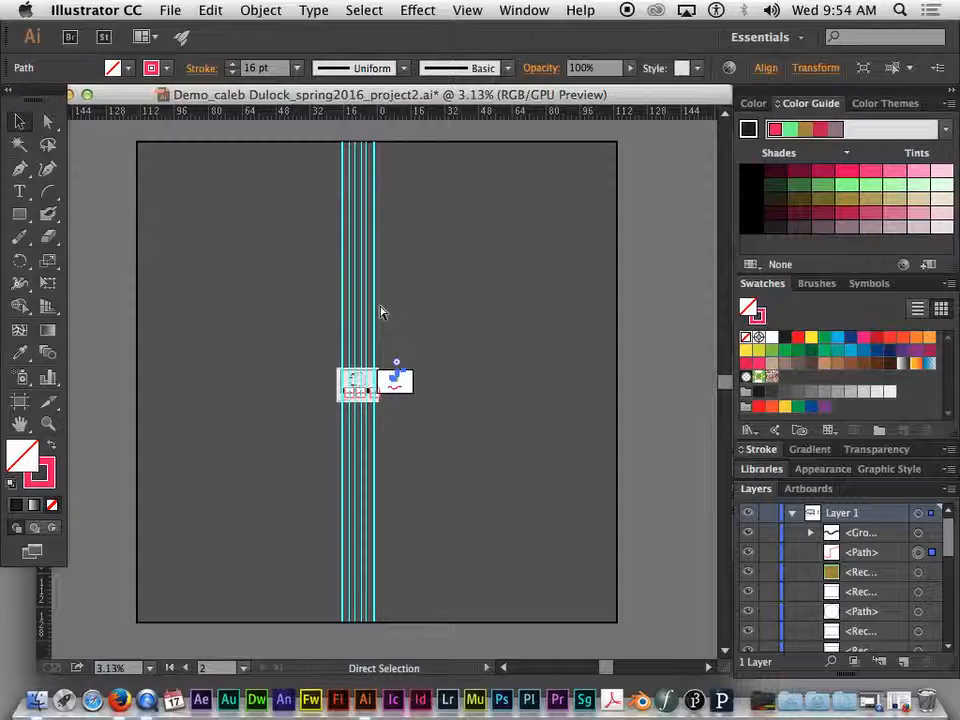
key(super+equal)
key(super+equal)
key(super+equal)
key(super+equal)
key(super+equal)
key(super+equal)
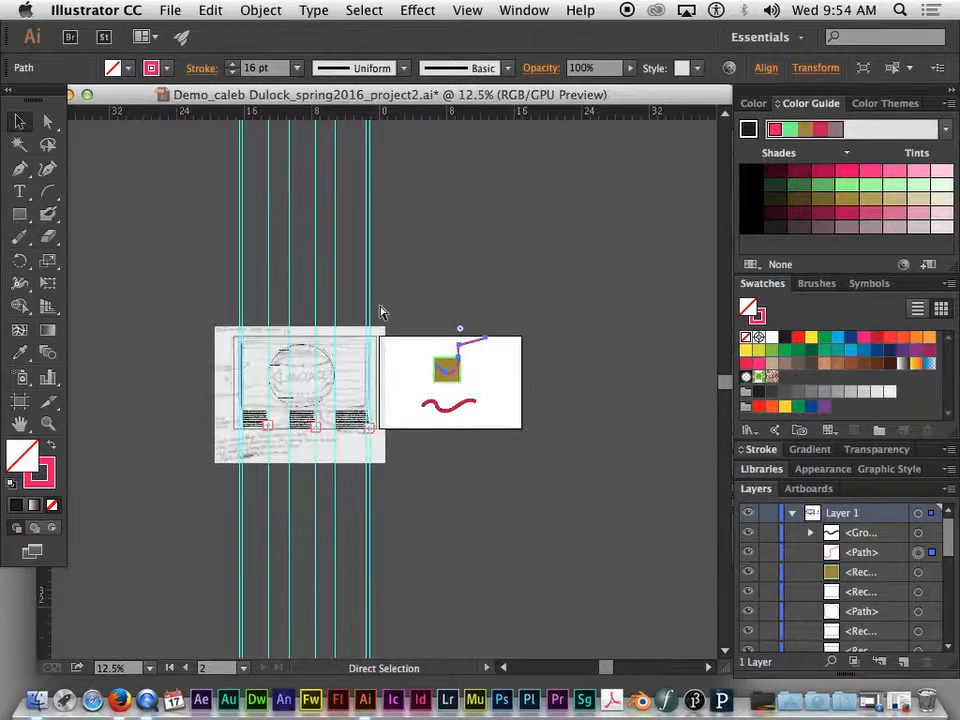
key(super+equal)
key(super+minus)
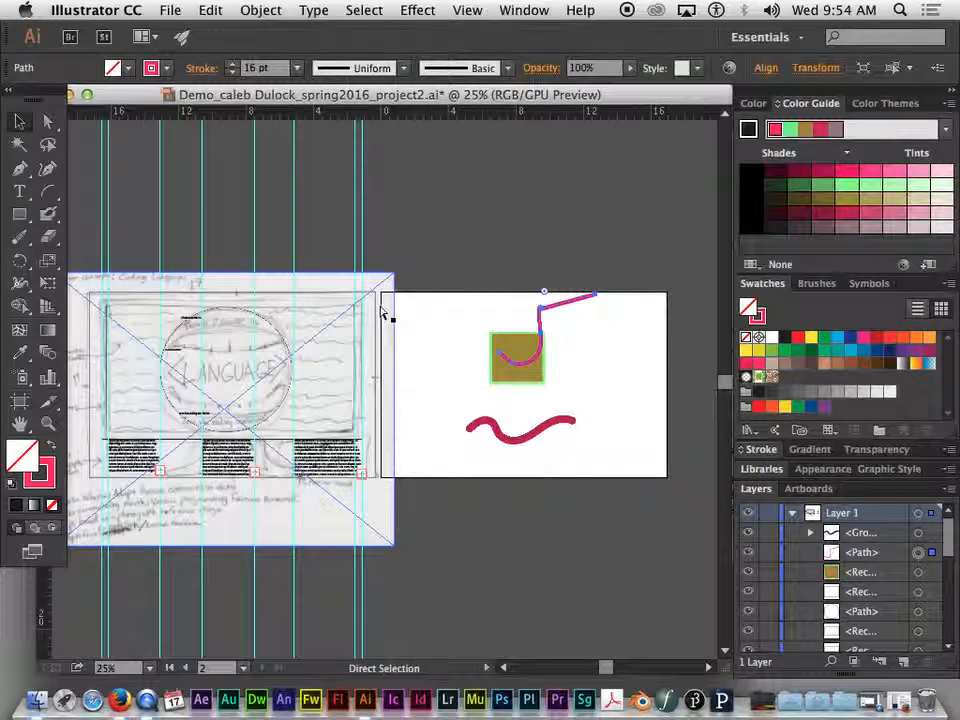
key(super+equal)
key(super+equal)
drag(495, 311, 286, 323)
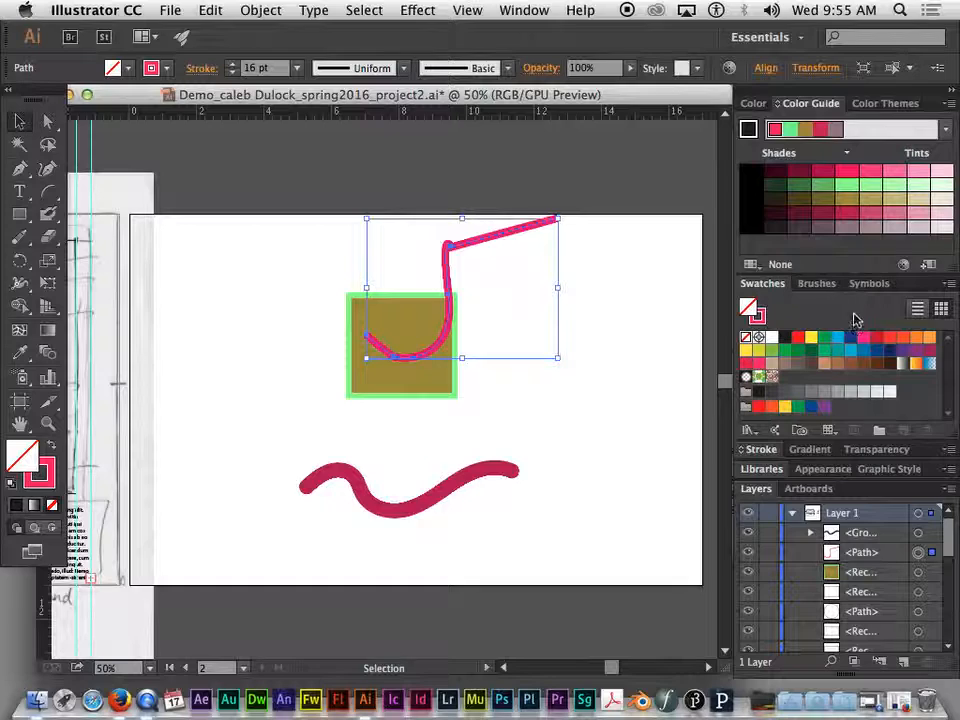
- Select the brown rectangle and examine its stroke and fill entries in the Appearance panel
click(812, 469)
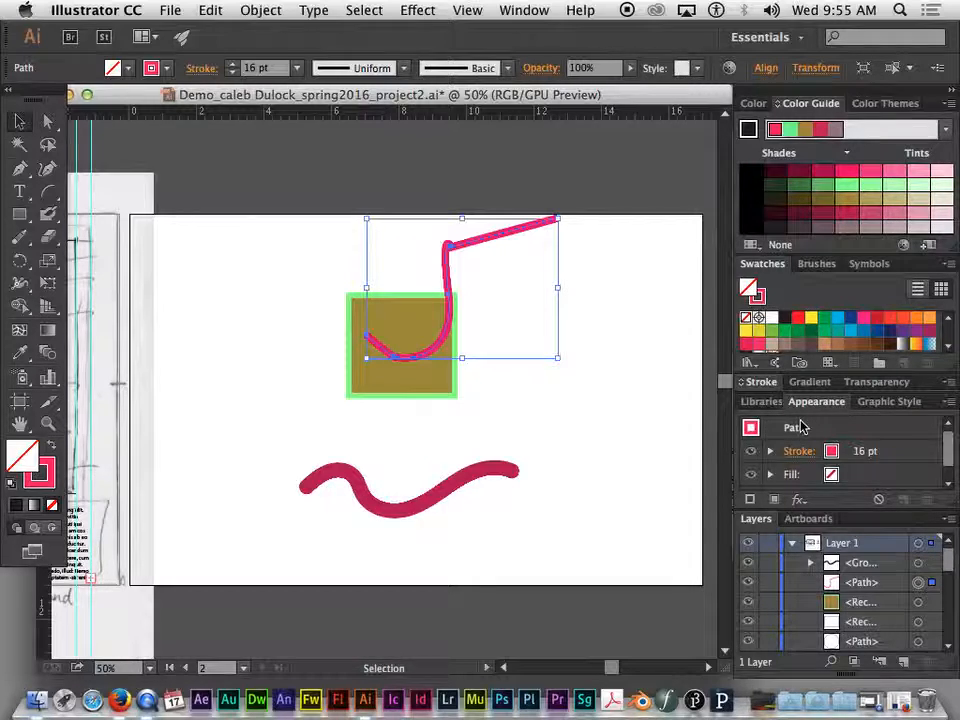
click(385, 380)
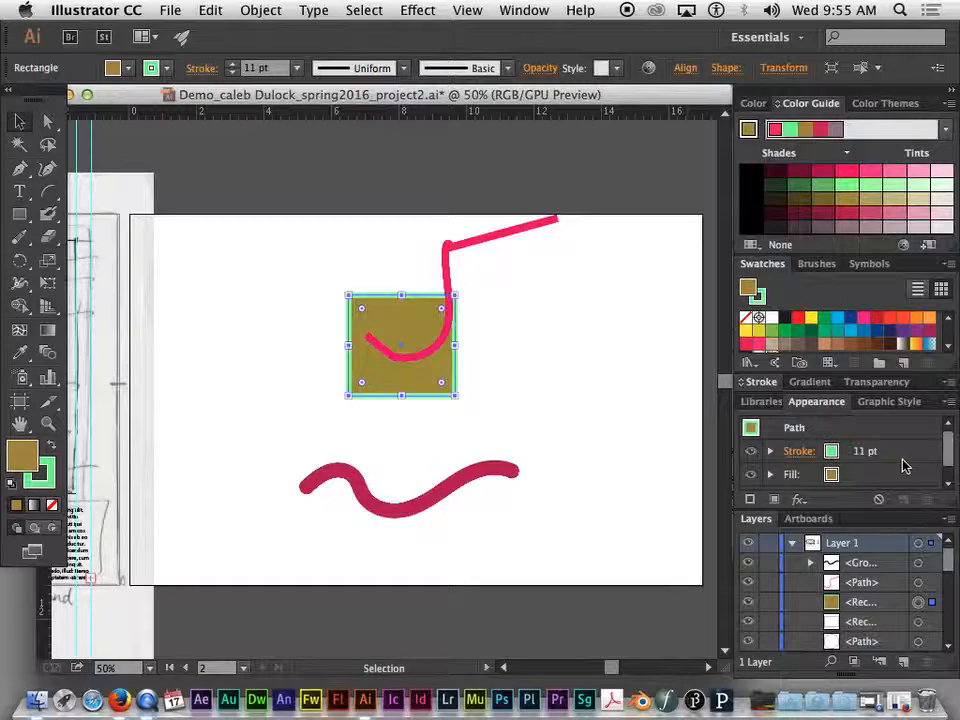
scroll(826, 455, down, 1)
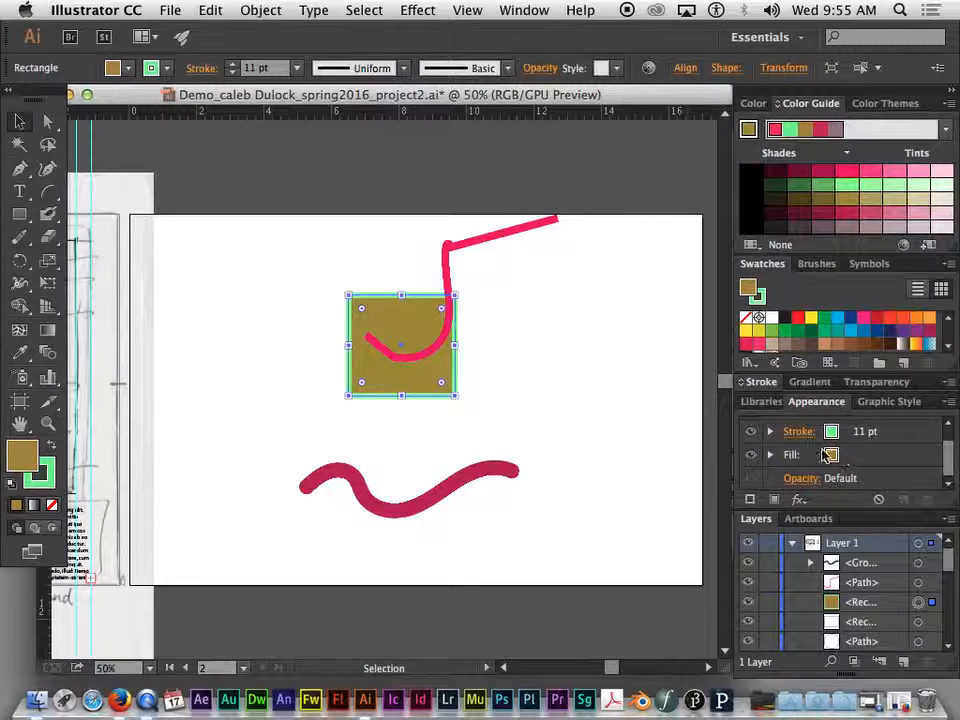
click(769, 432)
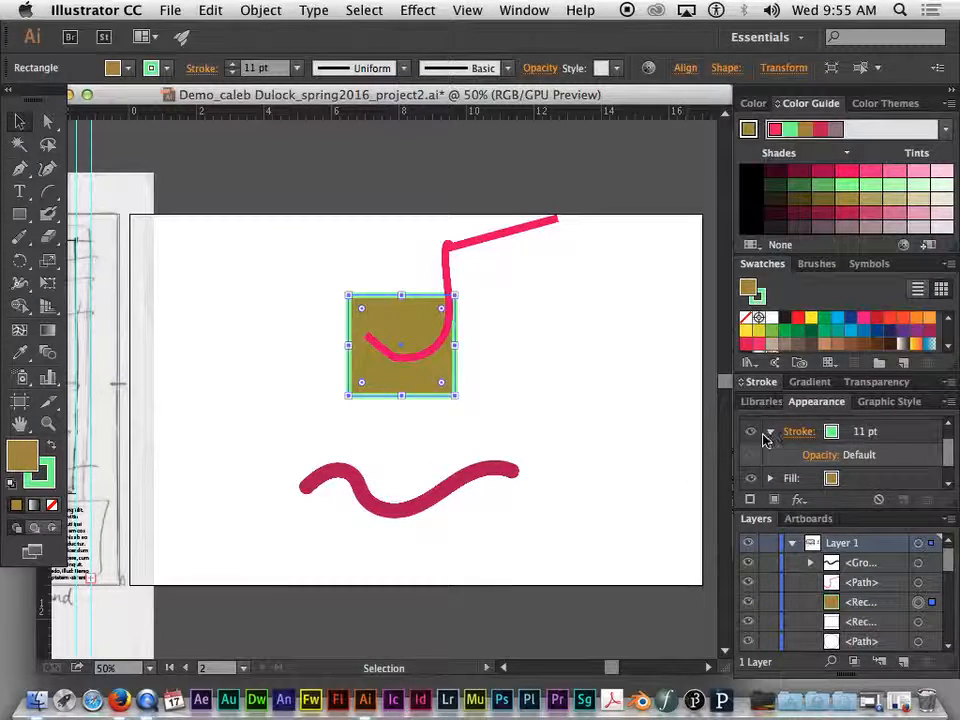
click(771, 433)
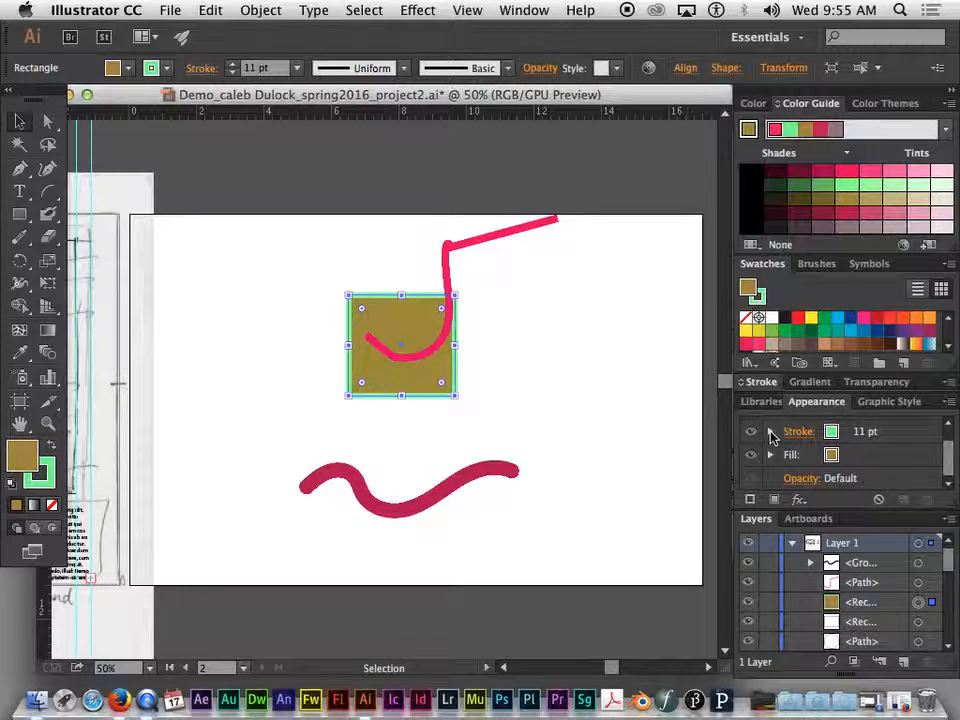
click(771, 433)
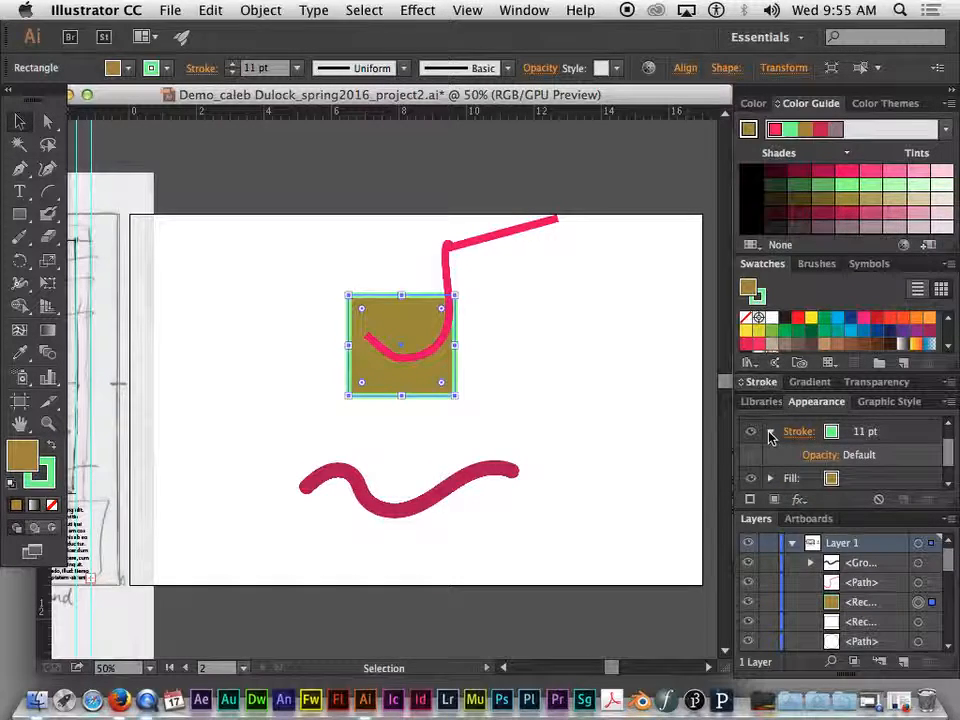
- Inspect the transparency options for the rectangle's stroke
click(827, 457)
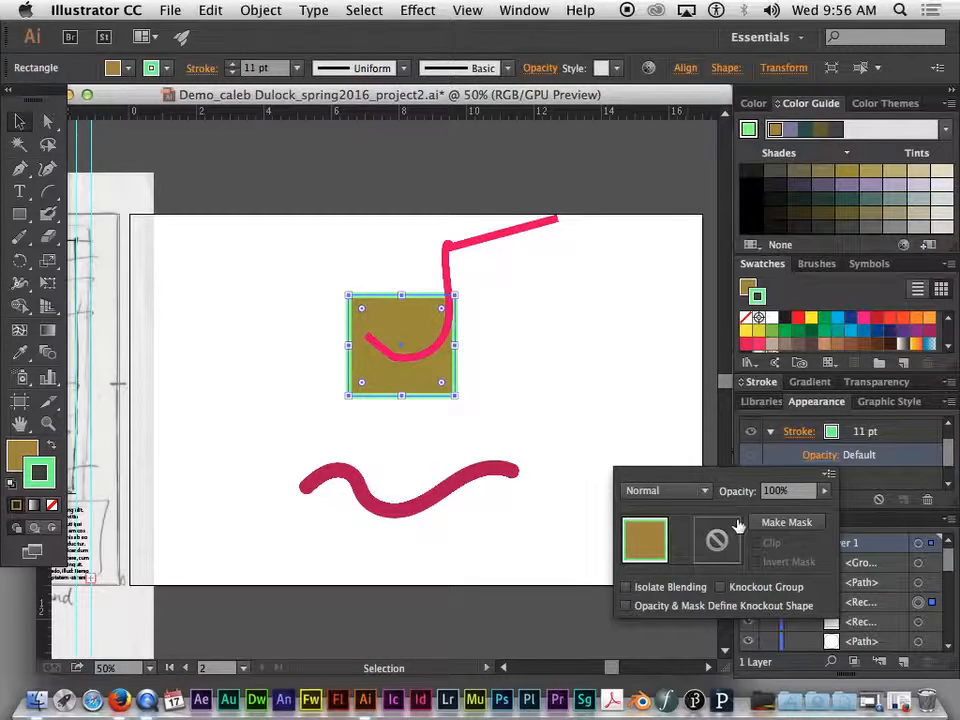
click(762, 491)
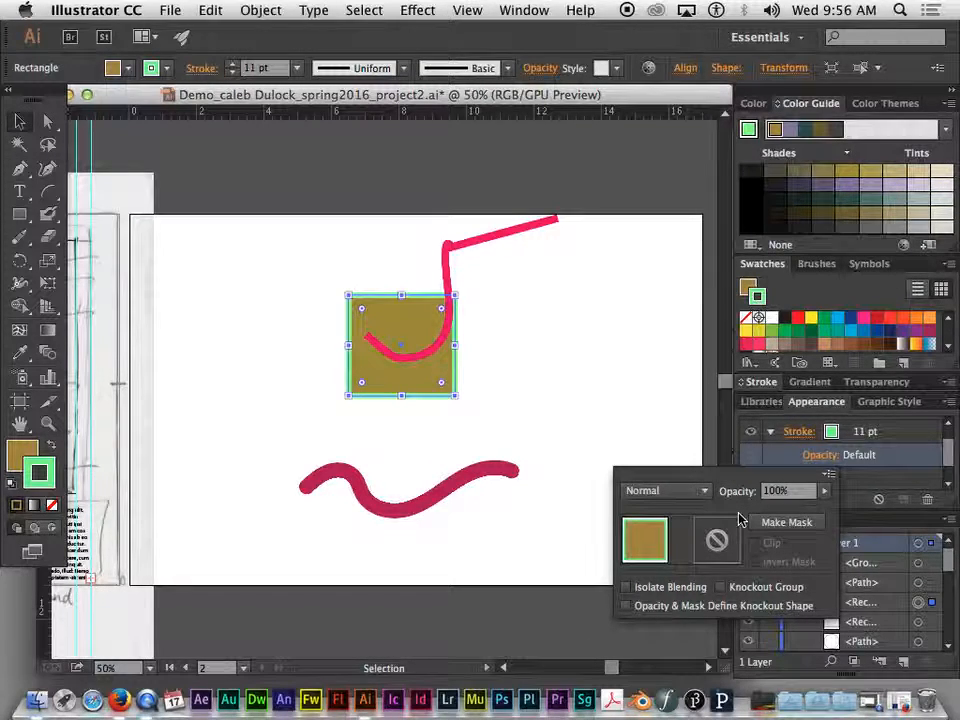
click(825, 494)
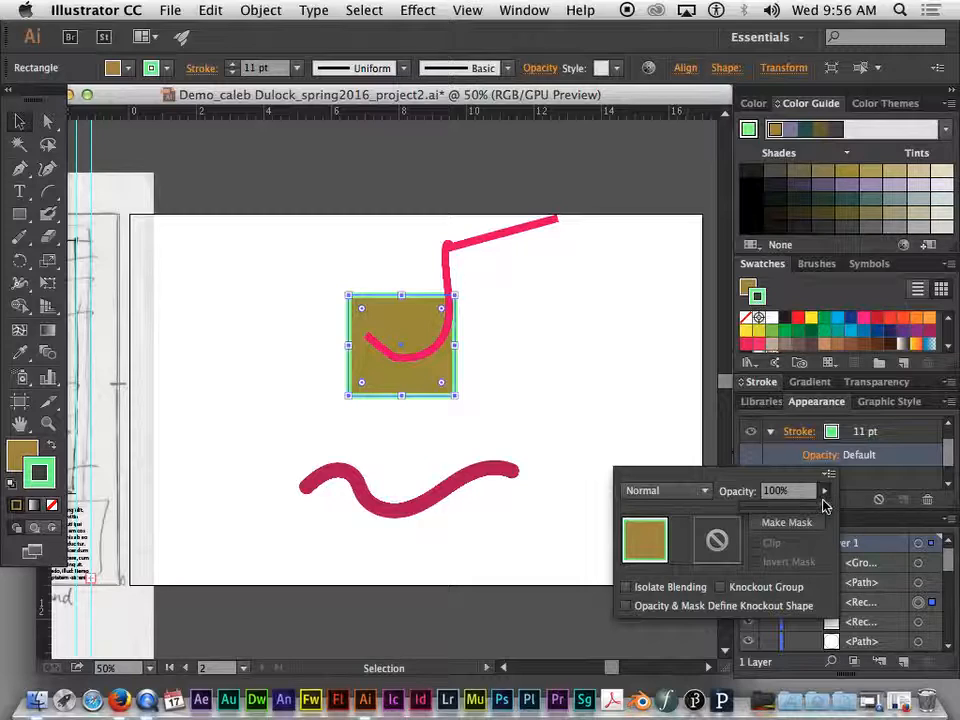
mouse_move(826, 512)
mouse_down()
mouse_move(797, 517)
mouse_move(829, 510)
mouse_up()
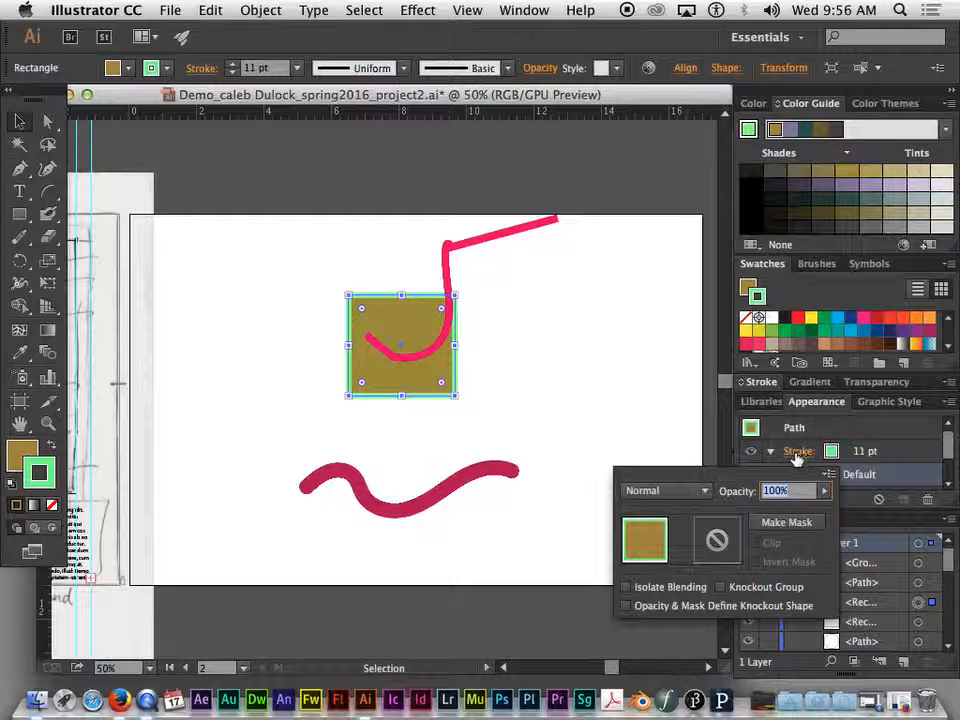
click(889, 451)
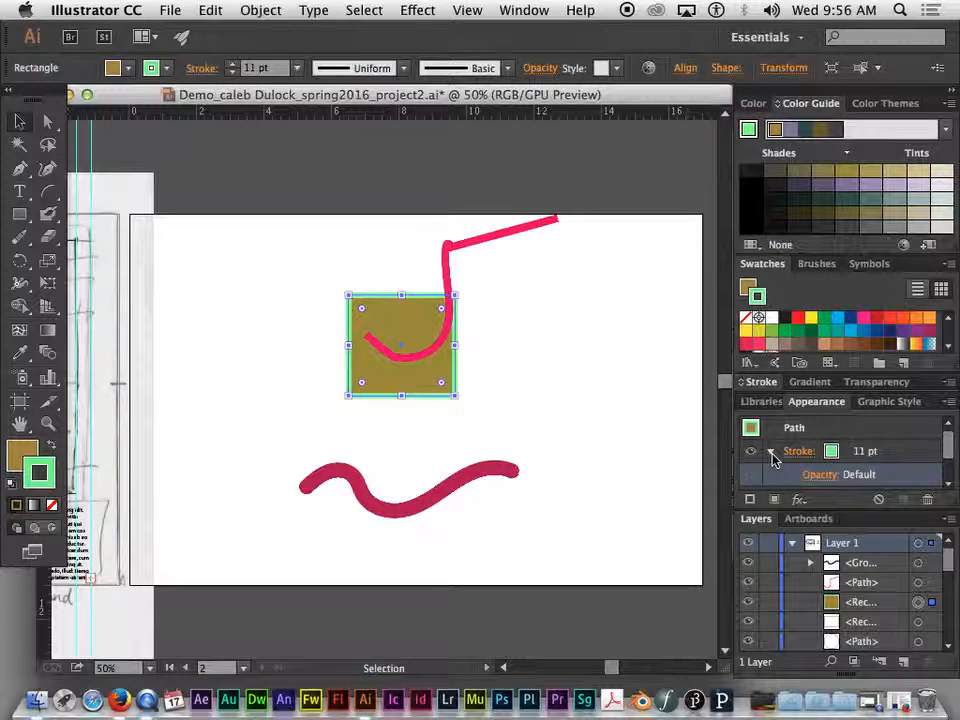
- Select the fill entry and inspect the rectangle's overall transparency options
click(771, 453)
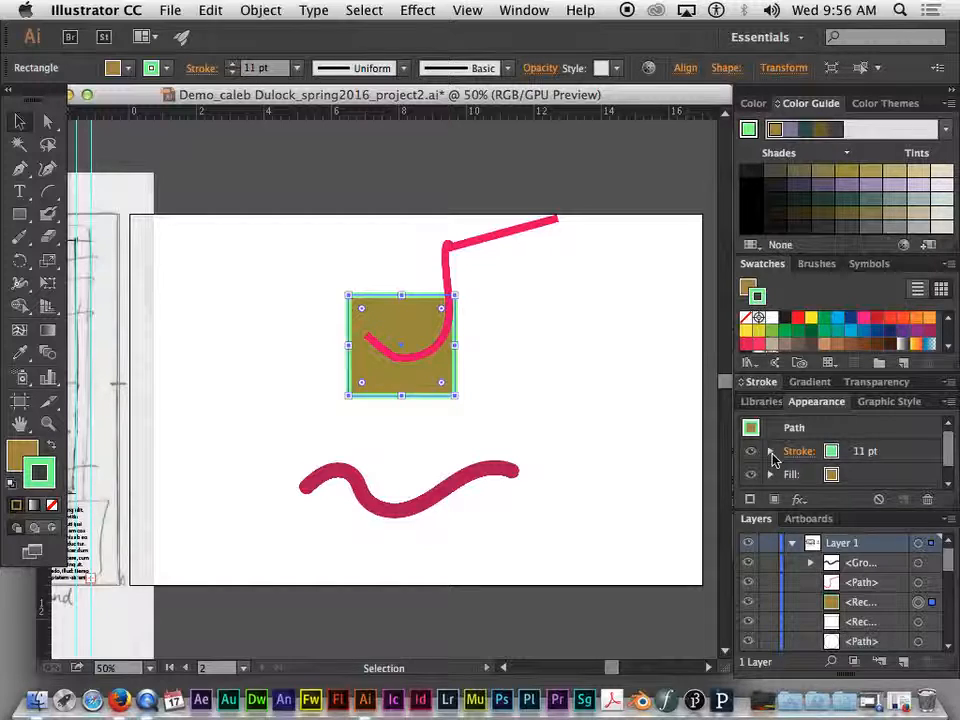
click(810, 475)
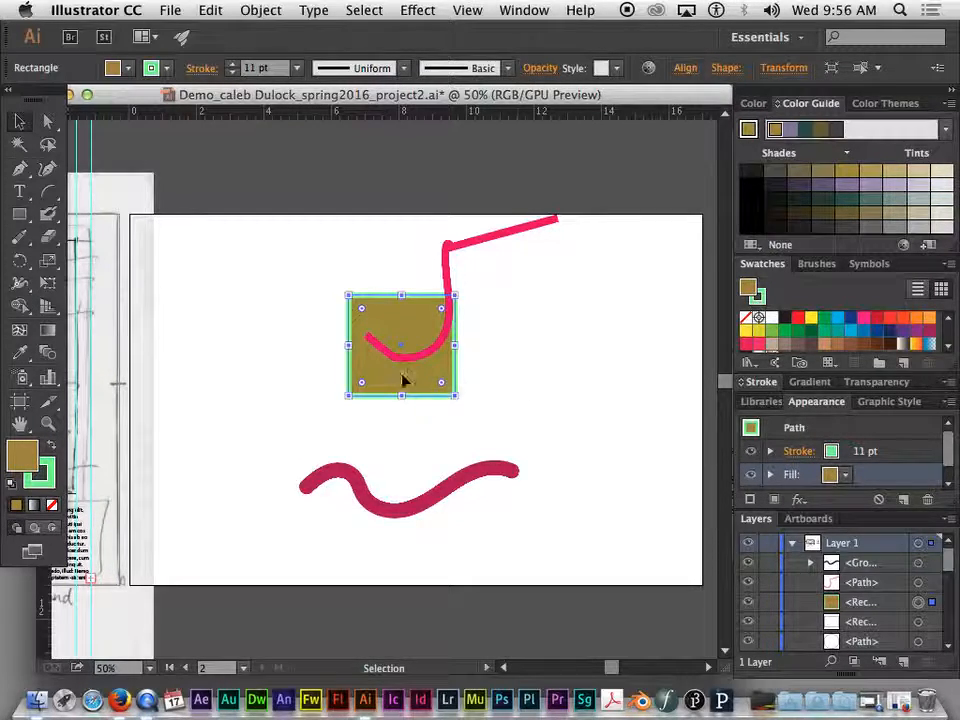
scroll(869, 450, down, 1)
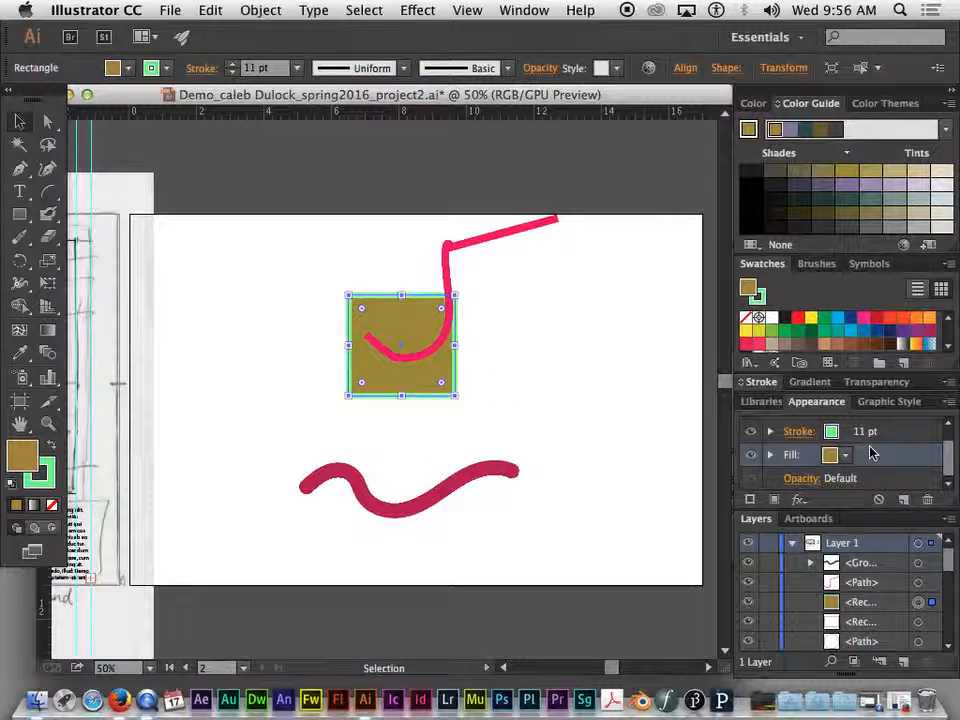
click(795, 480)
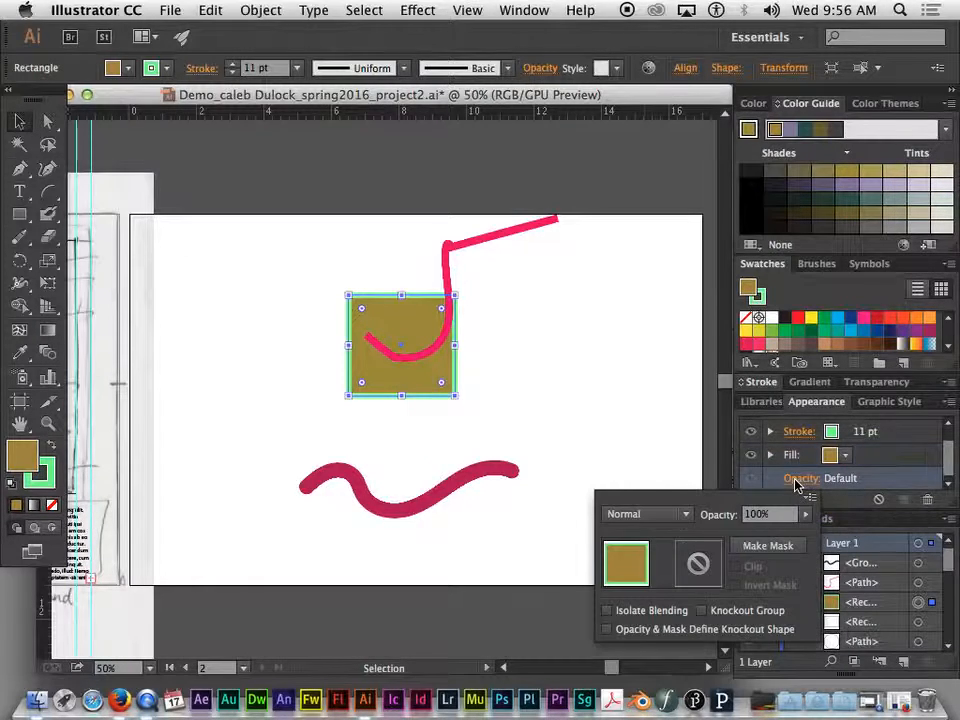
drag(805, 514, 842, 486)
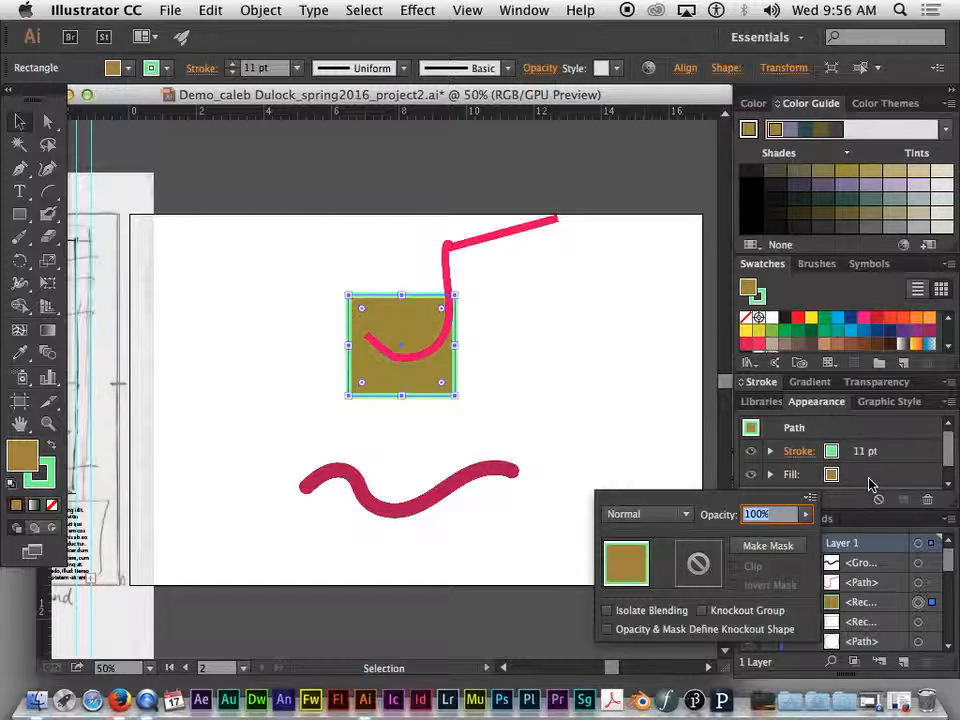
click(866, 484)
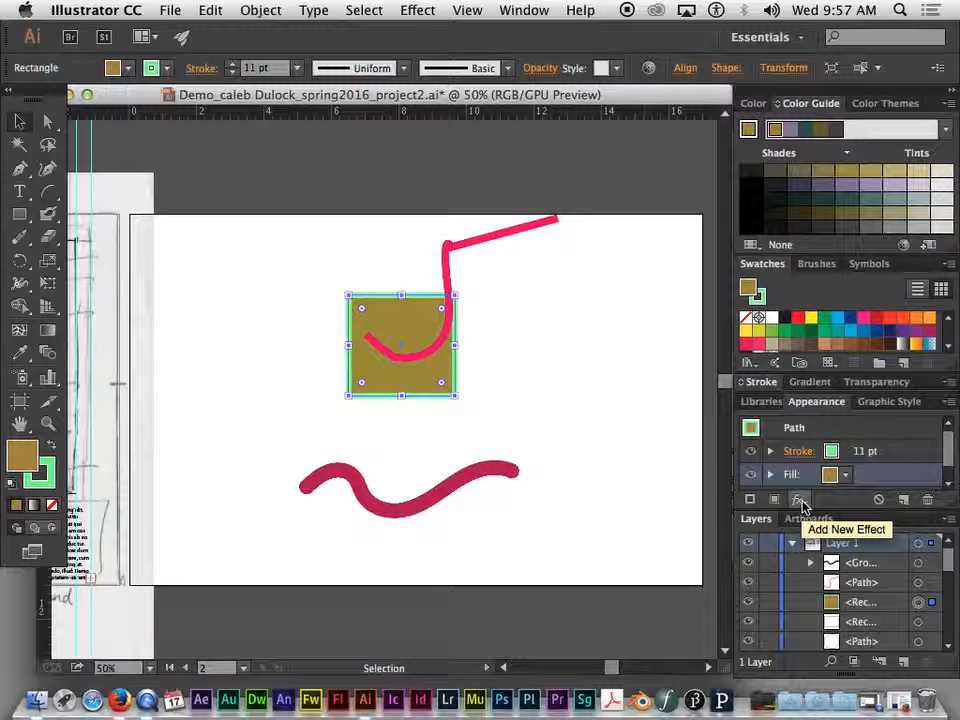
- Apply a 3D Extrude & Bevel effect to the rectangle with preview on and an extrude depth of 200 pt
click(799, 500)
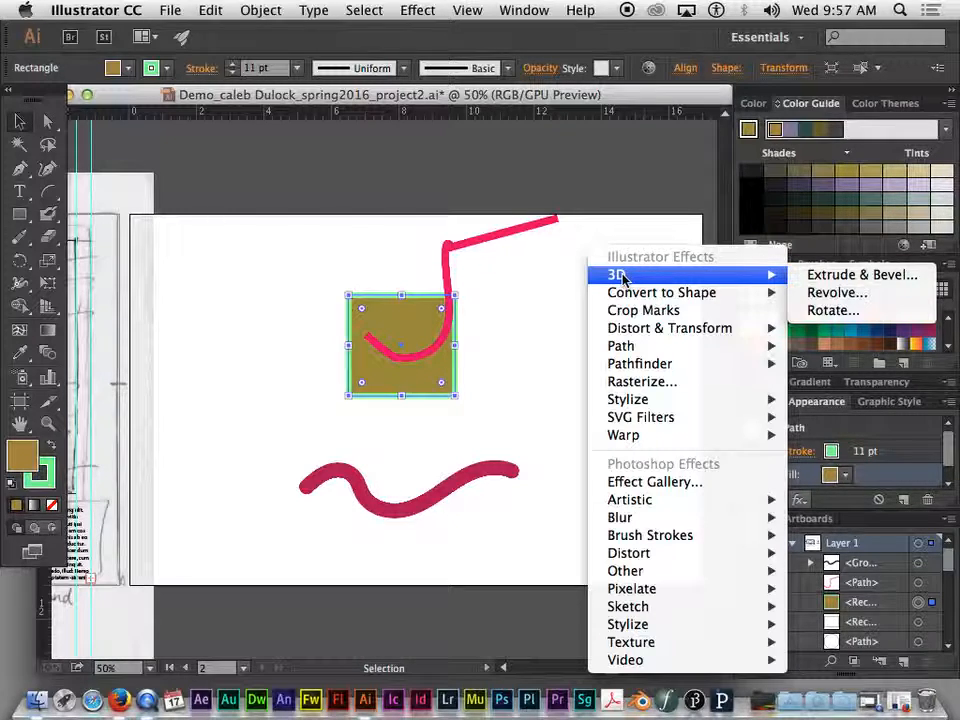
click(865, 278)
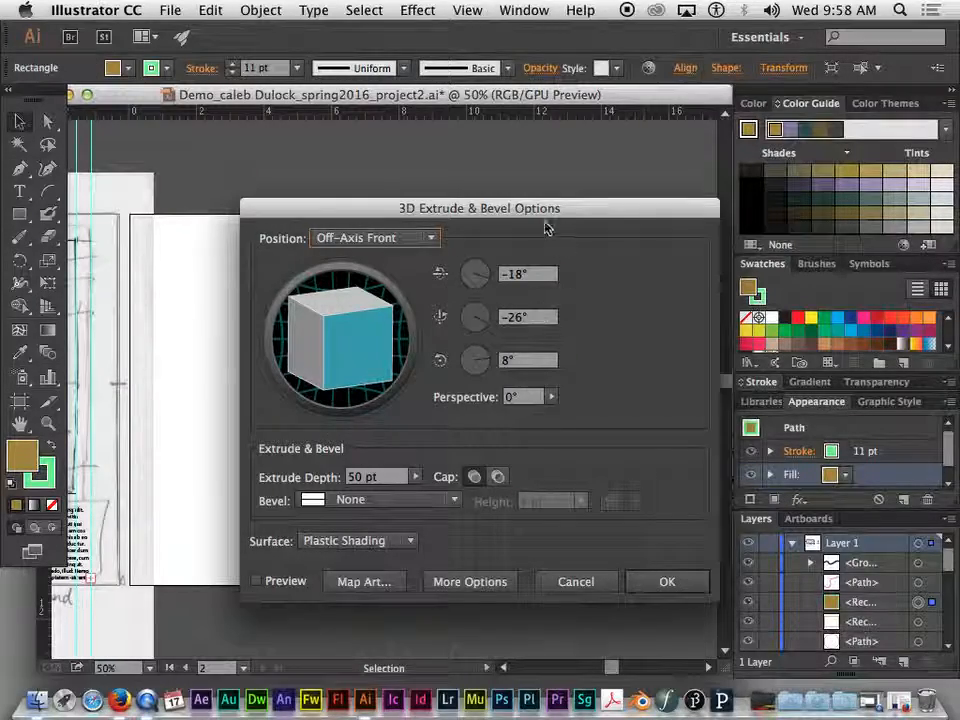
drag(545, 228, 741, 25)
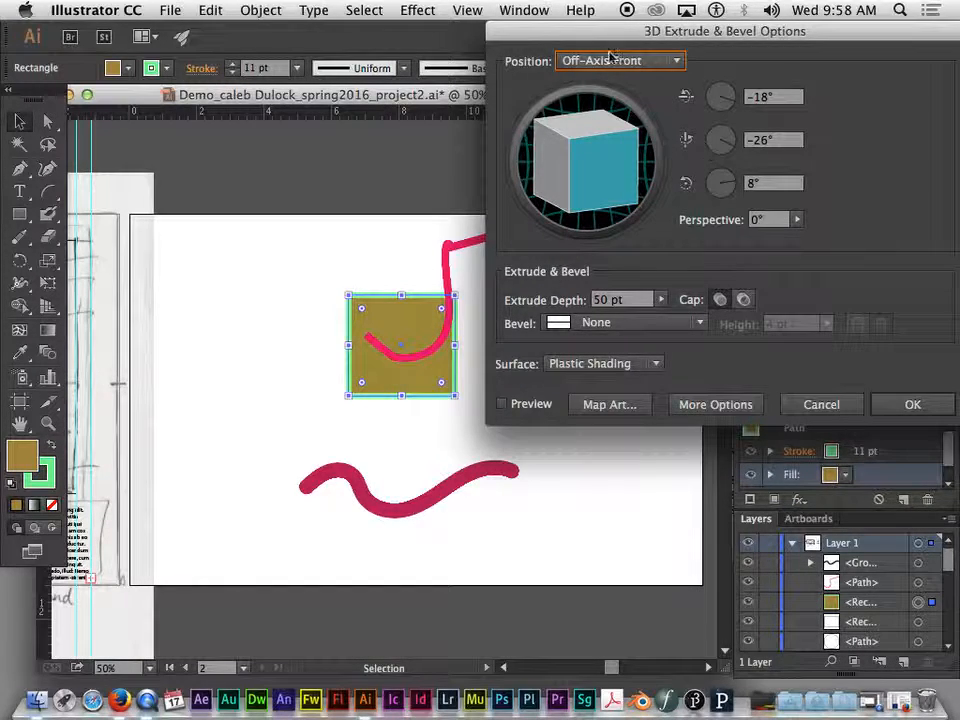
mouse_move(632, 40)
mouse_down()
mouse_move(628, 55)
mouse_move(635, 42)
mouse_up()
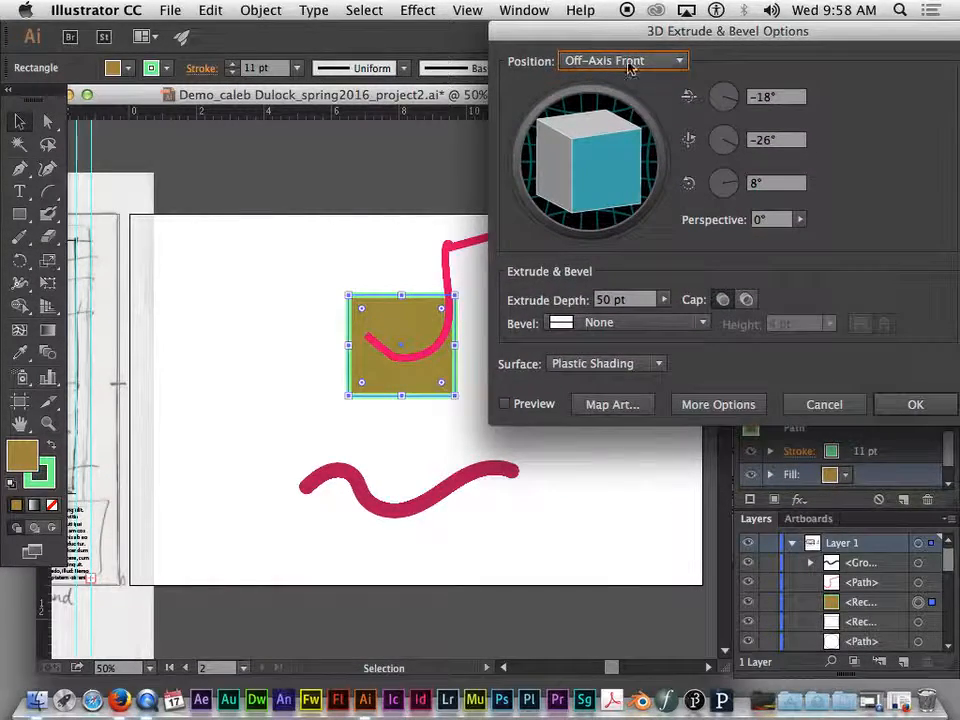
click(510, 405)
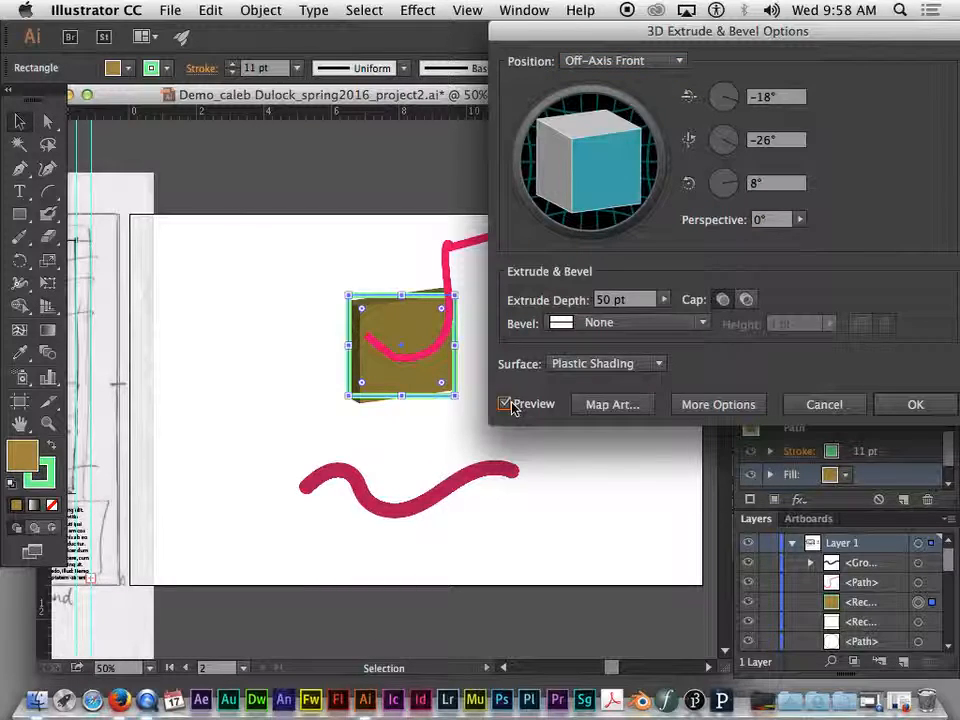
drag(683, 35, 688, 10)
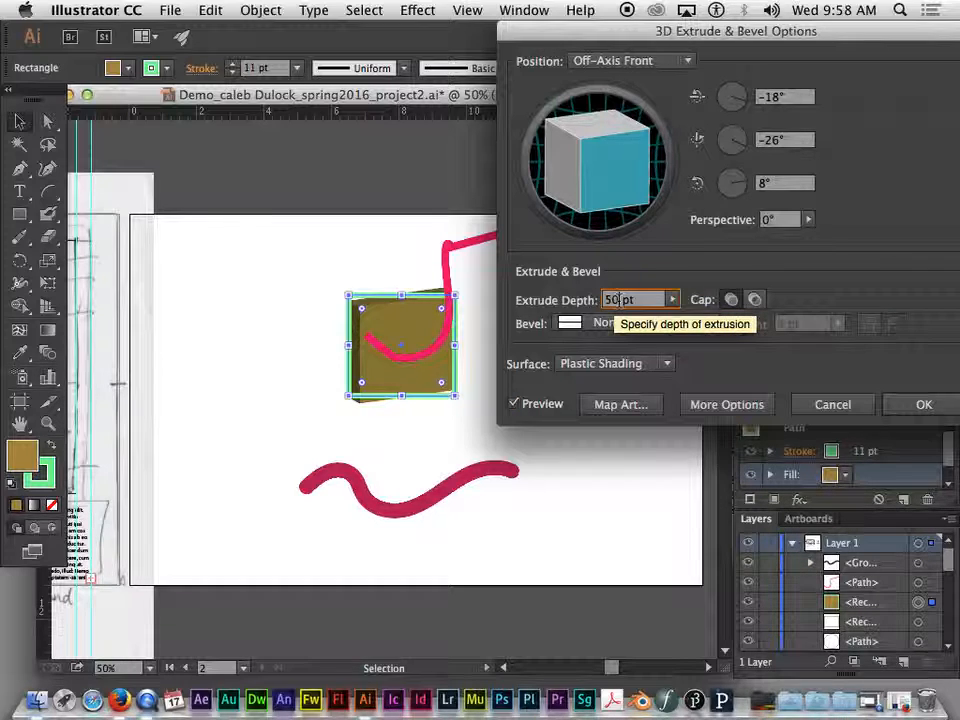
double_click(620, 300)
text(200)
key(Return)
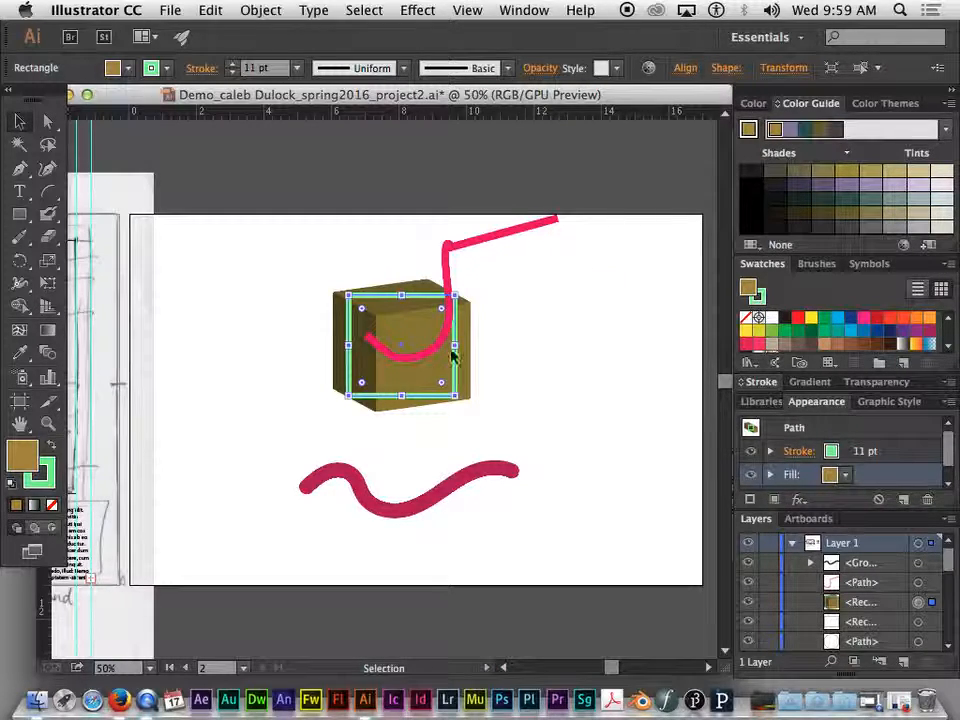
- Locate the 3D Extrude & Bevel entry under the rectangle's fill in the Appearance panel
scroll(900, 450, down, 1)
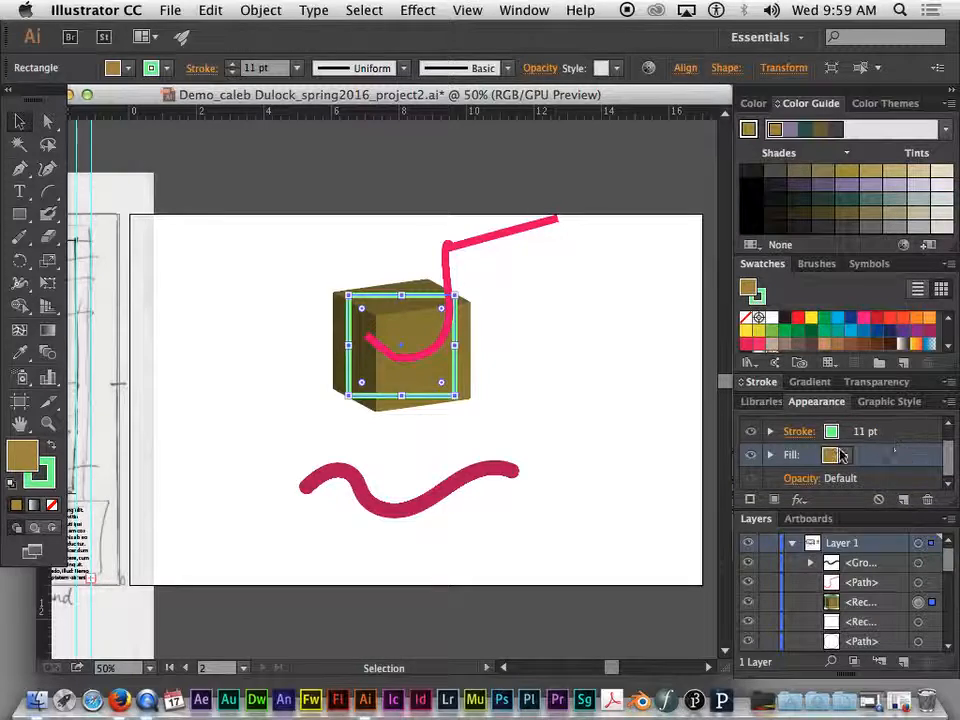
scroll(848, 458, up, 1)
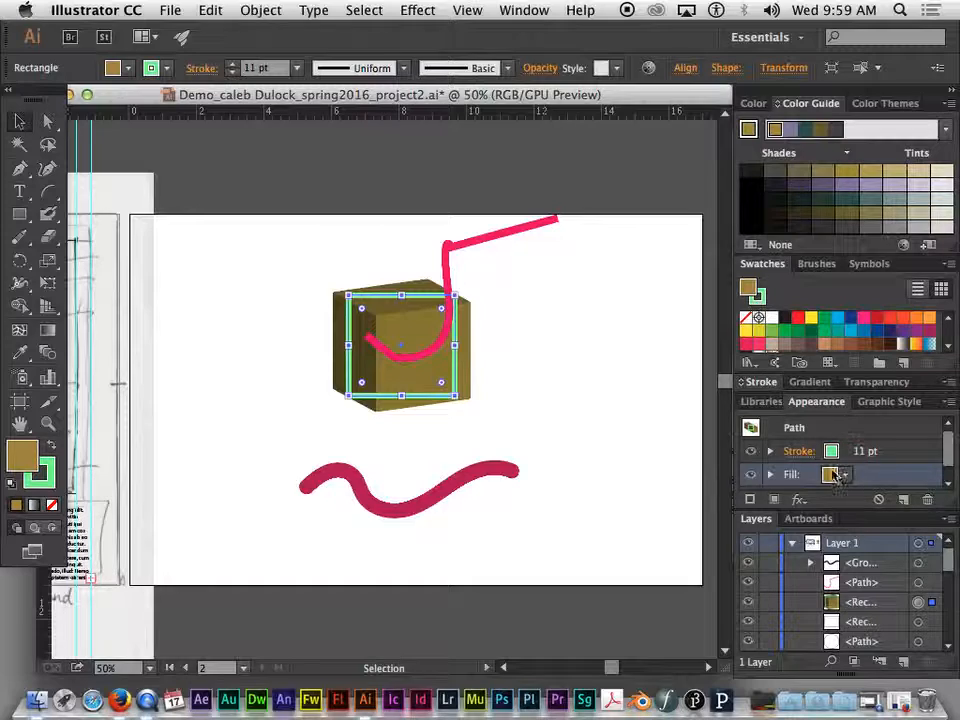
scroll(836, 477, down, 1)
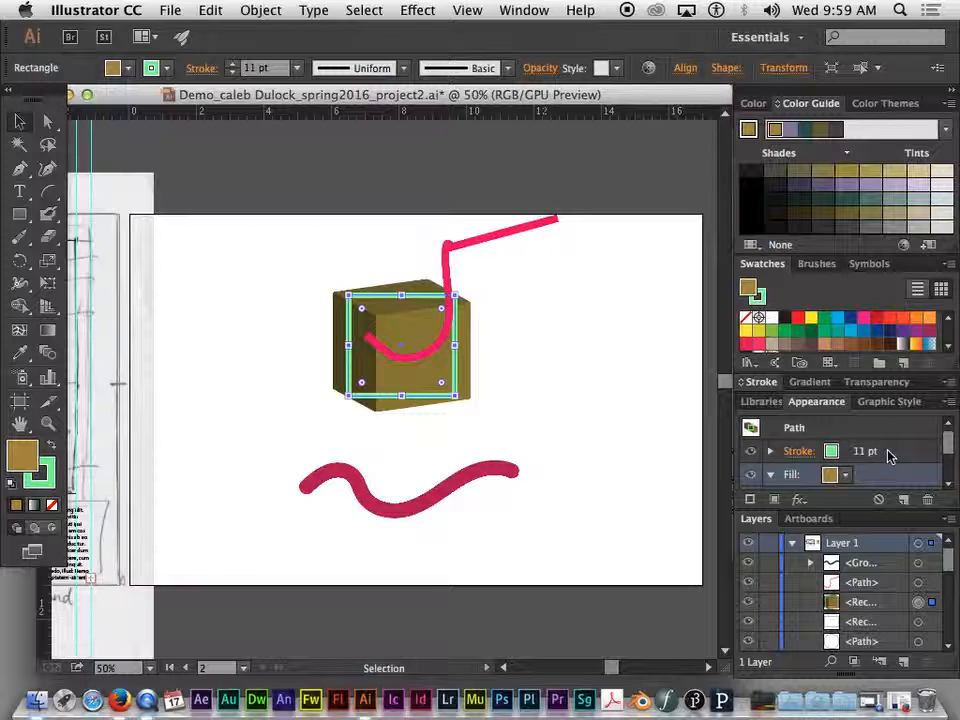
drag(951, 453, 951, 460)
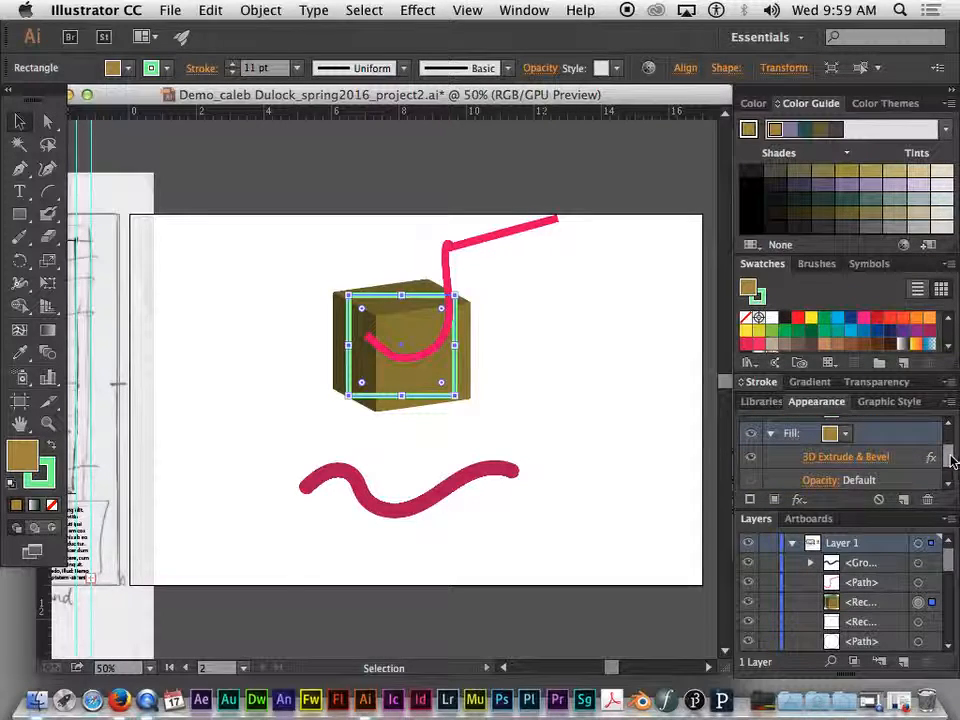
- Try rotating the extruded rectangle in the 3D Extrude & Bevel options, then reset and cancel the changes
click(808, 453)
drag(735, 41, 763, 28)
click(552, 408)
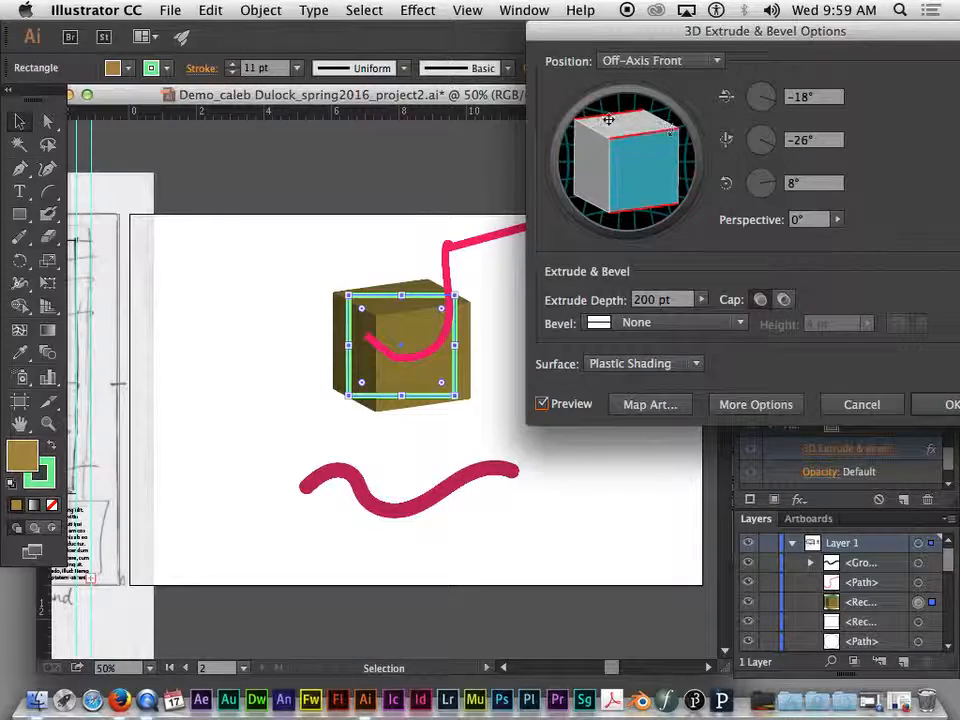
drag(614, 118, 644, 177)
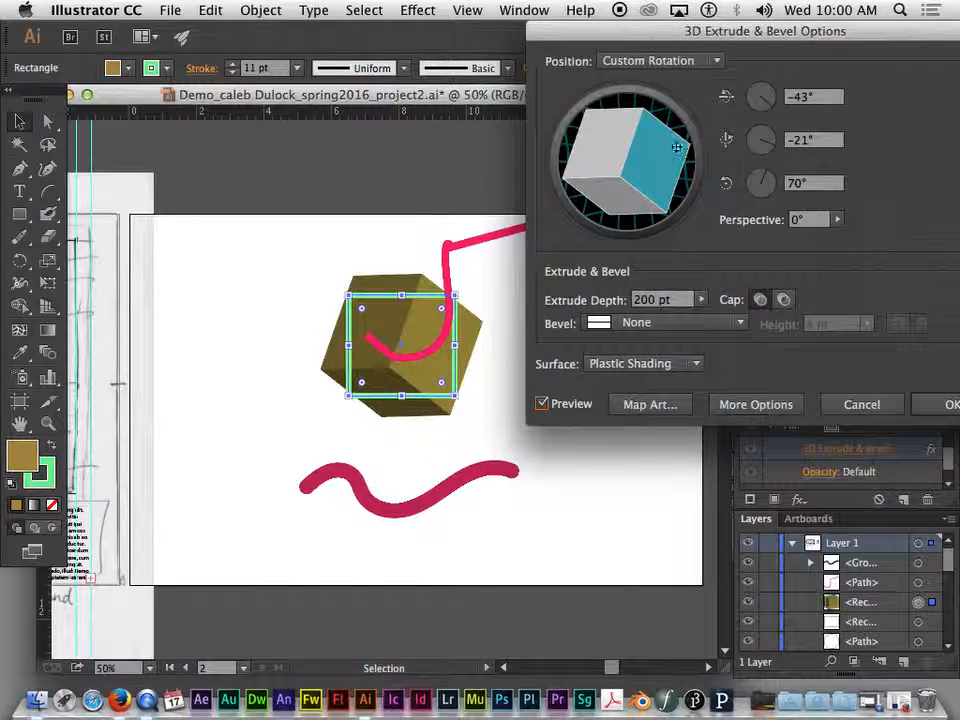
mouse_move(765, 99)
mouse_down()
mouse_move(754, 94)
mouse_move(773, 113)
mouse_move(765, 112)
mouse_up()
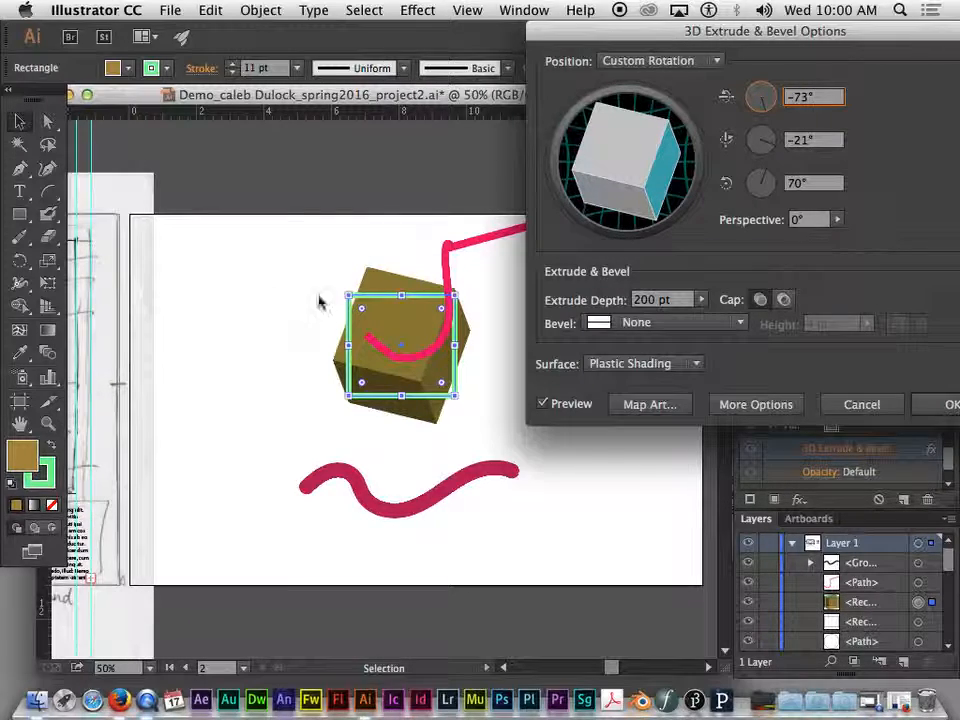
mouse_move(670, 163)
mouse_down()
mouse_move(632, 154)
mouse_move(660, 161)
mouse_move(645, 152)
mouse_move(668, 150)
mouse_up()
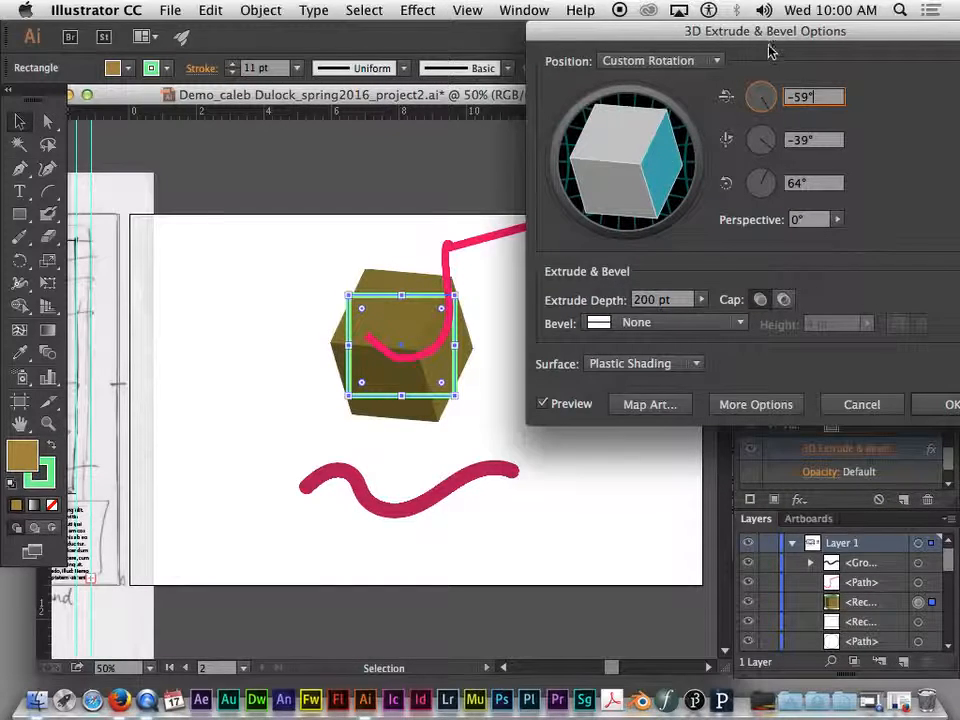
drag(768, 33, 689, 28)
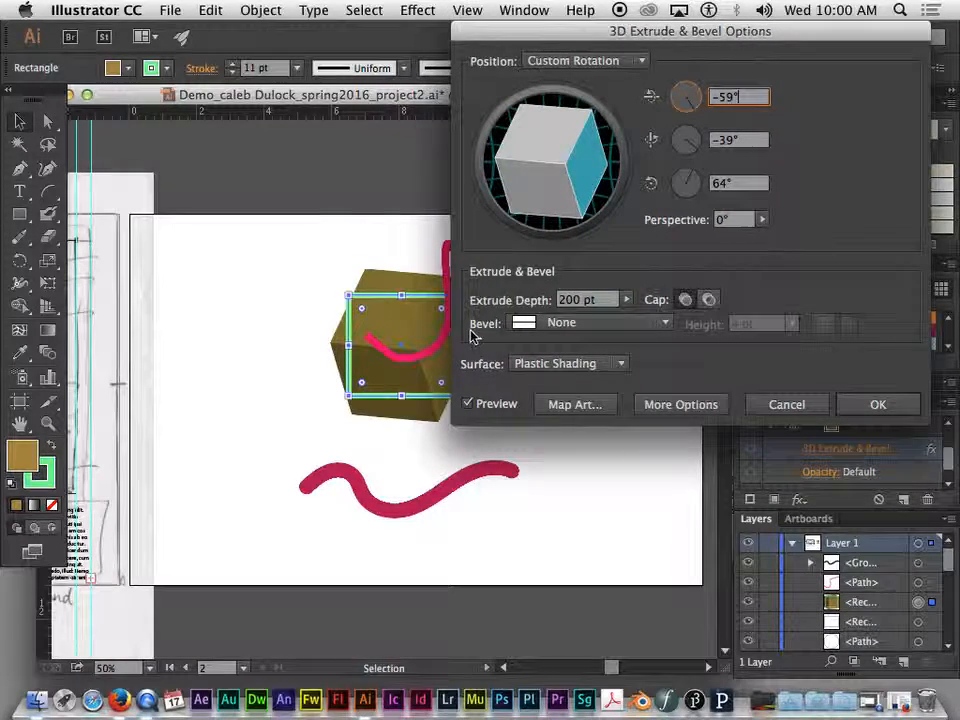
alt+click(818, 405)
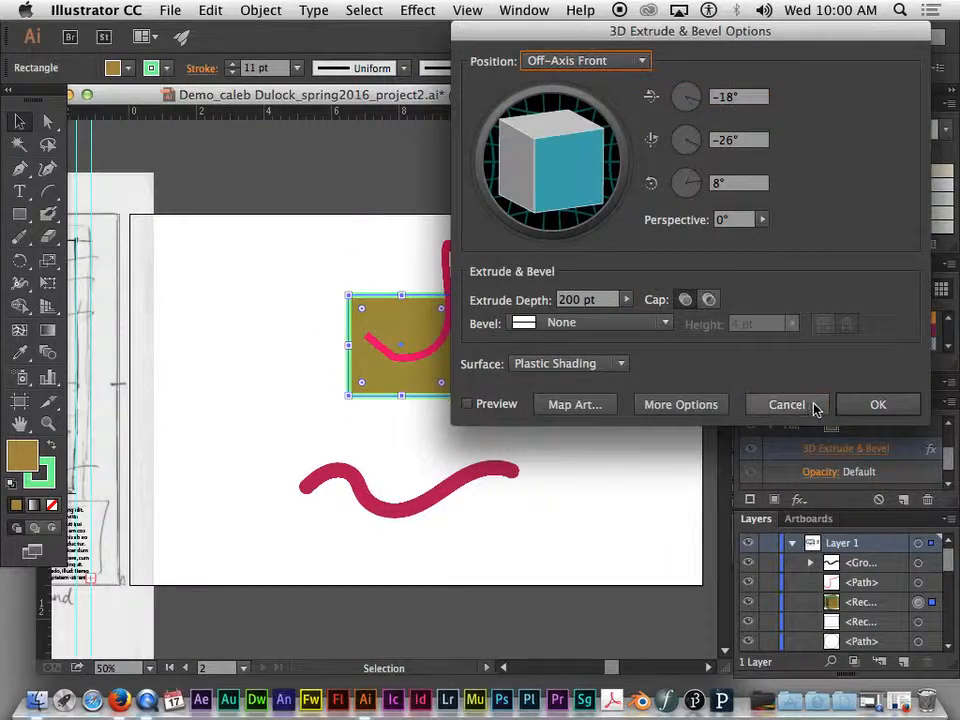
click(784, 405)
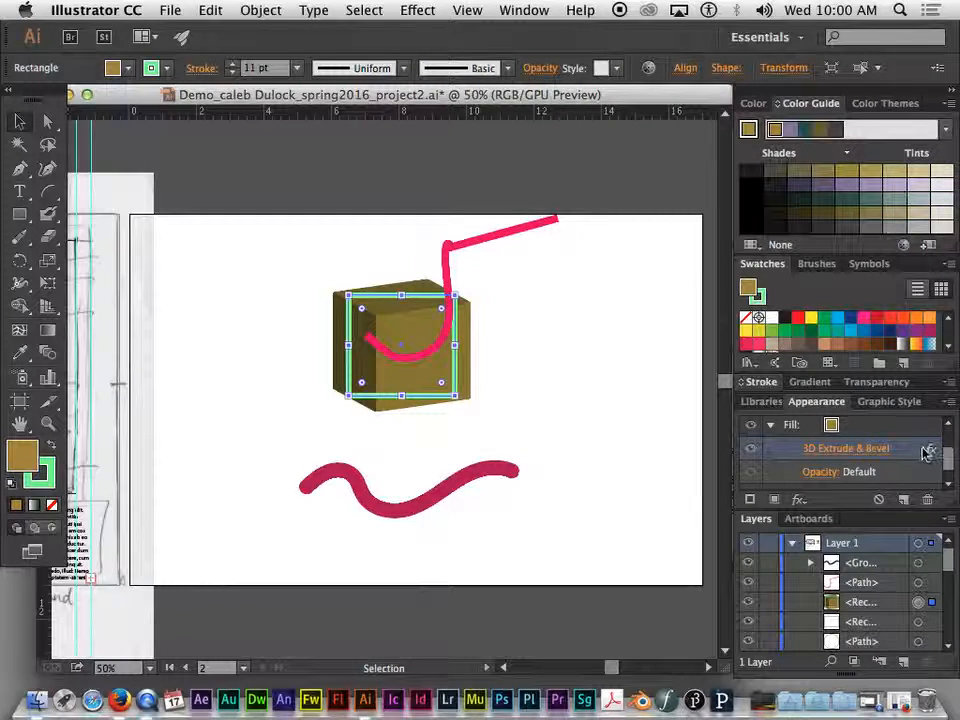
- Remove the 3D Extrude & Bevel effect from the rectangle's appearance, undoing an accidental deletion of the rectangle
click(783, 450)
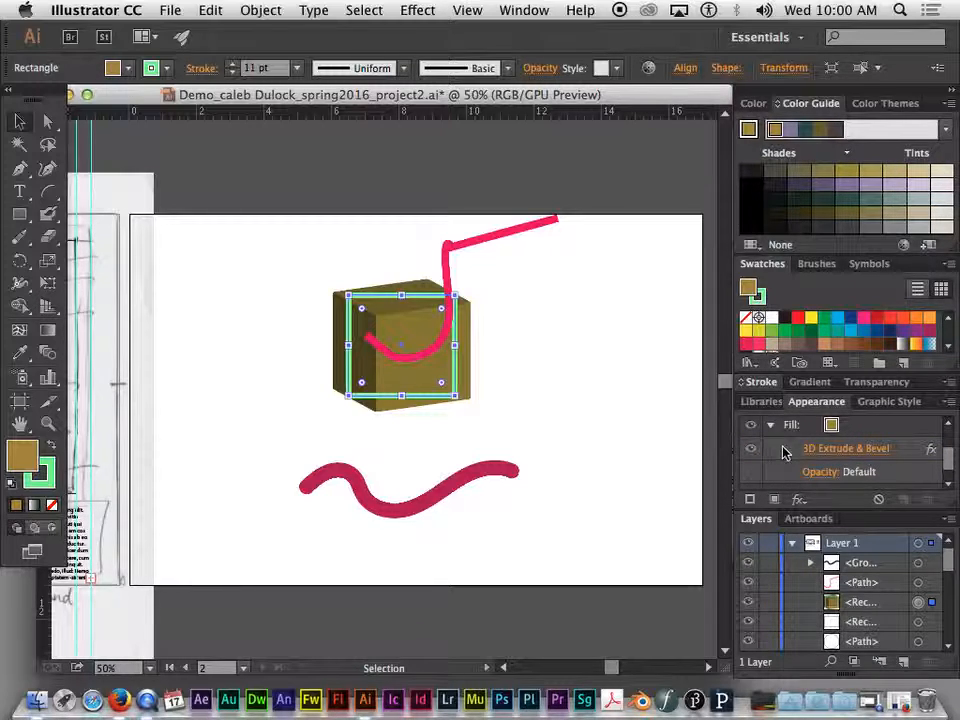
click(932, 453)
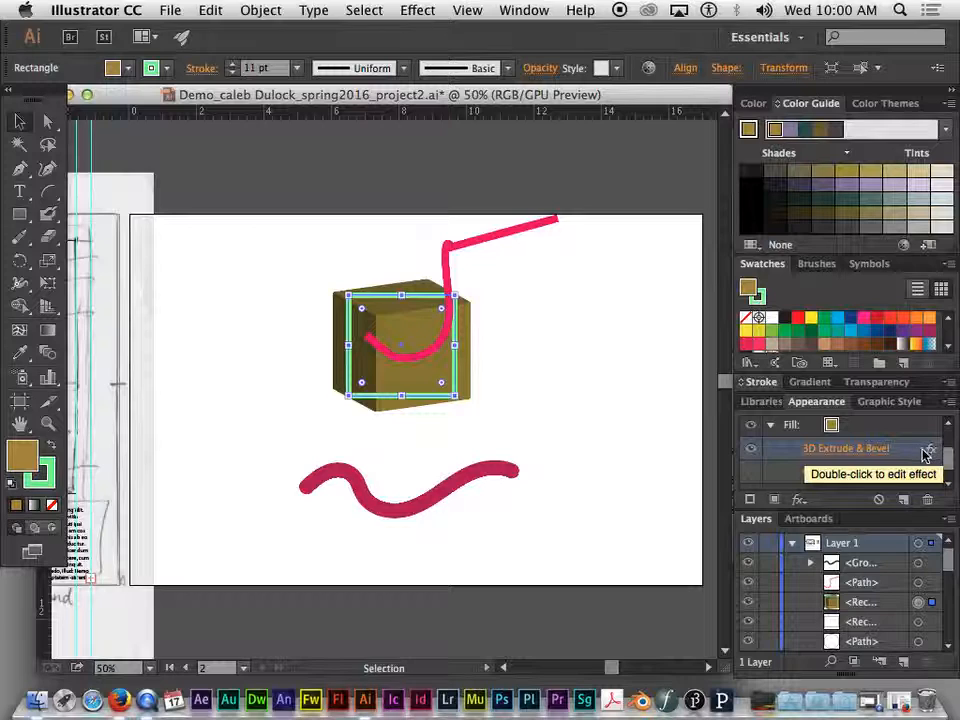
key(Delete)
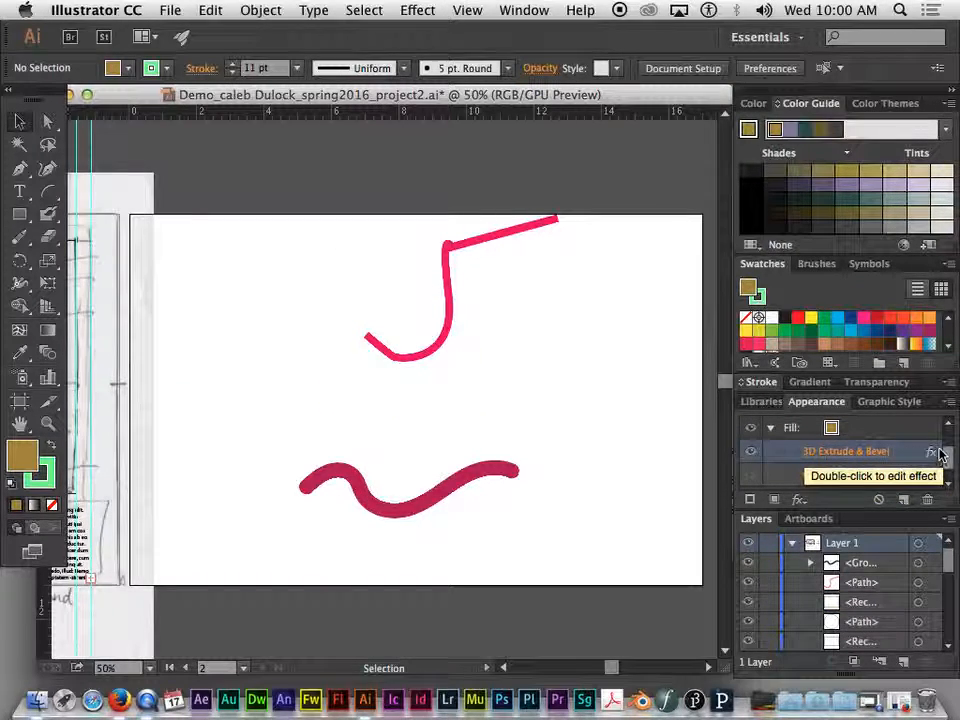
key(ctrl+z)
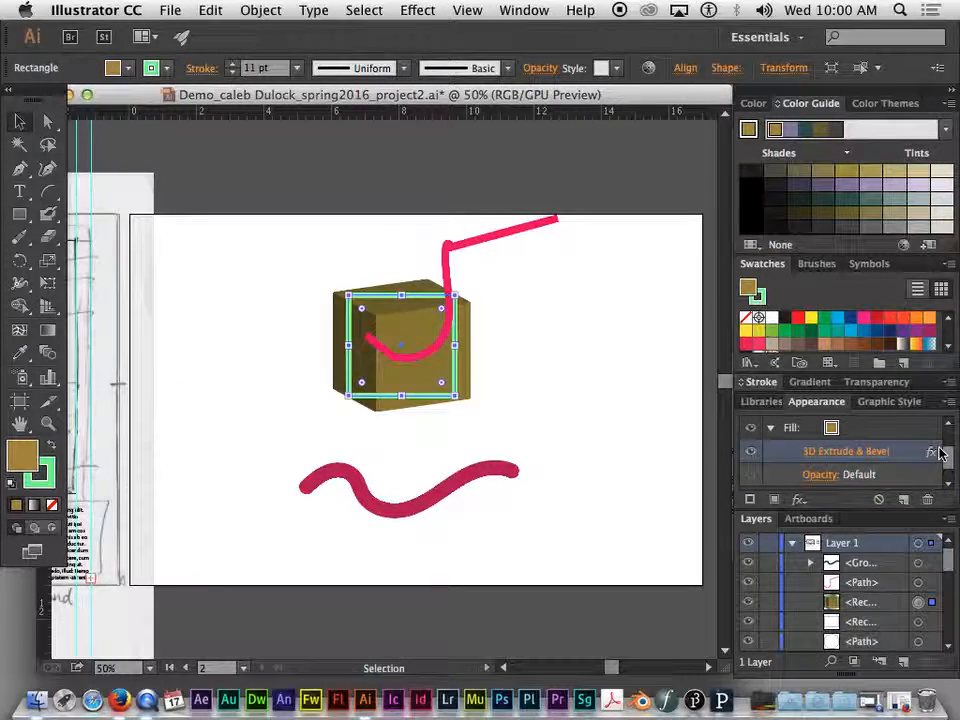
click(927, 499)
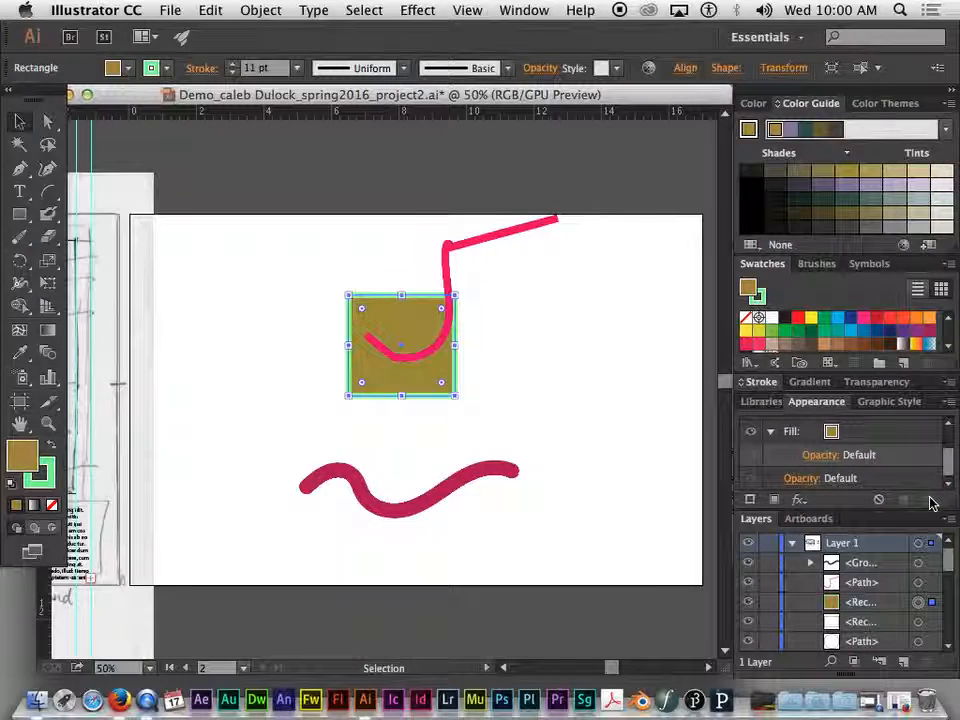
- Apply a Scribble effect to the rectangle with preview on, using the Childlike preset
click(770, 434)
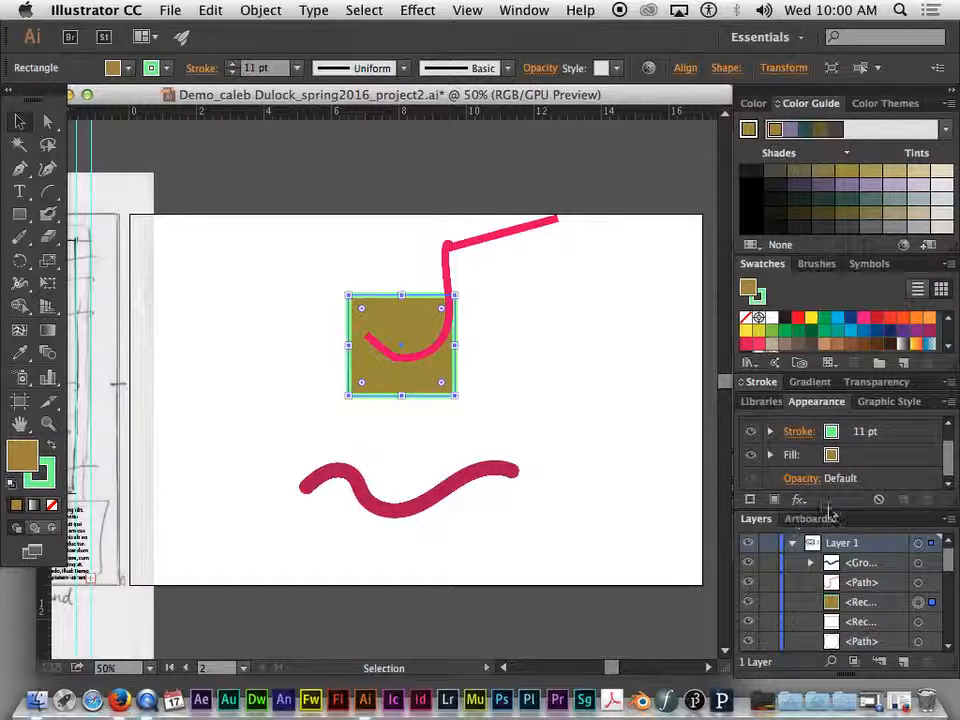
click(799, 499)
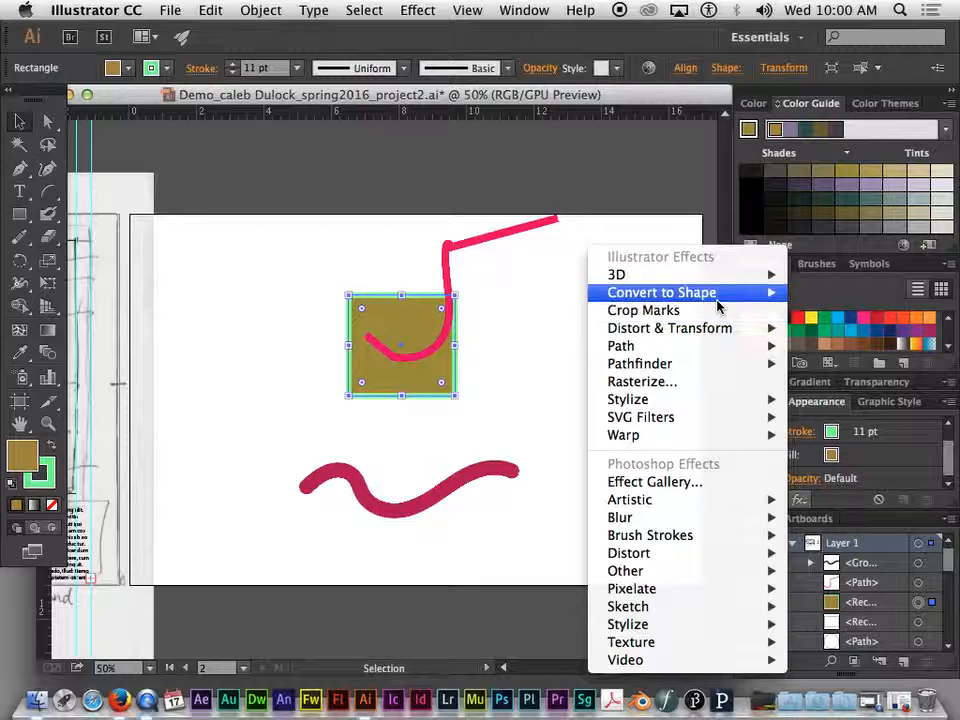
click(806, 505)
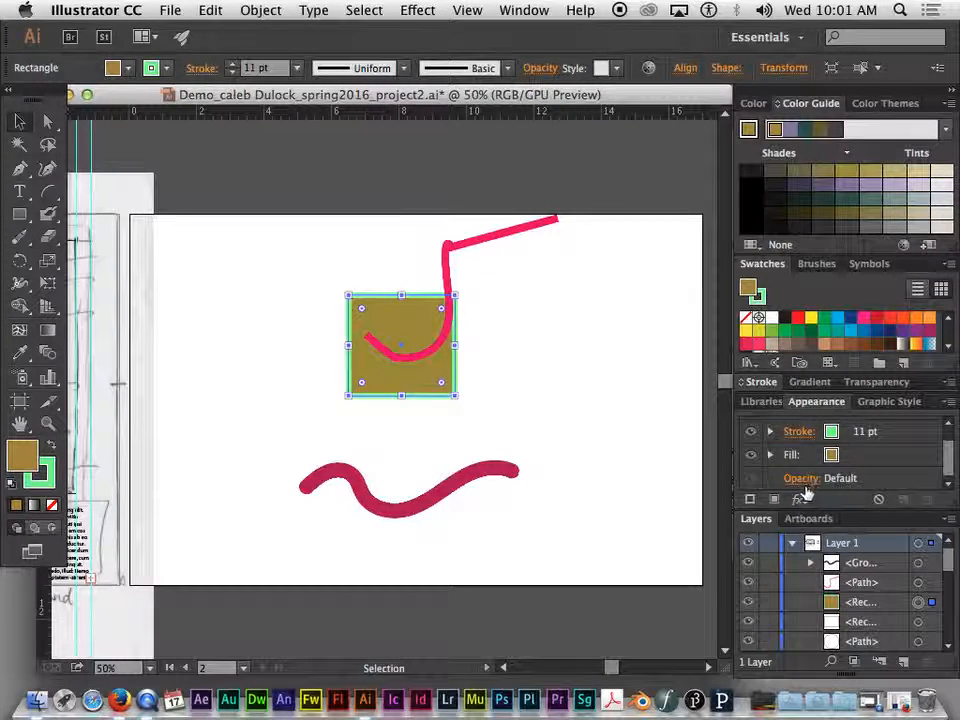
click(799, 499)
mouse_move(697, 328)
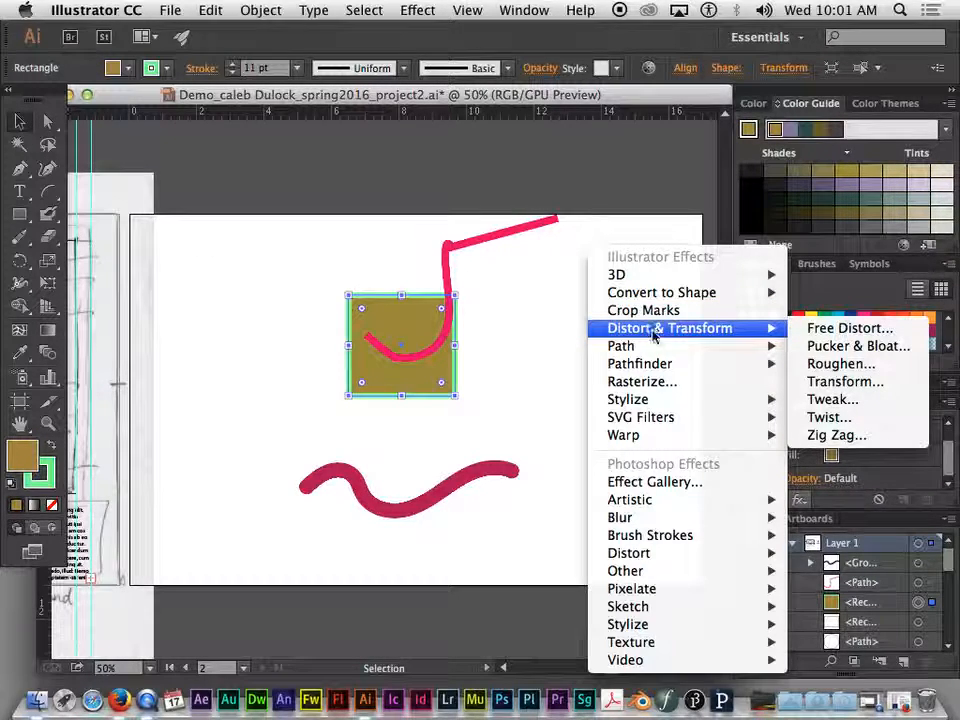
mouse_move(652, 346)
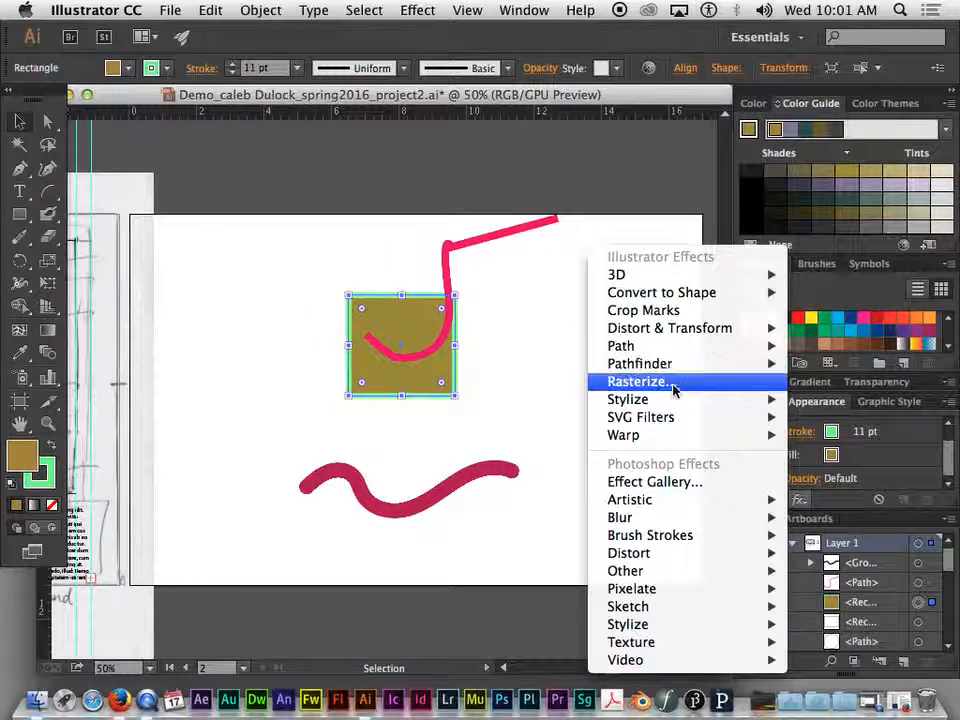
mouse_move(657, 404)
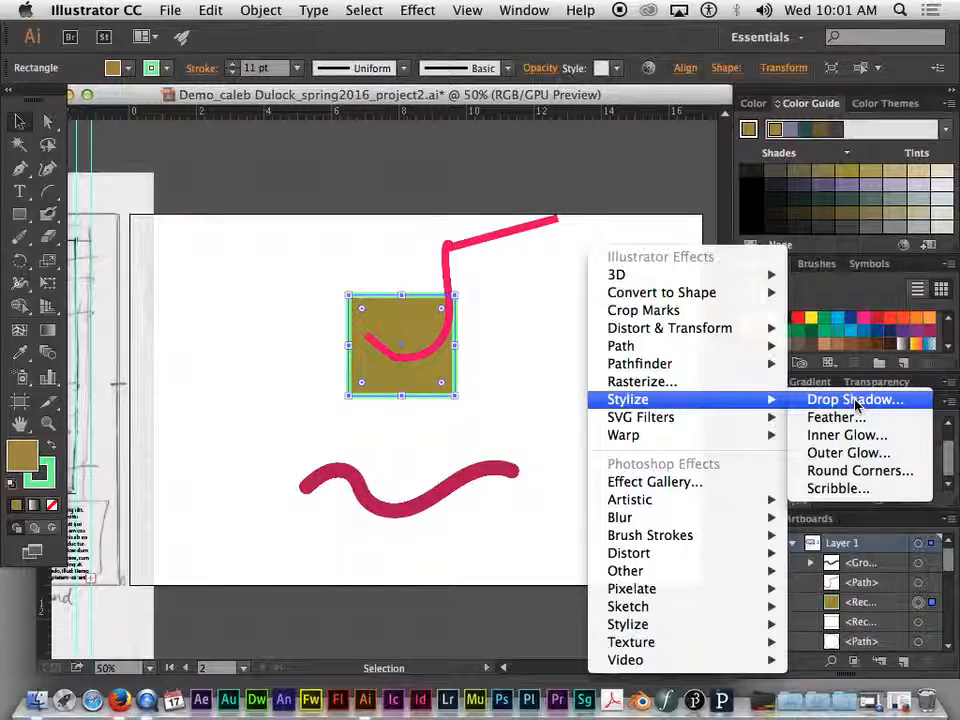
click(840, 489)
drag(510, 111, 744, 106)
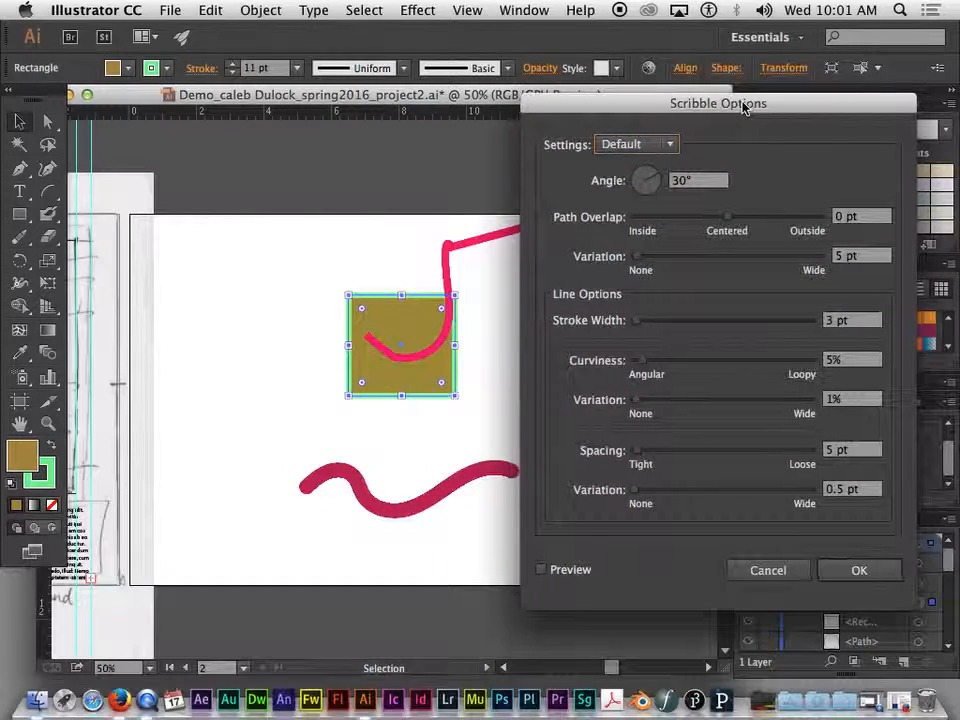
click(539, 571)
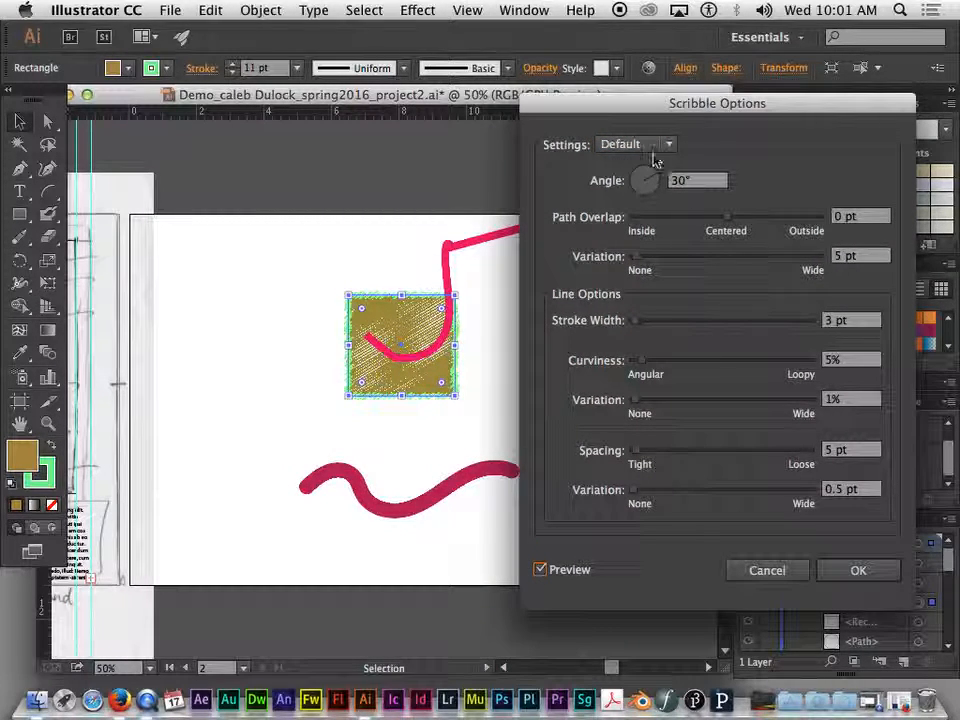
click(640, 146)
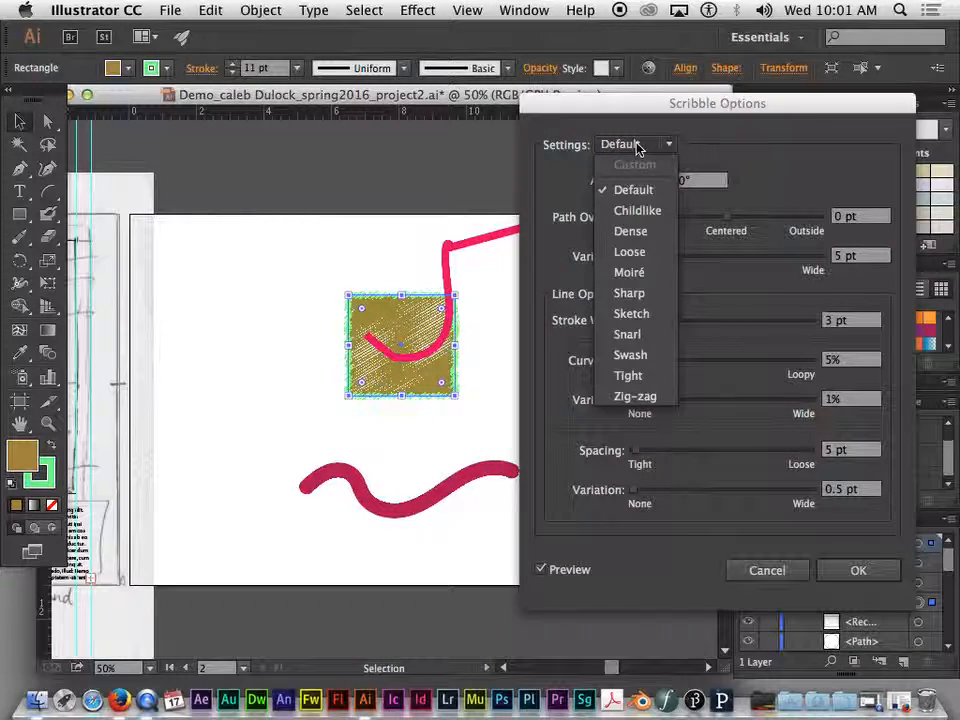
click(643, 209)
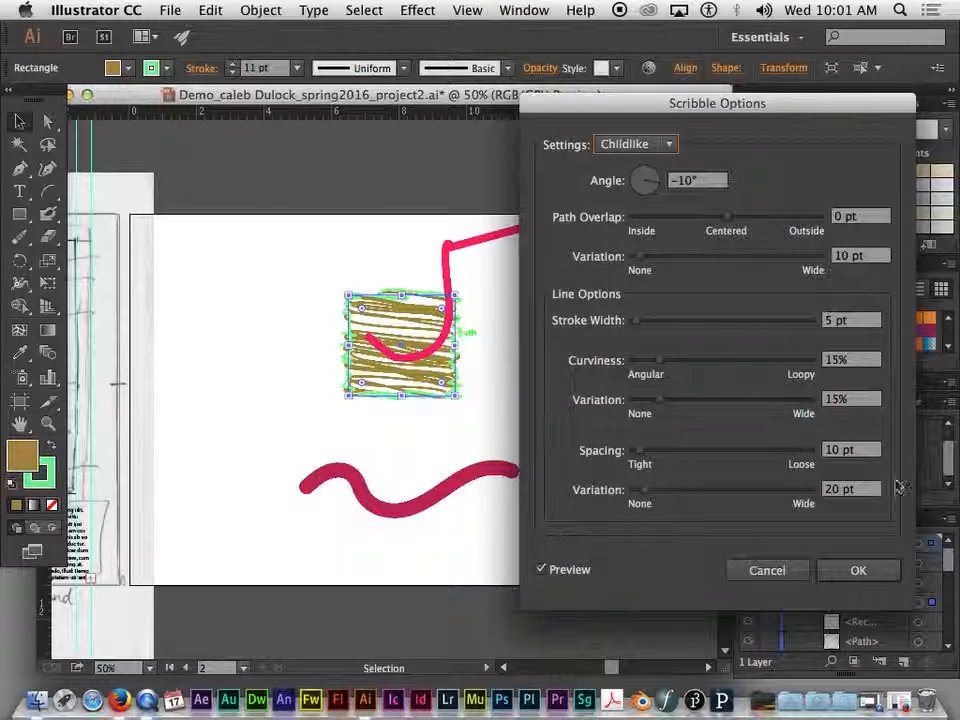
click(858, 570)
- Deselect the rectangle and zoom in and out to examine the scribbled fill and stroke
key(super+equal)
key(super+equal)
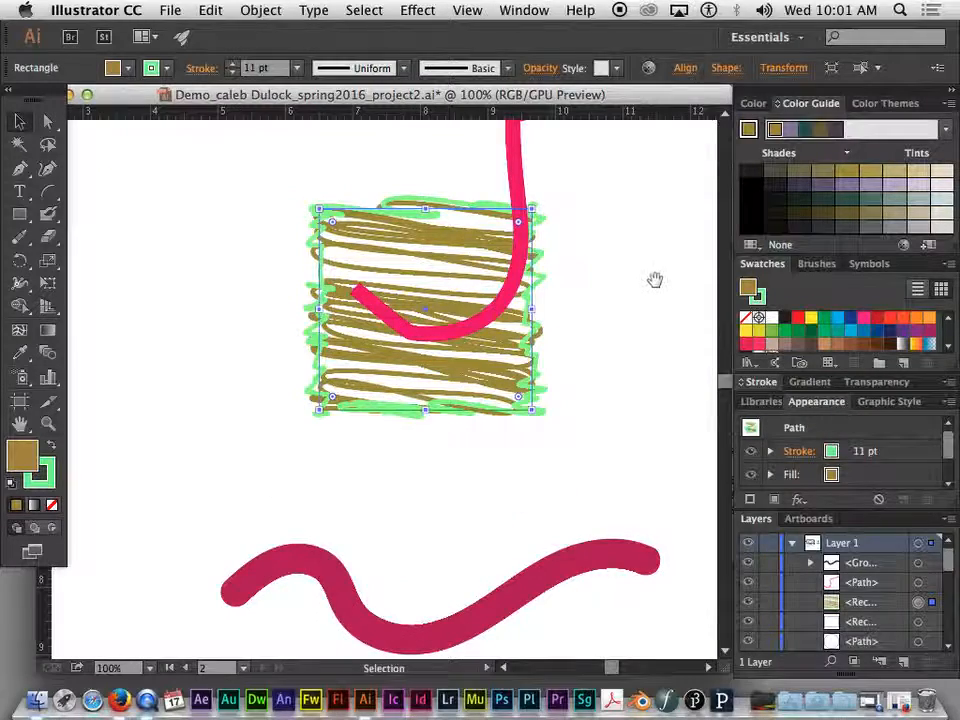
drag(656, 279, 617, 362)
click(617, 369)
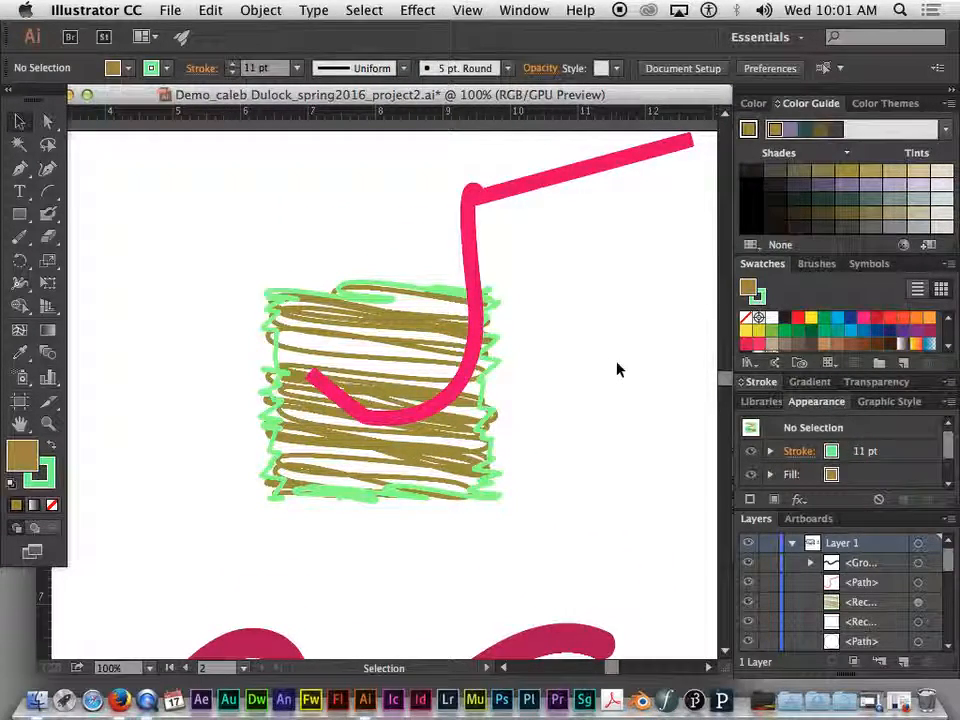
key(super+minus)
key(super+equal)
key(super+equal)
key(super+equal)
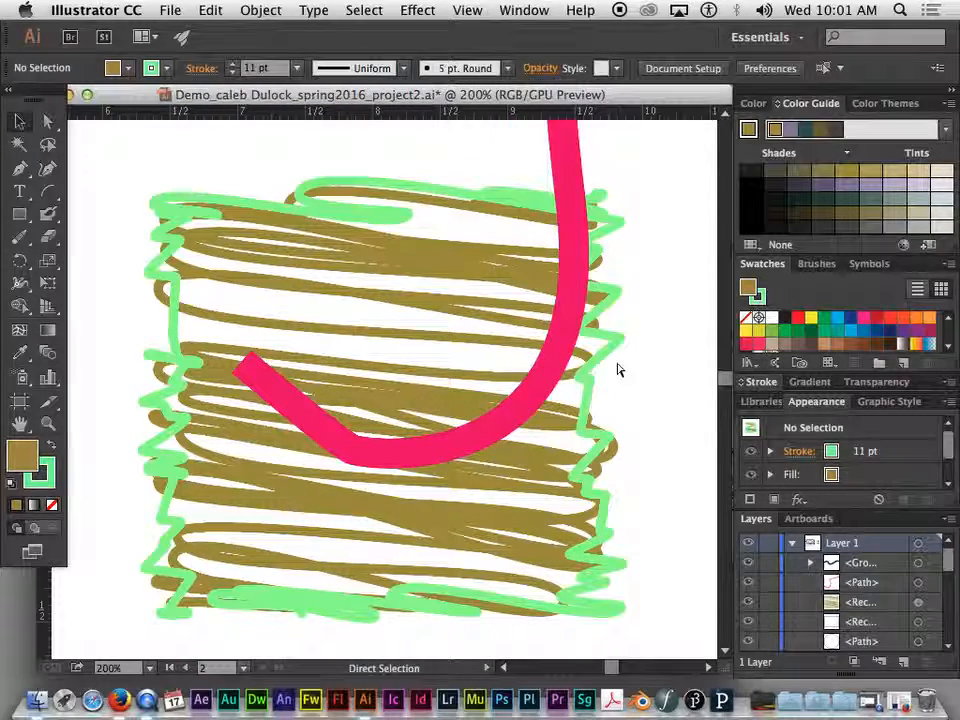
key(super+minus)
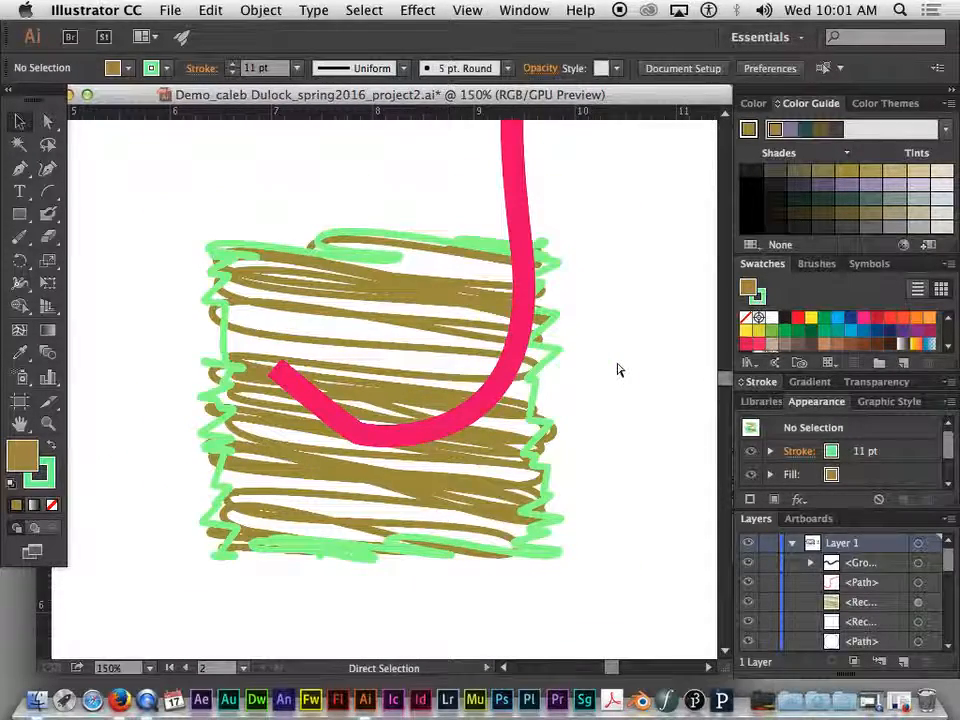
key(super+minus)
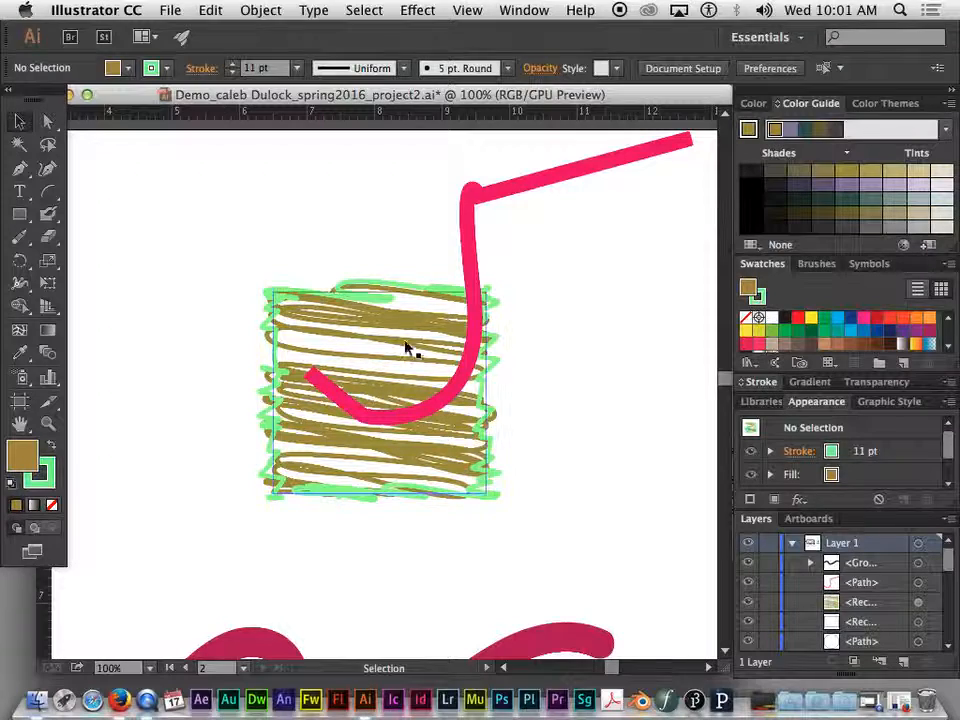